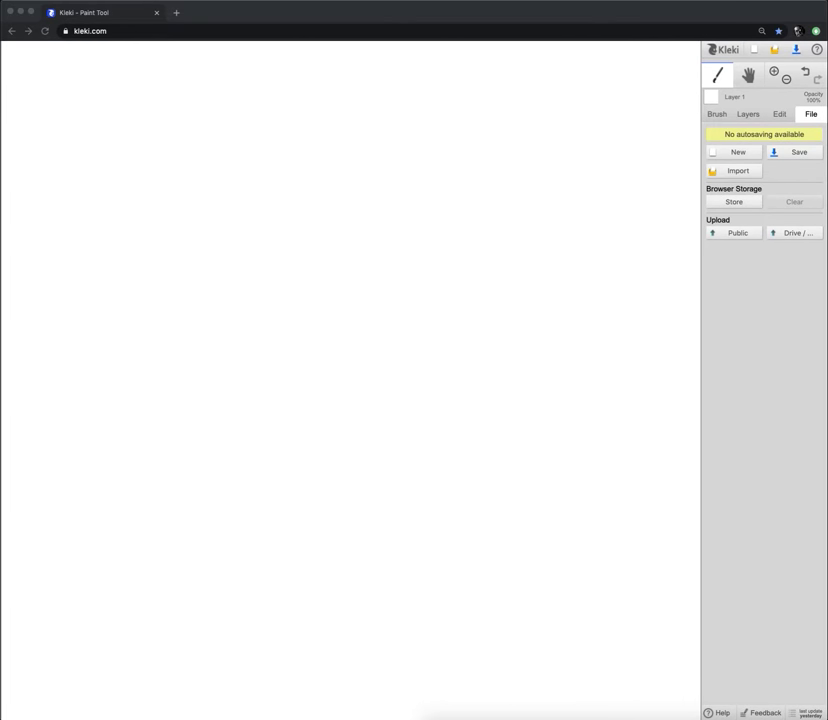
# Import the Digital Shading Exercises #4 worksheet PNG as a new image filling the canvas.
pyautogui.moveTo(624, 317)
pyautogui.mouseDown()
pyautogui.moveTo(482, 301)
pyautogui.moveTo(478, 173)
pyautogui.mouseUp()
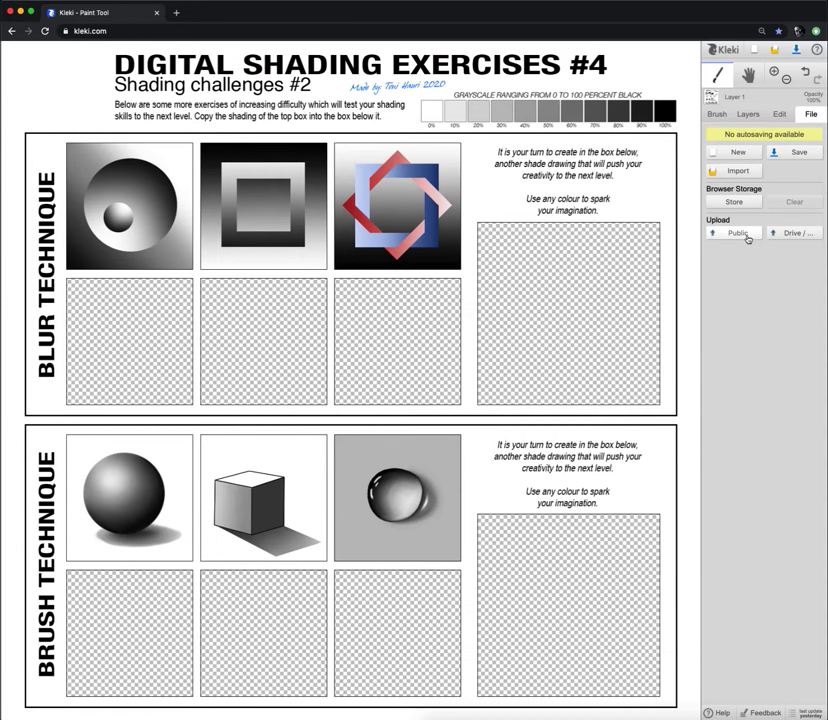
pyautogui.click(748, 115)
# Add a white Layer 2 below the worksheet and a painting Layer 3 between them.
pyautogui.click(710, 136)
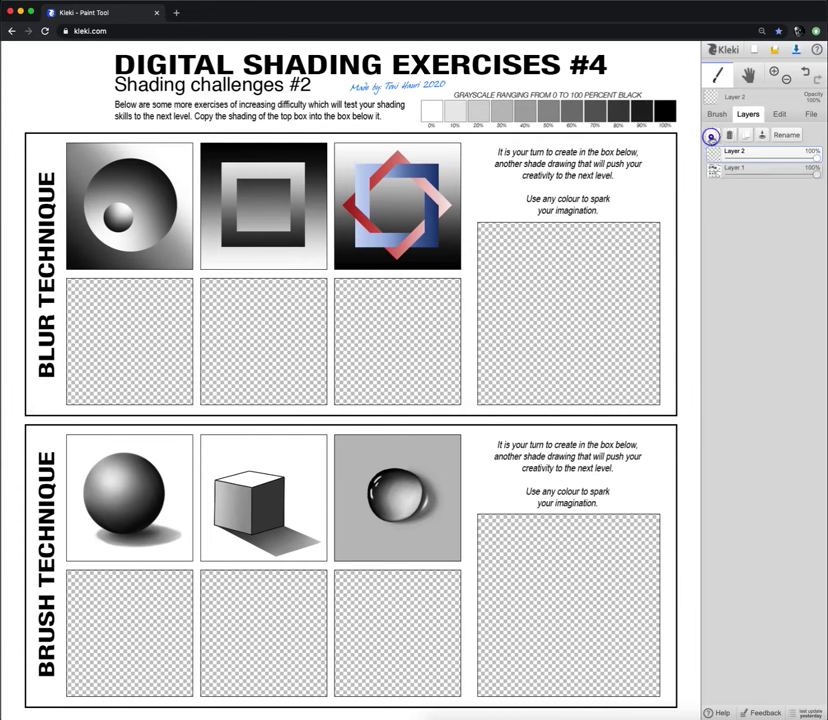
pyautogui.moveTo(714, 150); pyautogui.dragTo(735, 162)
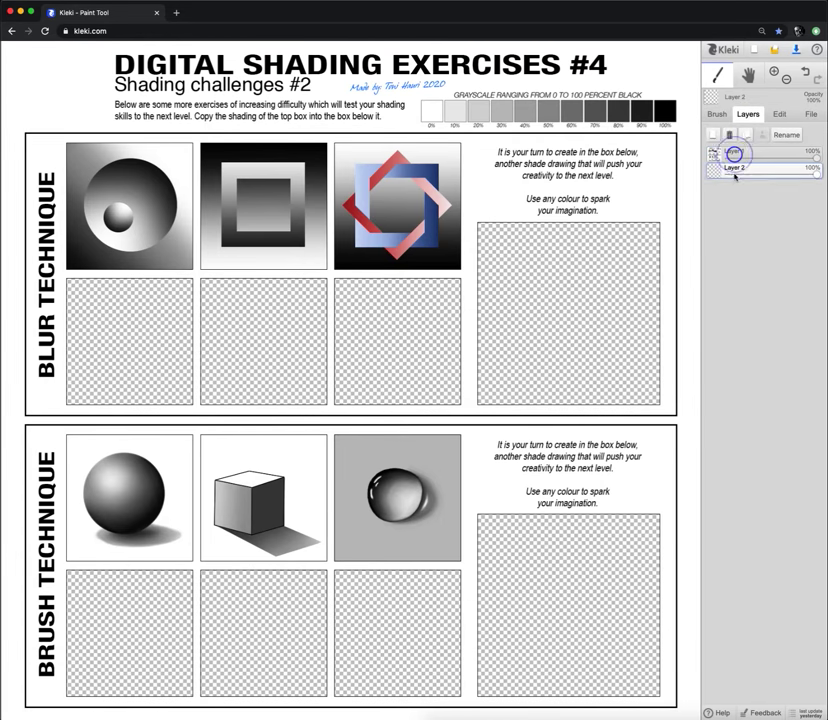
pyautogui.click(716, 115)
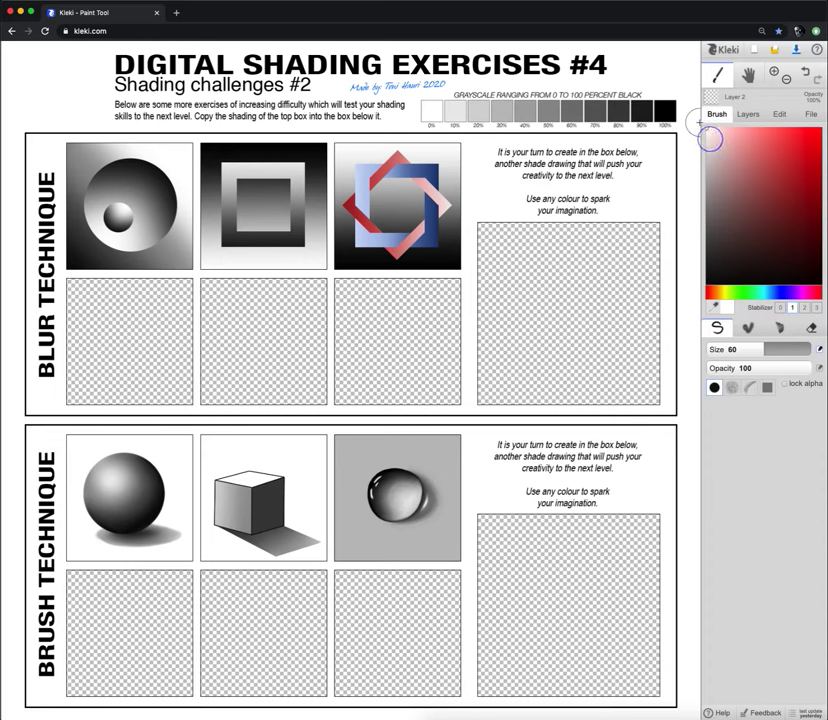
pyautogui.click(746, 115)
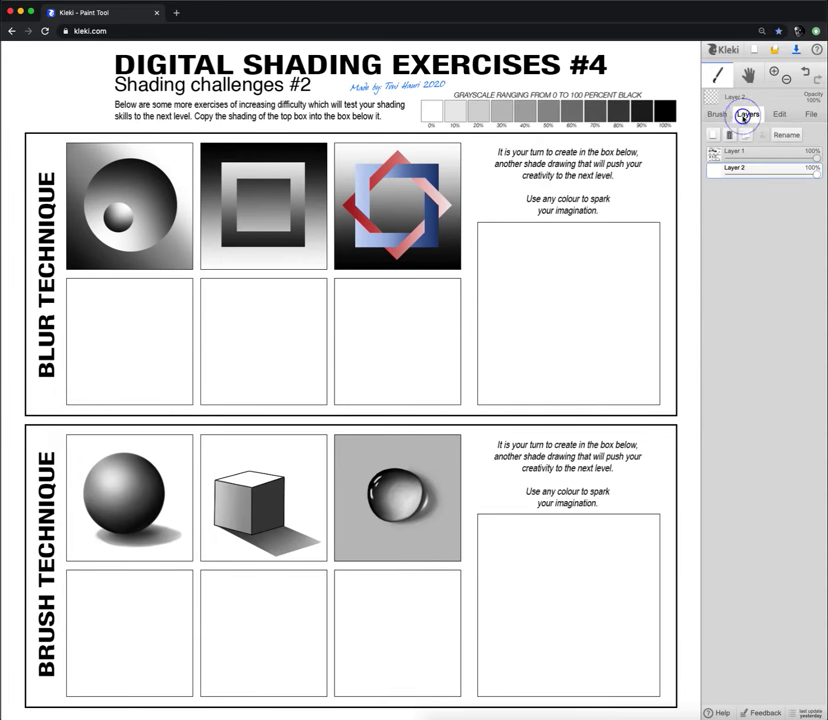
pyautogui.click(713, 136)
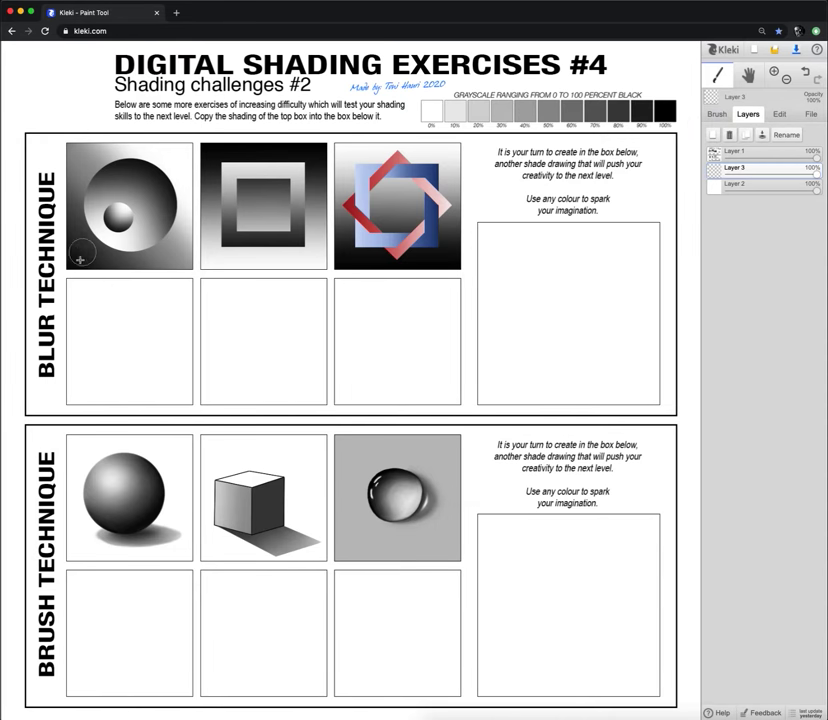
pyautogui.click(717, 114)
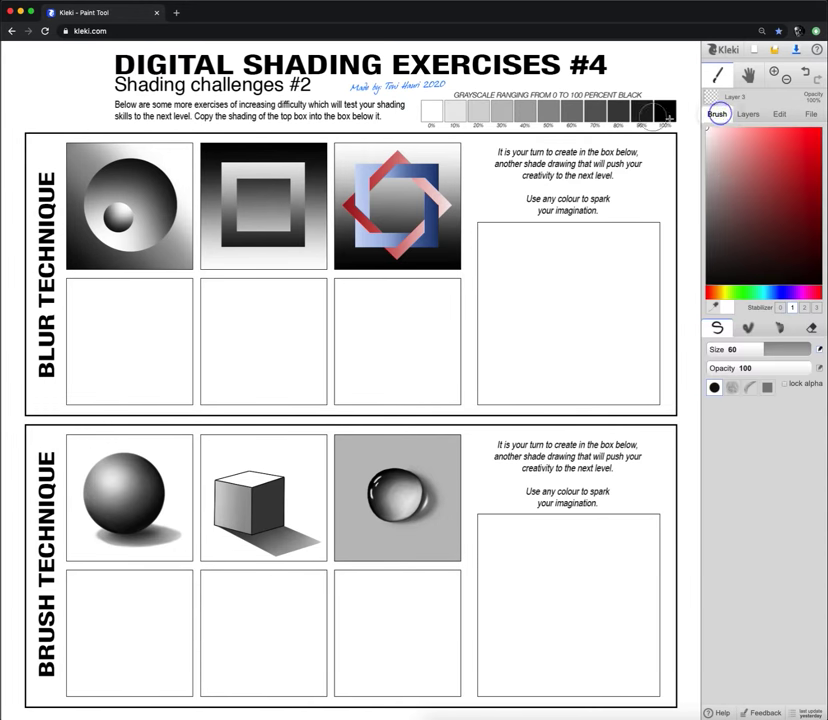
# Paint a straight diagonal black-and-80%-grey band in the first blur box, undoing a curved stroke.
pyautogui.keyDown('alt'); pyautogui.click(665, 113); pyautogui.keyUp('alt')
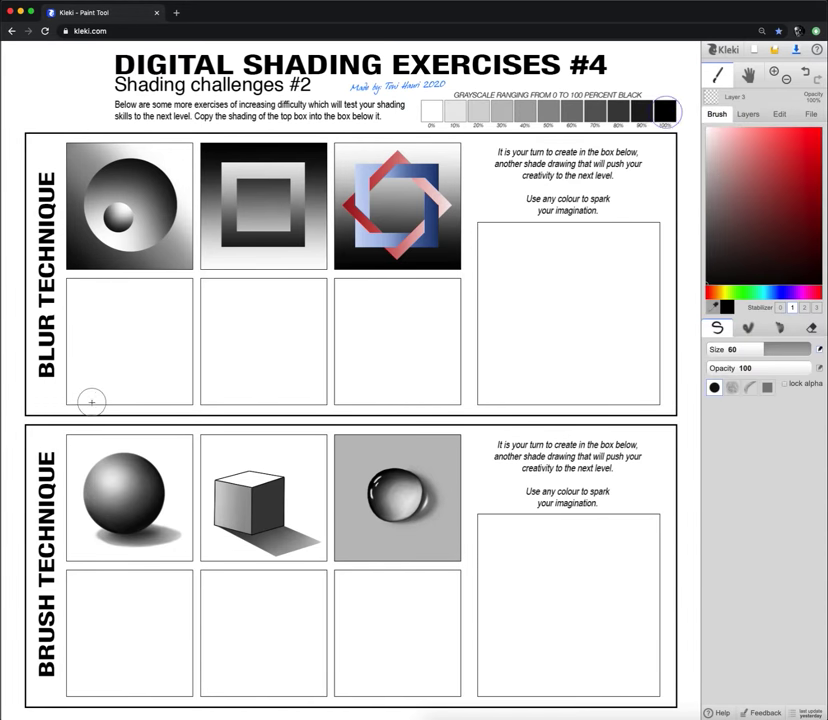
pyautogui.moveTo(84, 405)
pyautogui.mouseDown()
pyautogui.moveTo(2, 317)
pyautogui.moveTo(47, 371)
pyautogui.mouseUp()
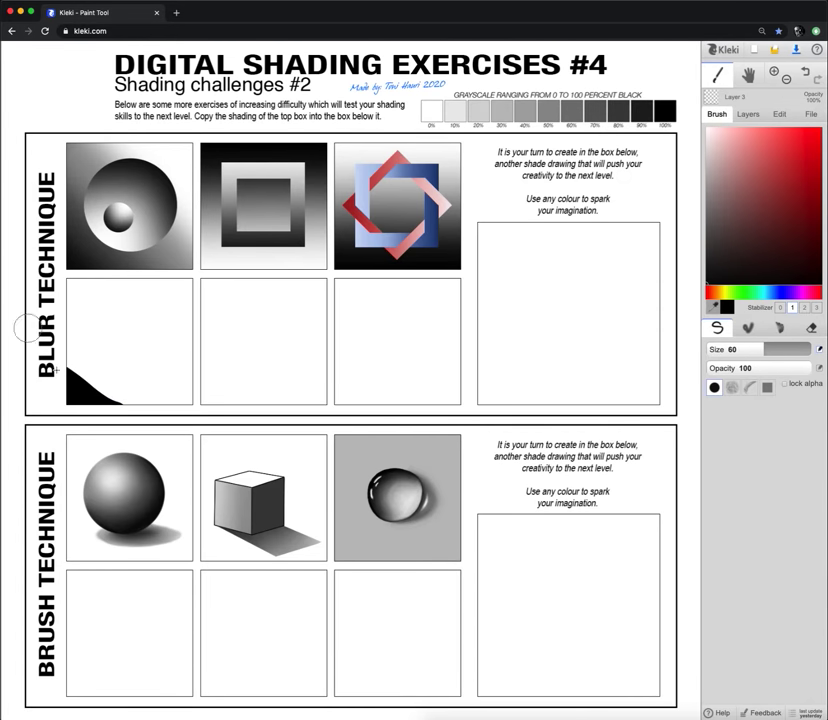
pyautogui.keyDown('alt'); pyautogui.click(617, 117); pyautogui.keyUp('alt')
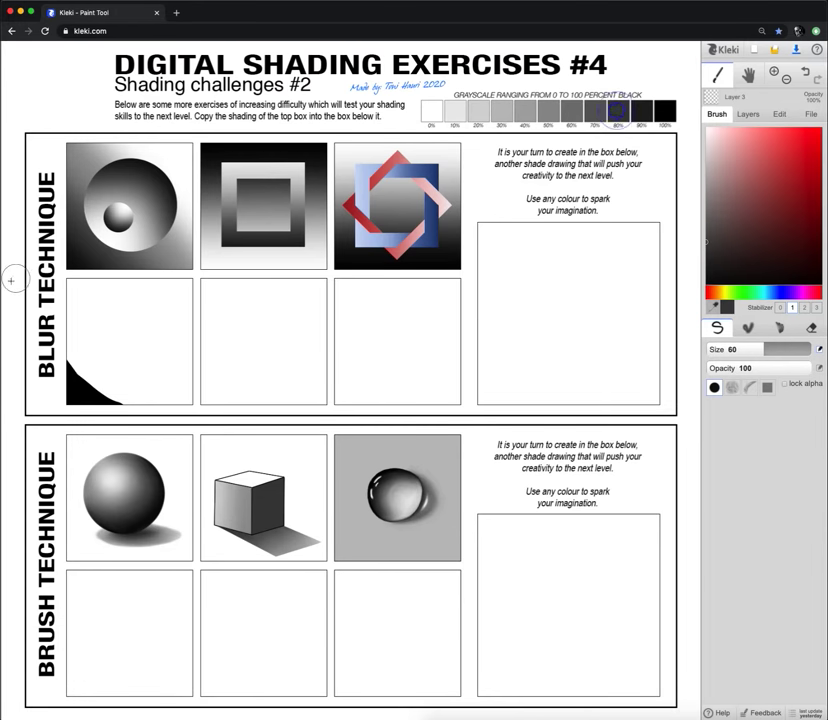
pyautogui.hotkey('ctrl', 'z')
pyautogui.moveTo(66, 330); pyautogui.dragTo(120, 402)
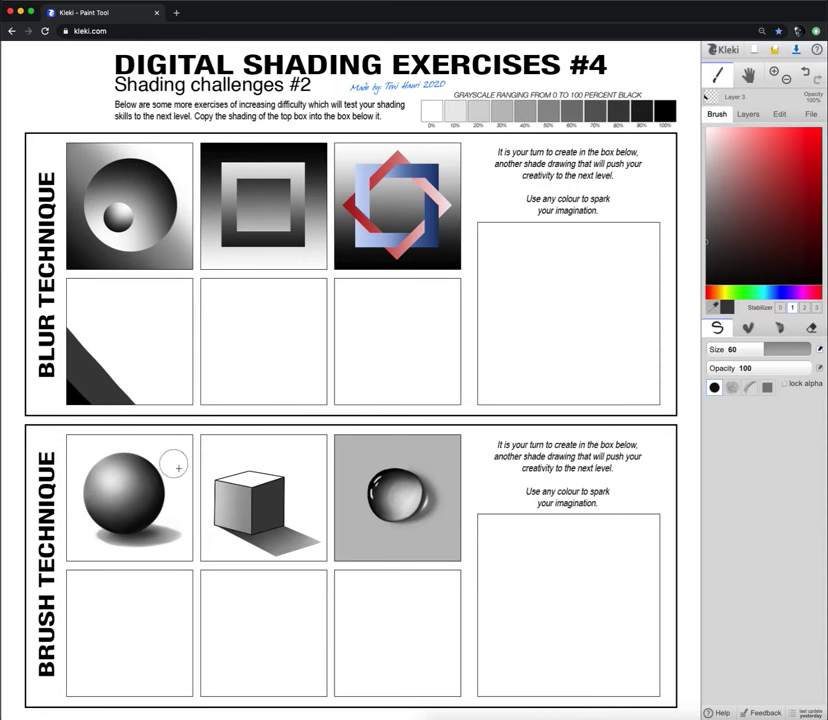
# Add 50% grey and lighter grey strips up-left of the band, discarding a white stroke.
pyautogui.keyDown('alt'); pyautogui.click(549, 113); pyautogui.keyUp('alt')
pyautogui.moveTo(125, 385)
pyautogui.mouseDown()
pyautogui.moveTo(153, 403)
pyautogui.moveTo(66, 302)
pyautogui.mouseUp()
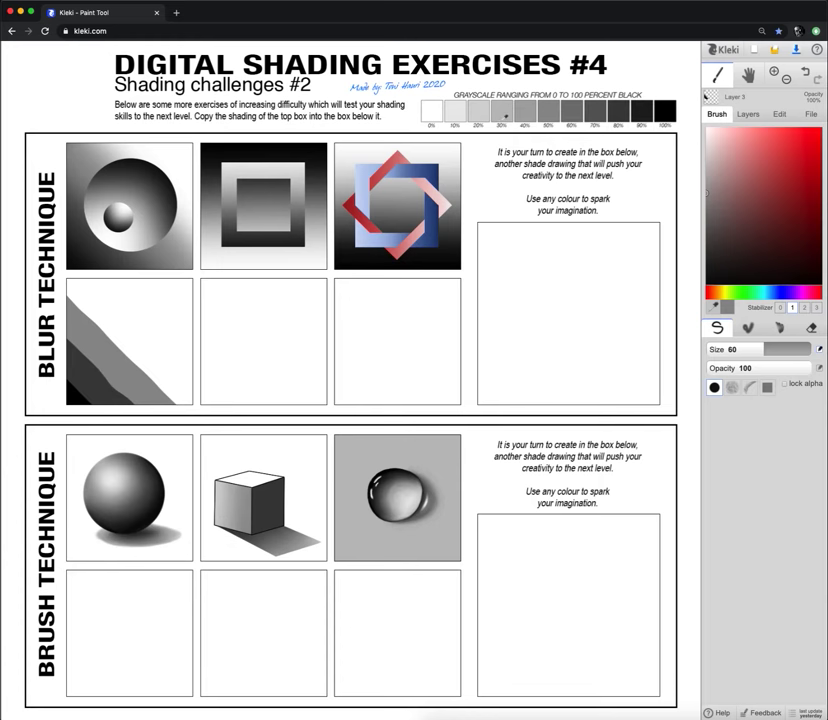
pyautogui.keyDown('alt'); pyautogui.click(481, 110); pyautogui.keyUp('alt')
pyautogui.moveTo(198, 403)
pyautogui.mouseDown()
pyautogui.moveTo(52, 254)
pyautogui.moveTo(160, 378)
pyautogui.mouseUp()
pyautogui.keyDown('alt'); pyautogui.click(431, 105); pyautogui.keyUp('alt')
pyautogui.moveTo(238, 394); pyautogui.dragTo(157, 344)
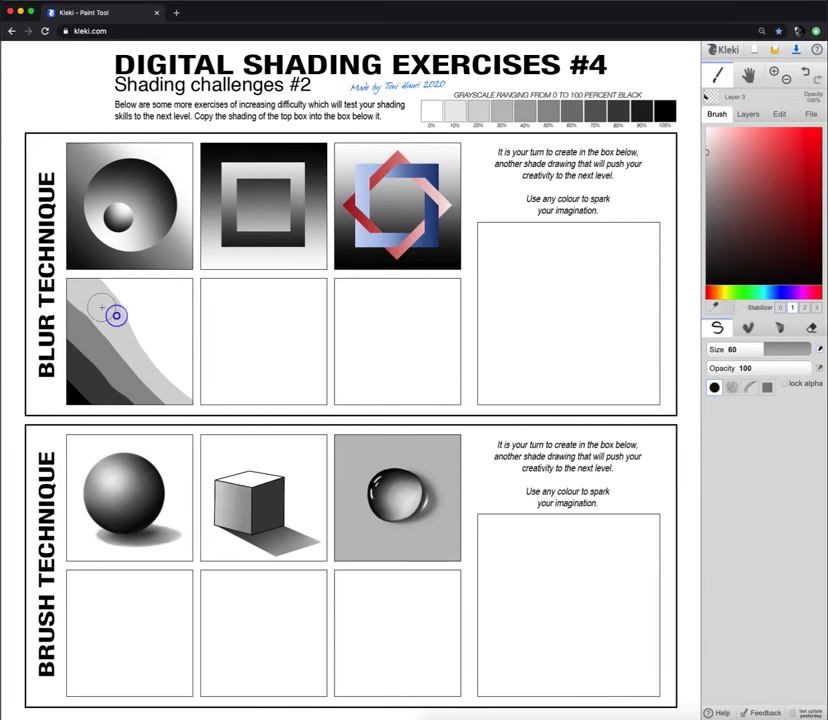
pyautogui.hotkey('ctrl', 'z')
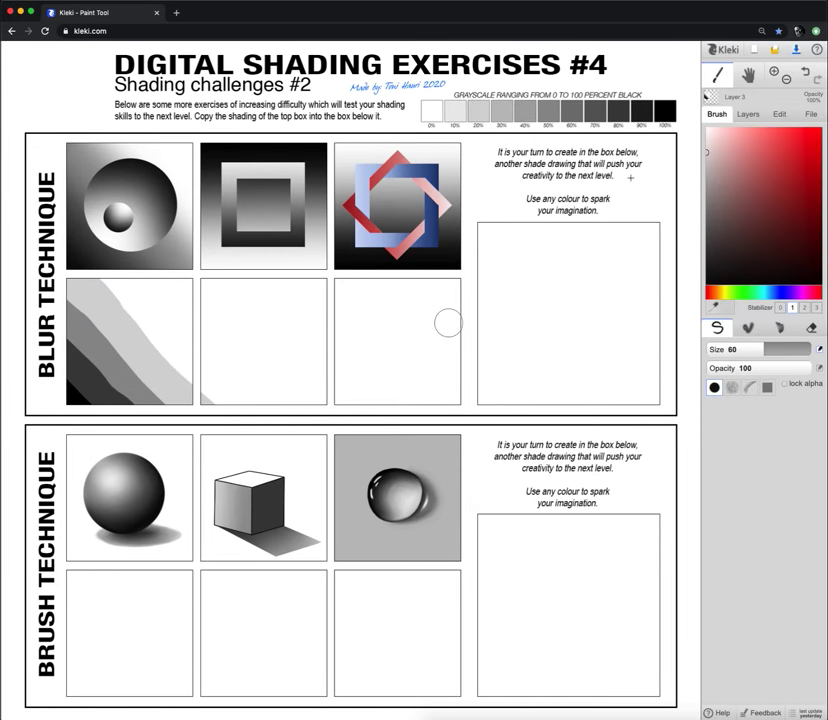
pyautogui.click(781, 115)
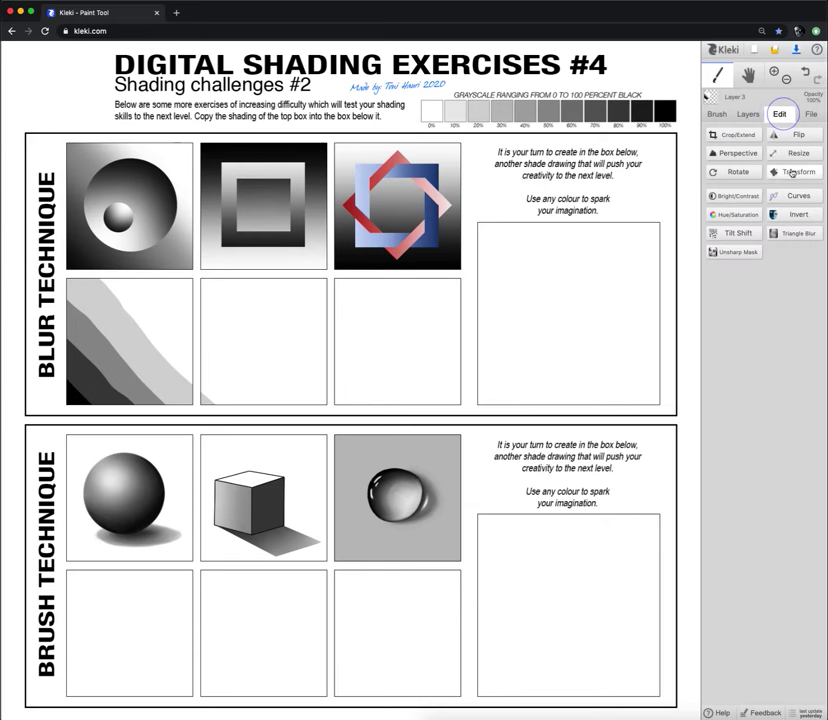
# Apply a Triangle Blur at radius 70 to smooth the bands into a black-to-white gradient.
pyautogui.click(795, 233)
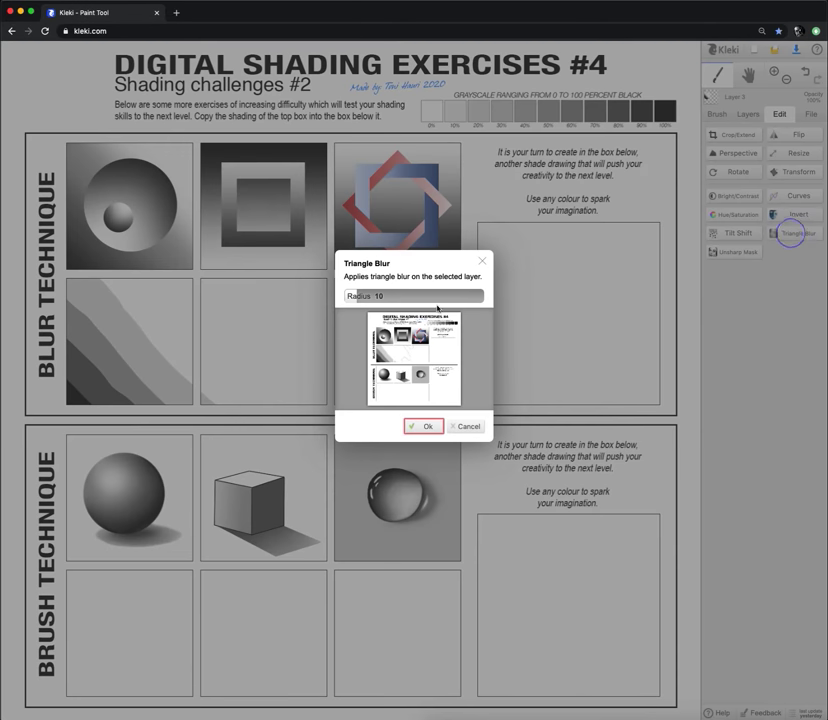
pyautogui.moveTo(427, 294); pyautogui.dragTo(433, 295)
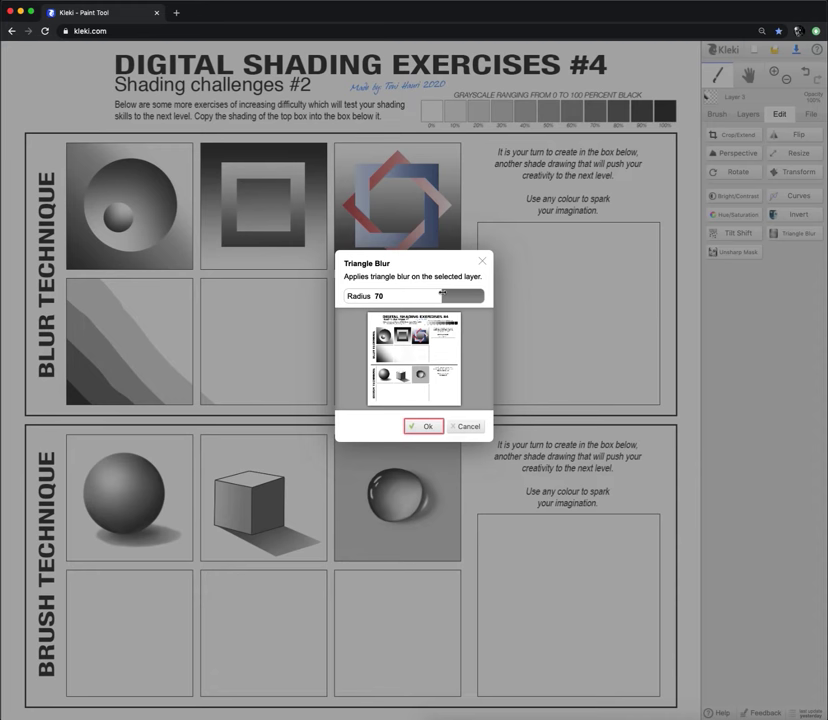
pyautogui.click(430, 425)
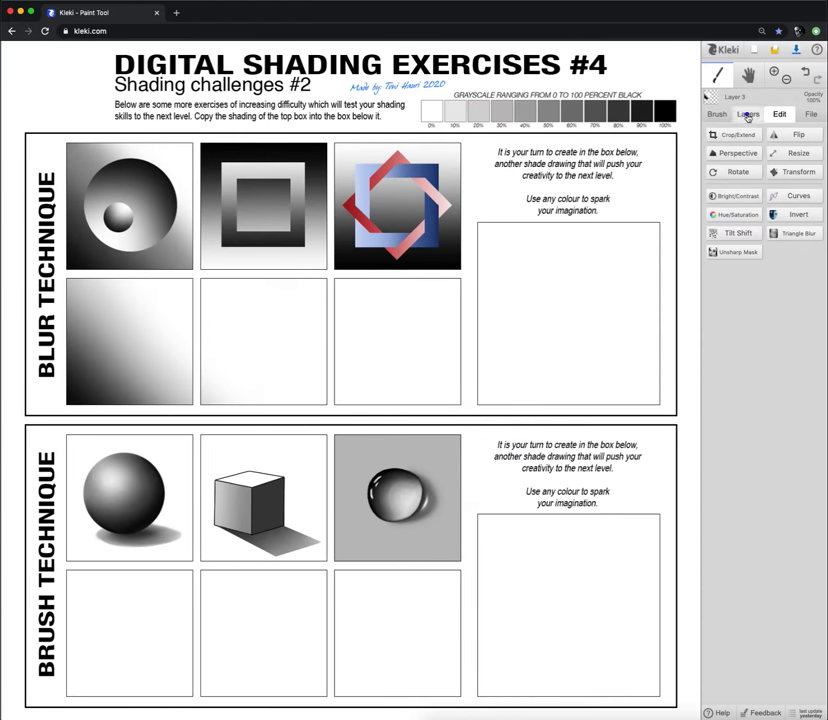
pyautogui.click(748, 114)
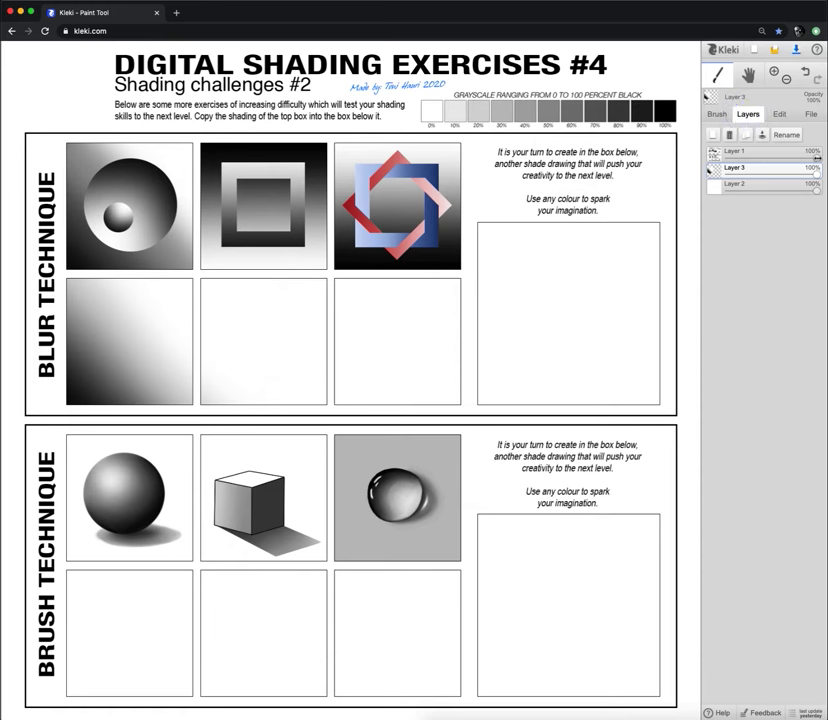
# Fade the worksheet layer and switch to a smaller eraser.
pyautogui.moveTo(815, 158); pyautogui.dragTo(726, 158)
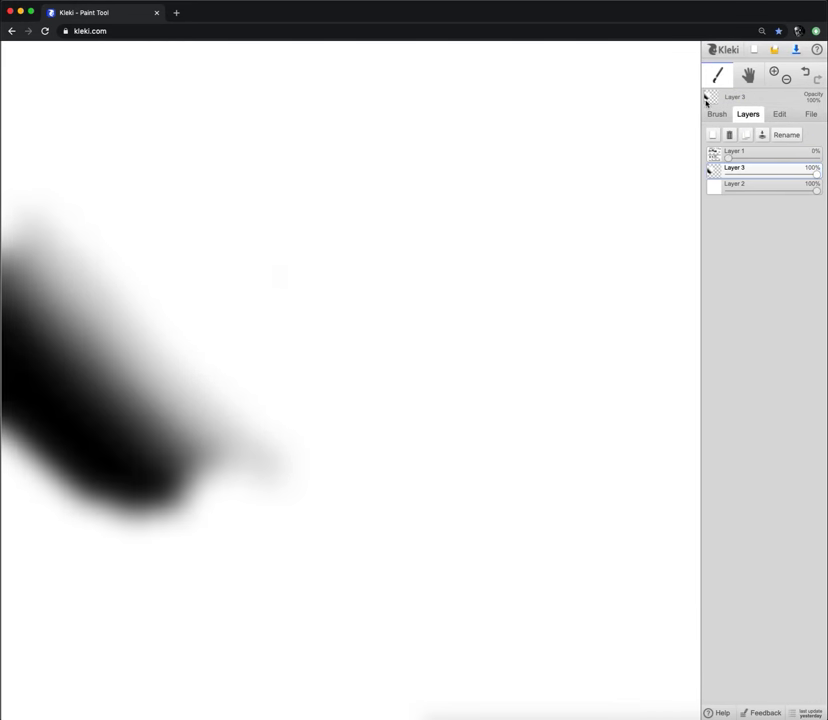
pyautogui.click(716, 115)
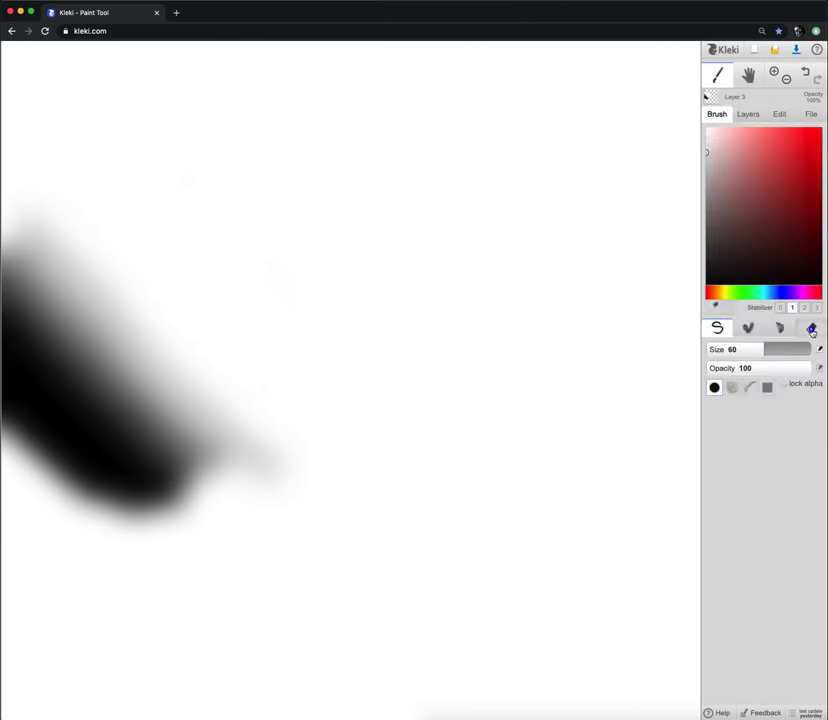
pyautogui.click(812, 330)
pyautogui.moveTo(806, 350); pyautogui.dragTo(772, 352)
pyautogui.click(748, 114)
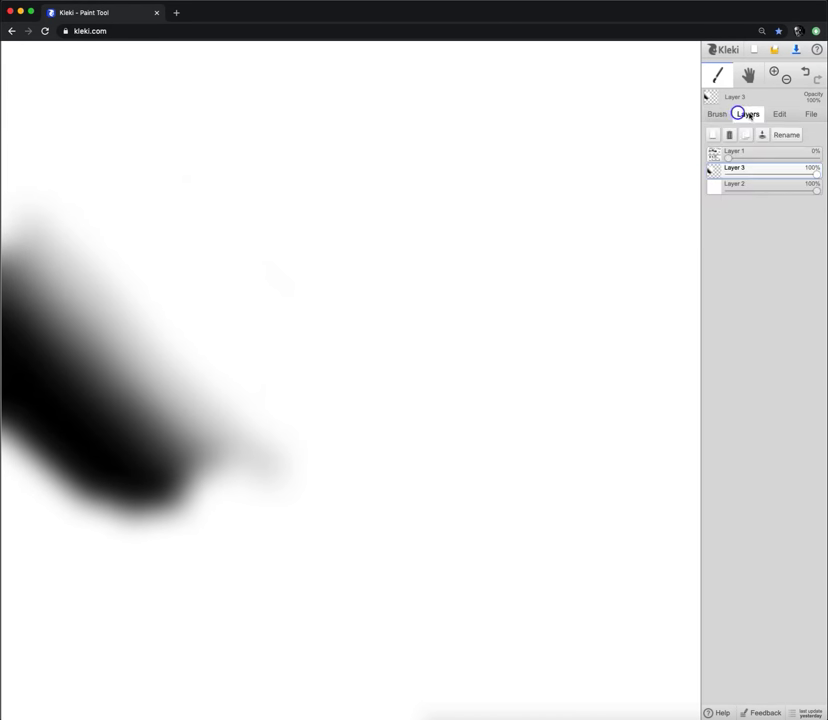
pyautogui.moveTo(732, 157); pyautogui.dragTo(769, 157)
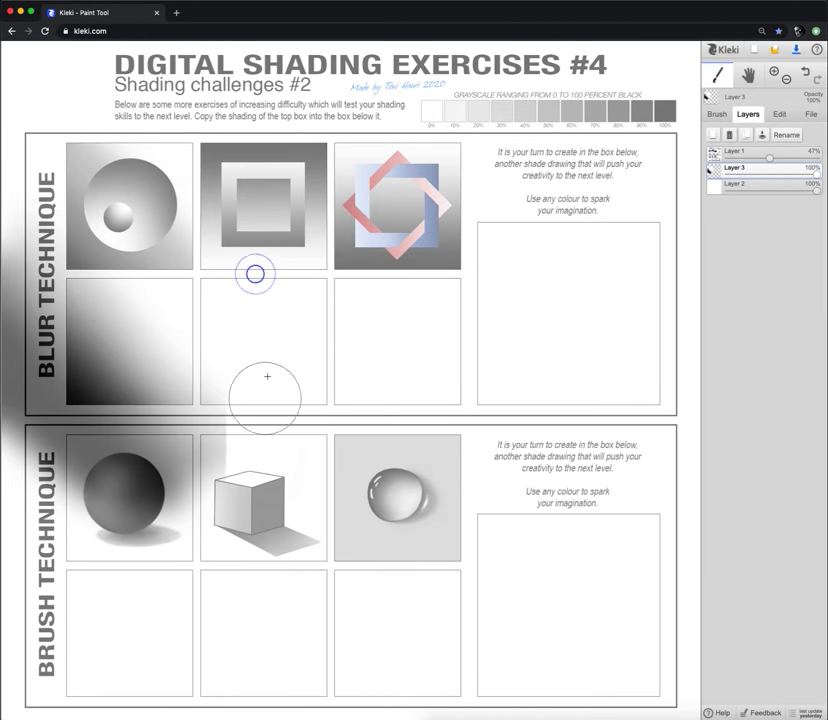
# Erase the blur spilling outside the box, restore the worksheet to 100%, and duplicate Layer 3.
pyautogui.moveTo(251, 450)
pyautogui.mouseDown()
pyautogui.moveTo(180, 515)
pyautogui.moveTo(363, 543)
pyautogui.moveTo(150, 470)
pyautogui.moveTo(230, 470)
pyautogui.moveTo(41, 456)
pyautogui.moveTo(314, 456)
pyautogui.moveTo(11, 470)
pyautogui.moveTo(11, 323)
pyautogui.mouseUp()
pyautogui.hotkey('ctrl', 'z')
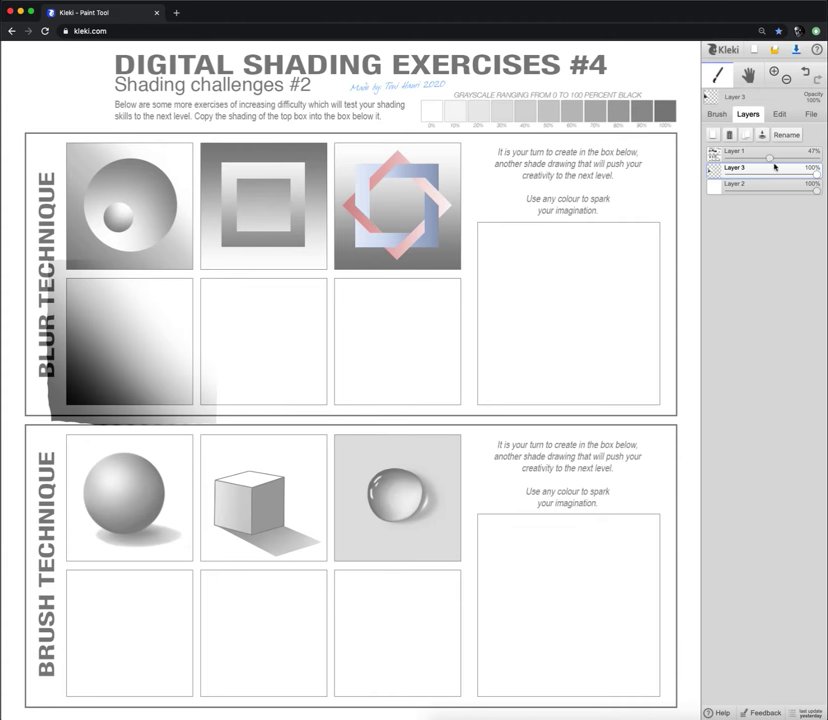
pyautogui.moveTo(788, 157); pyautogui.dragTo(817, 157)
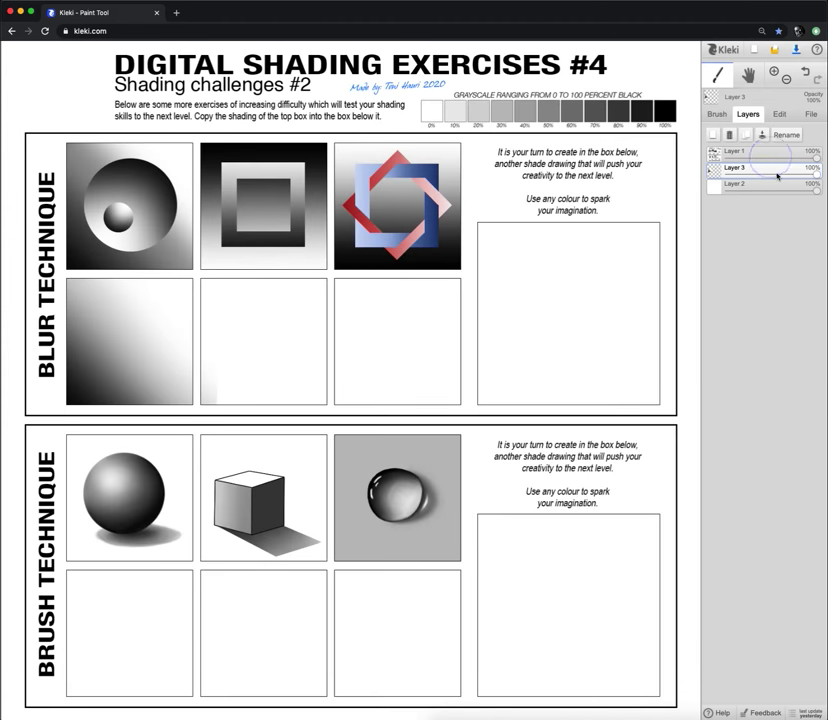
pyautogui.click(746, 139)
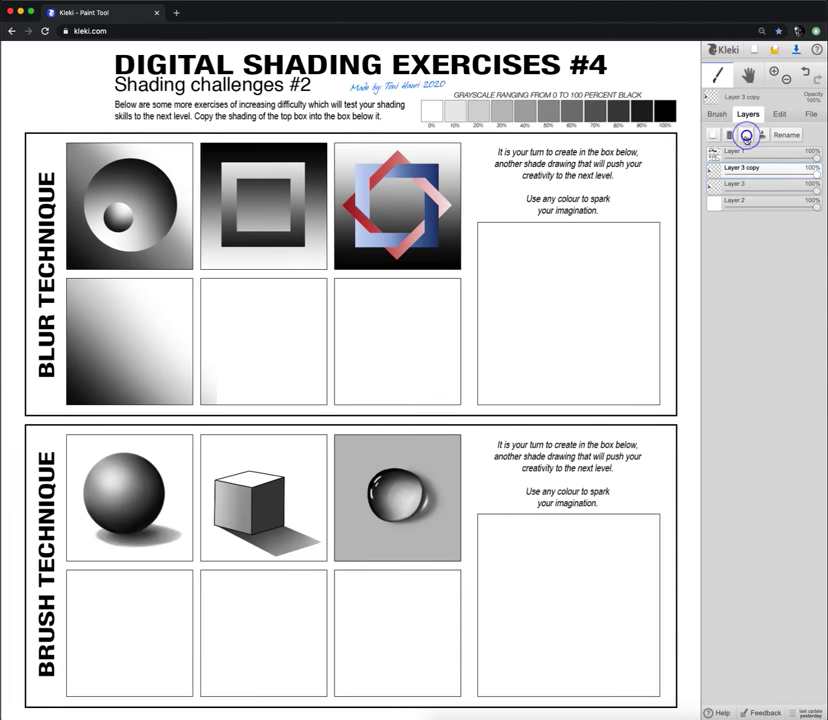
# Transform the Layer 3 copy: rotate it 180° and move it to X 82, Y 855.
pyautogui.click(779, 114)
pyautogui.click(793, 172)
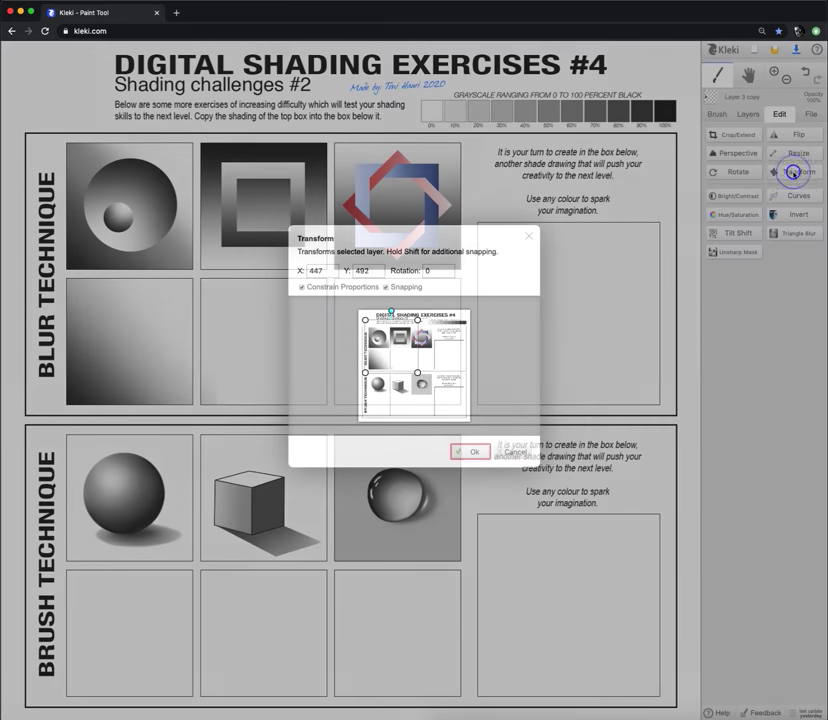
pyautogui.moveTo(391, 309); pyautogui.dragTo(389, 389)
pyautogui.moveTo(400, 342); pyautogui.dragTo(374, 370)
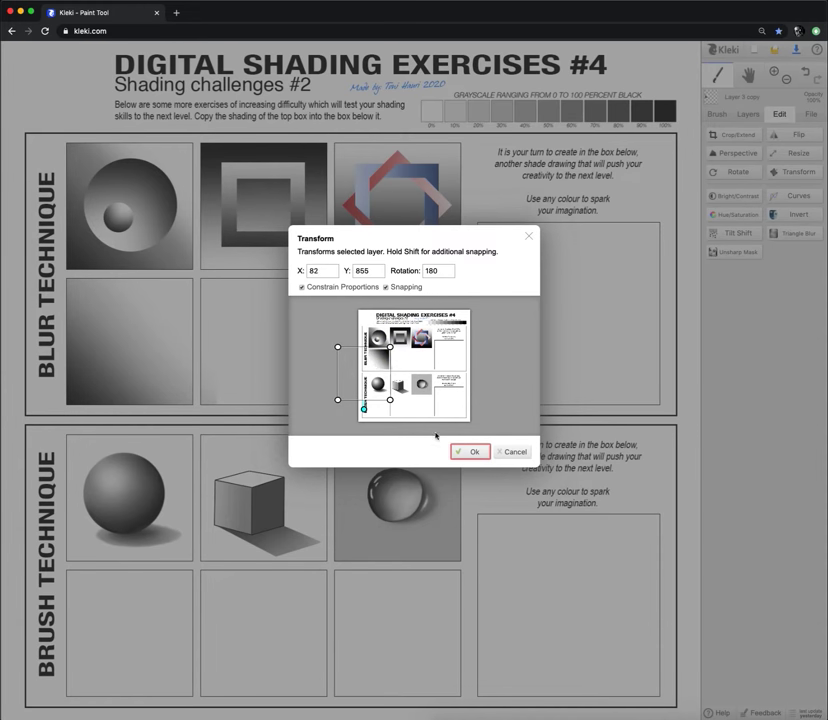
pyautogui.click(474, 455)
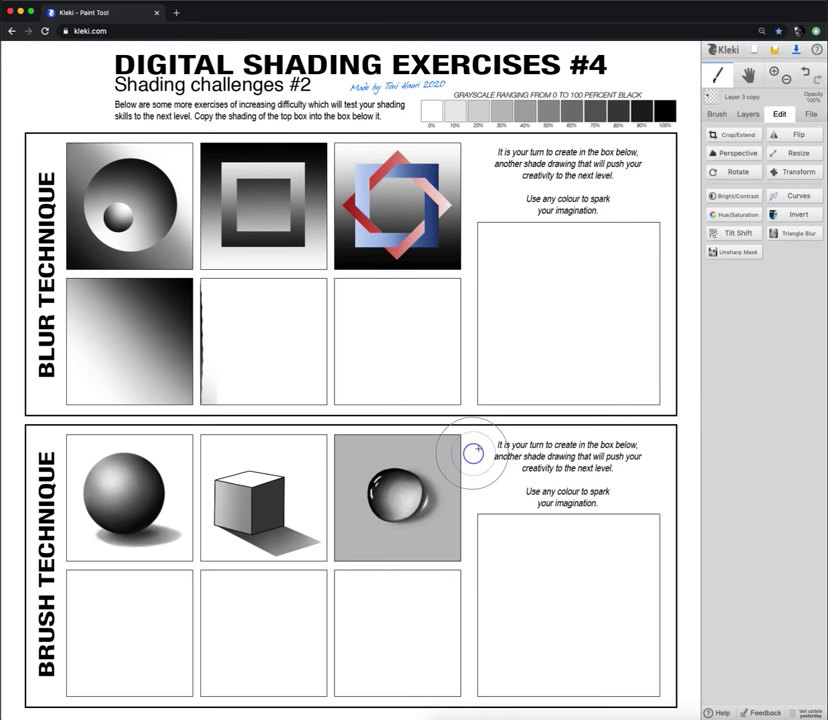
pyautogui.click(748, 114)
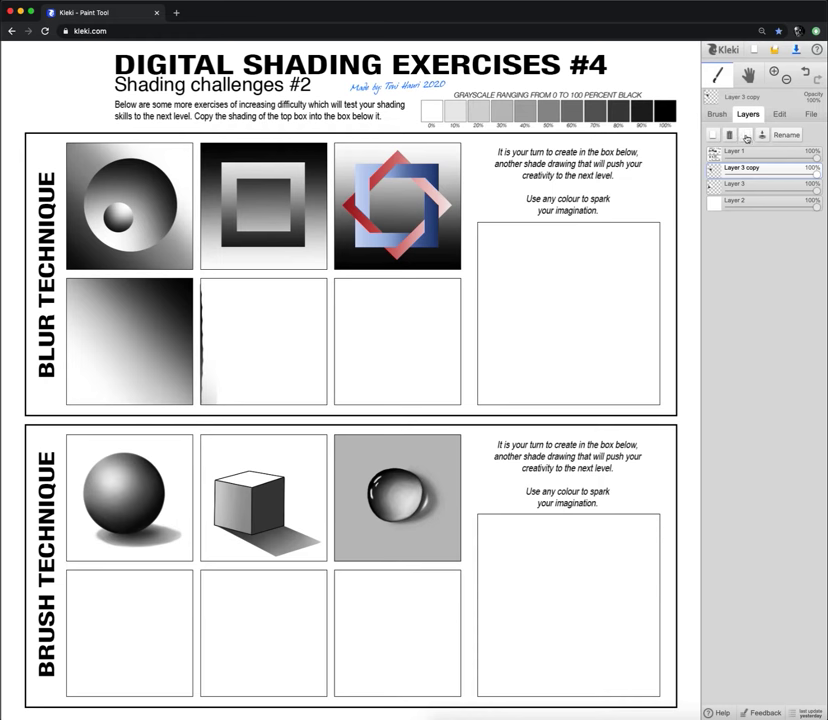
# Create Layer 3 copy copy and set the brush size to about 200.
pyautogui.click(745, 137)
pyautogui.click(718, 114)
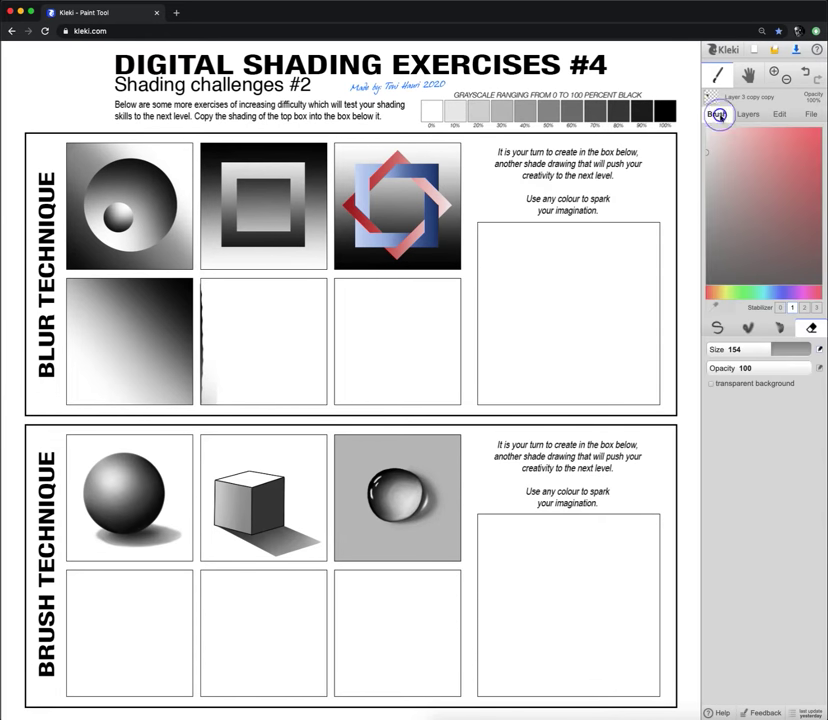
pyautogui.click(772, 346)
pyautogui.moveTo(772, 346); pyautogui.dragTo(779, 347)
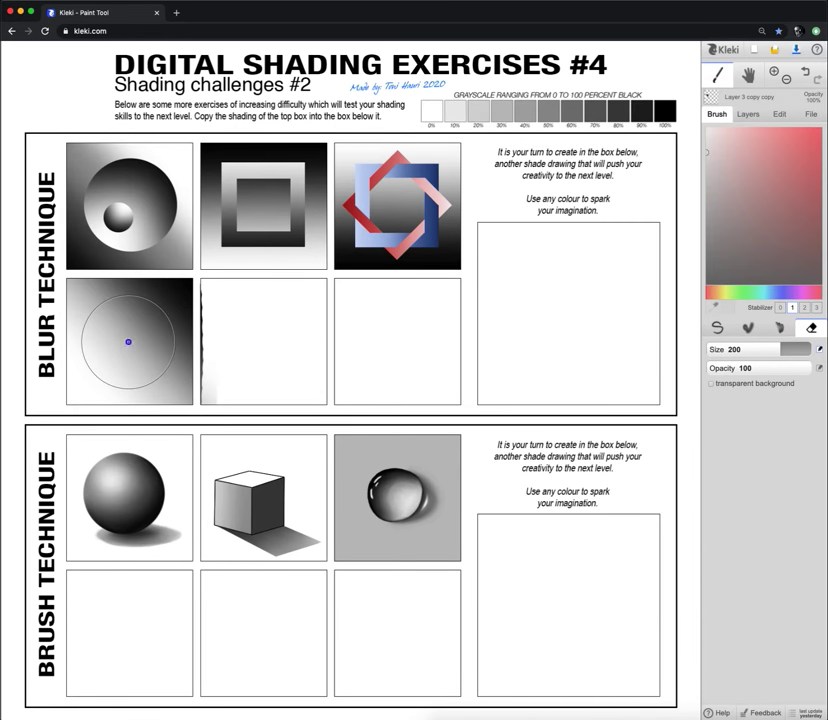
pyautogui.click(748, 114)
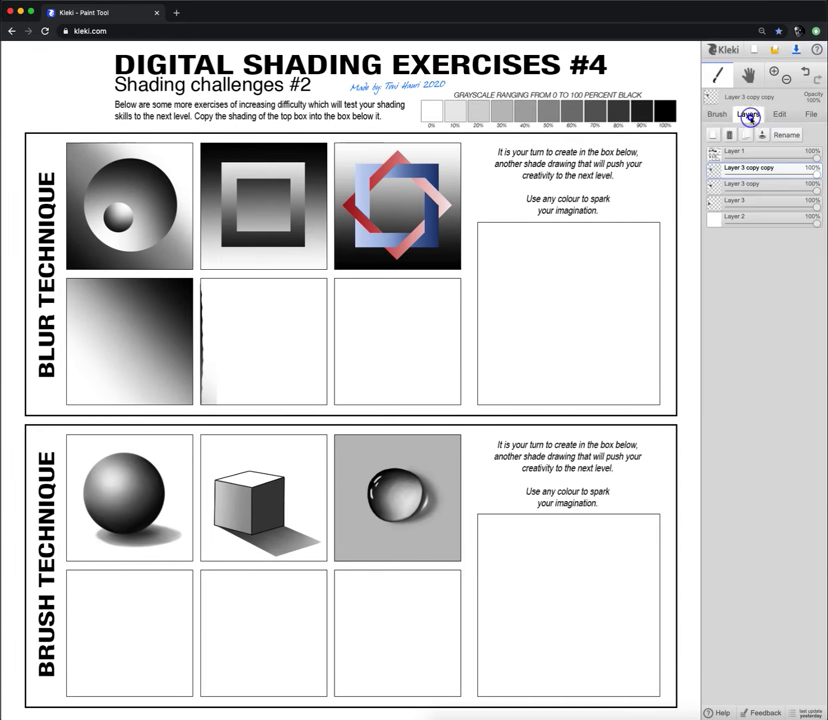
pyautogui.moveTo(818, 190)
pyautogui.mouseDown()
pyautogui.moveTo(782, 191)
pyautogui.moveTo(824, 188)
pyautogui.mouseUp()
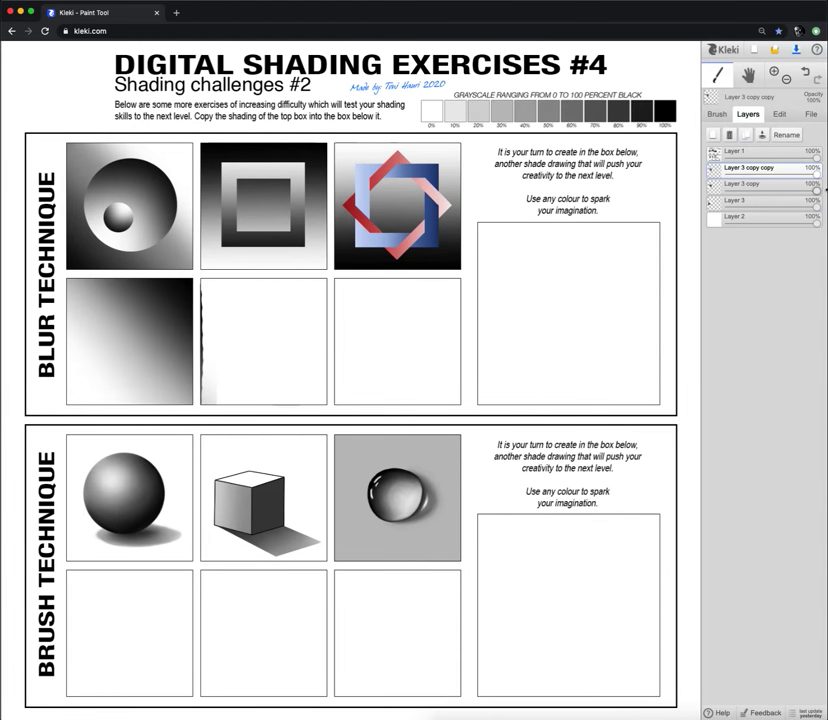
# Merge the top copy down with destination-out to cut a disc, then duplicate the result.
pyautogui.click(762, 137)
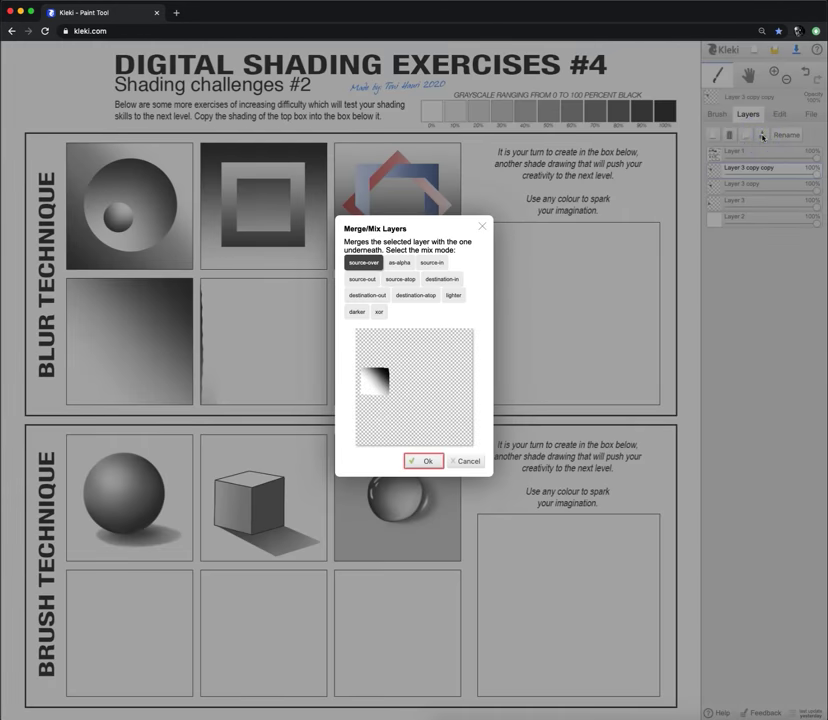
pyautogui.click(360, 296)
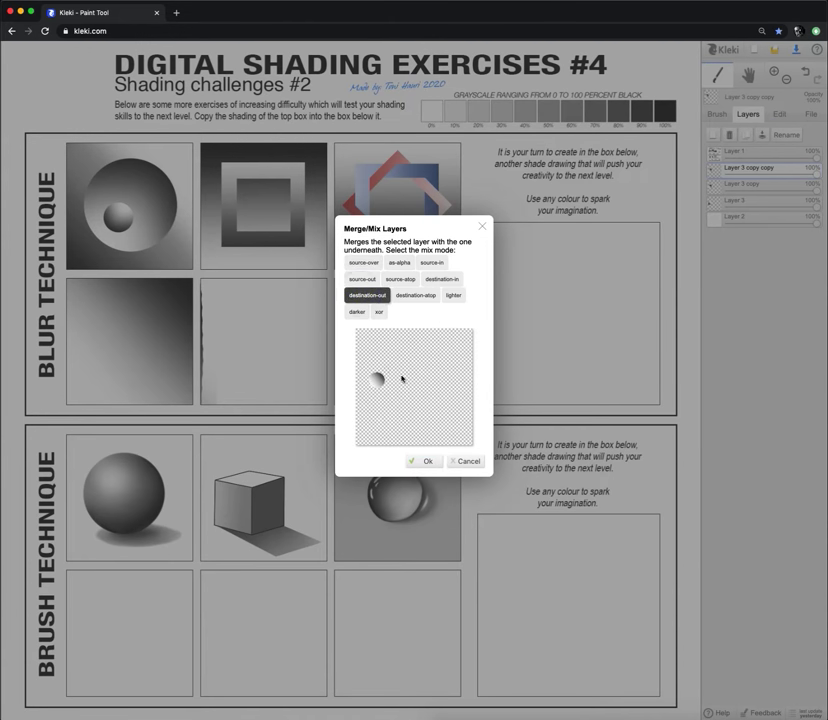
pyautogui.click(427, 463)
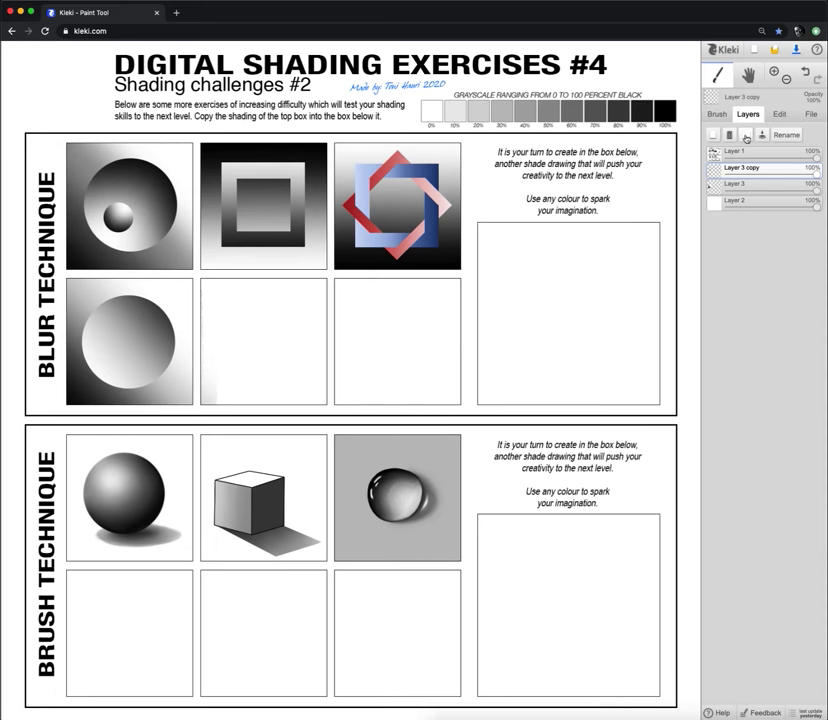
pyautogui.click(745, 137)
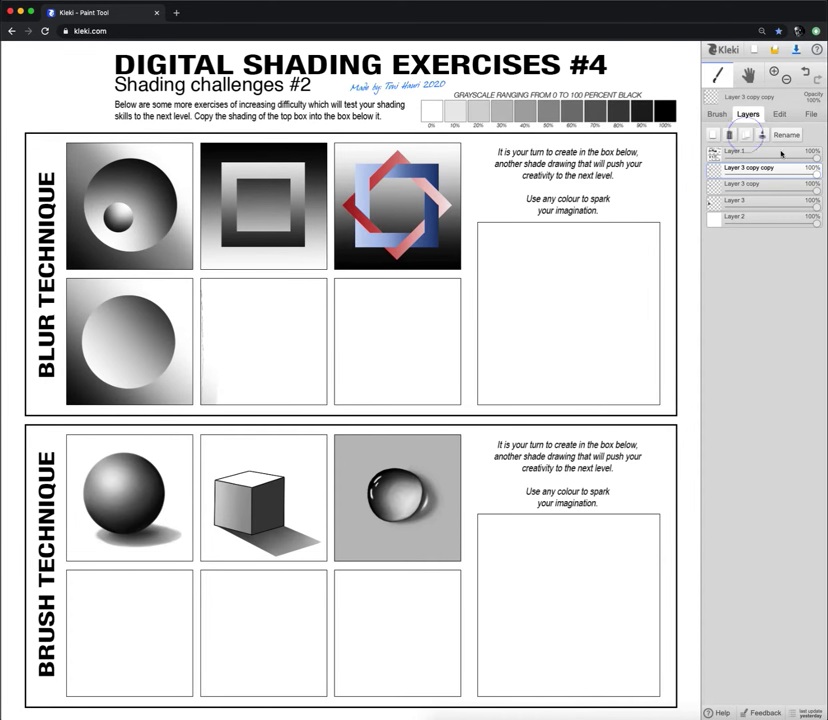
pyautogui.click(783, 114)
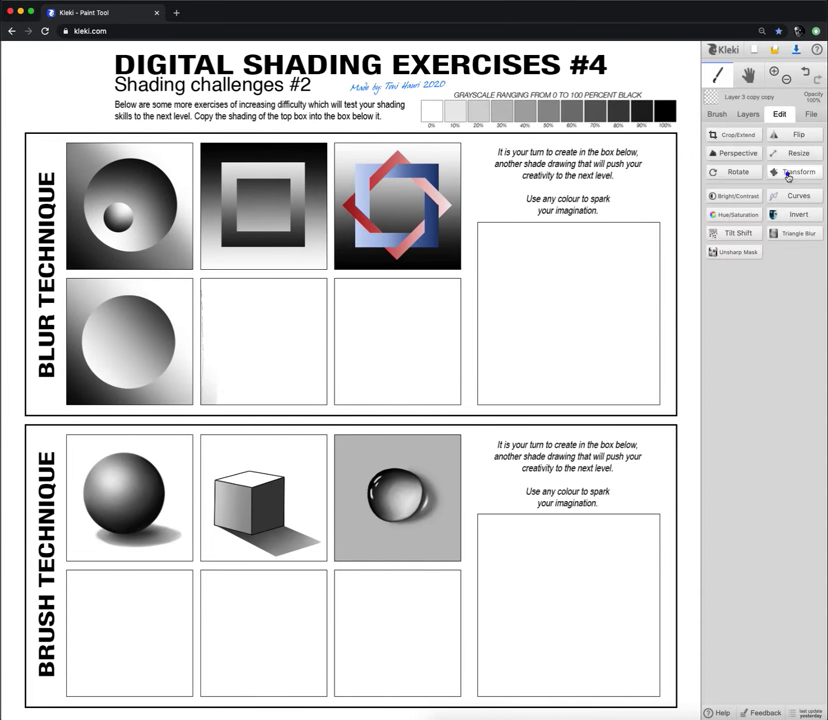
# Rotate the duplicated disc layer 180° so a smaller shaded circle sits inside the disc.
pyautogui.click(787, 172)
pyautogui.moveTo(376, 338)
pyautogui.mouseDown()
pyautogui.moveTo(398, 368)
pyautogui.moveTo(374, 418)
pyautogui.moveTo(378, 361)
pyautogui.mouseUp()
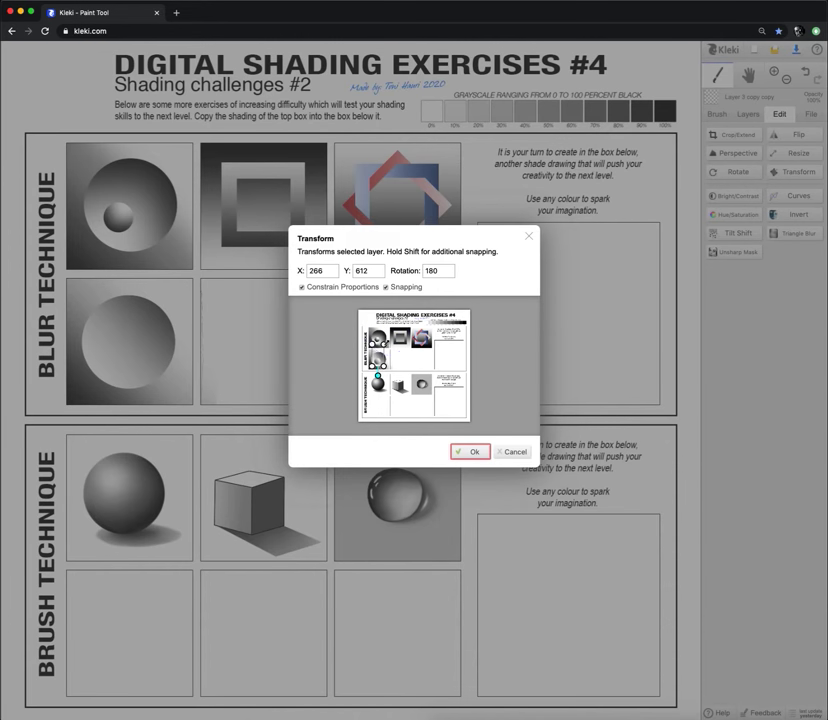
pyautogui.click(474, 451)
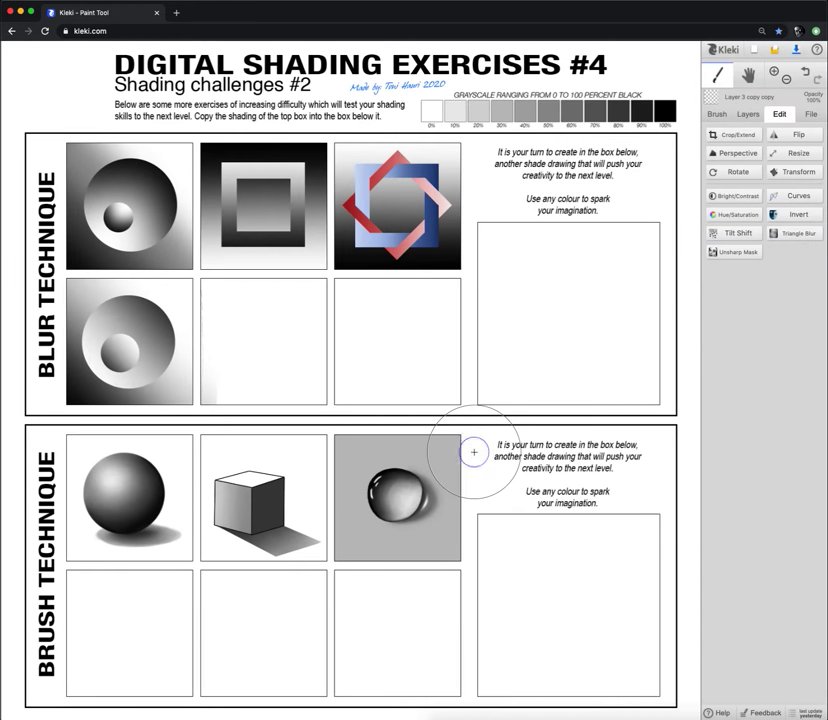
pyautogui.click(717, 114)
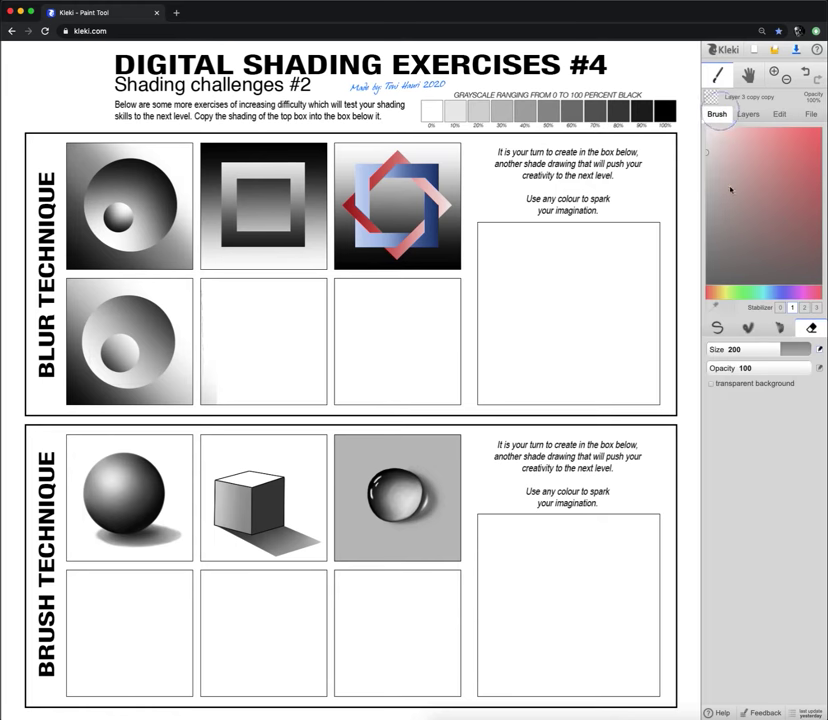
pyautogui.click(748, 114)
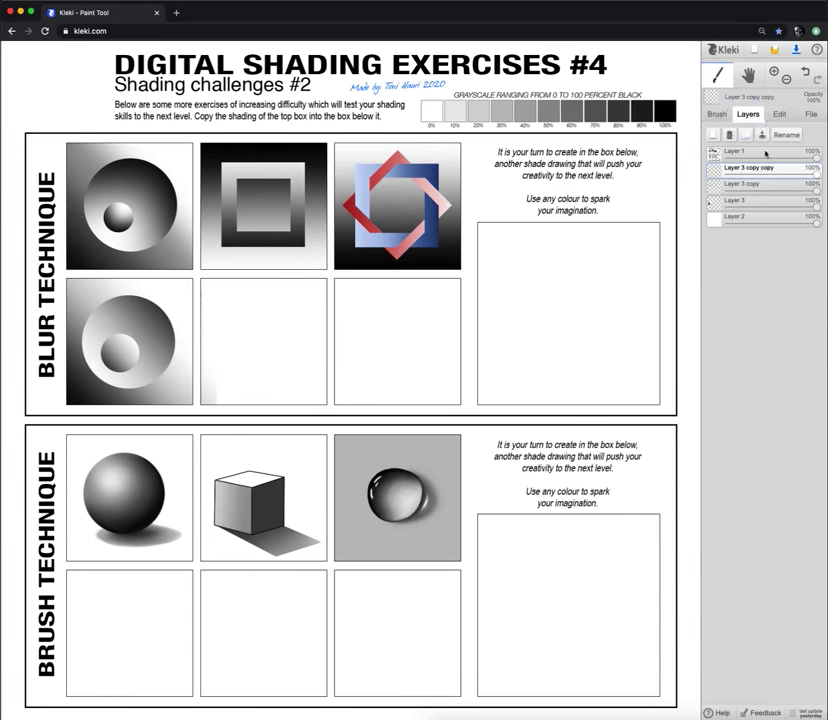
pyautogui.click(762, 138)
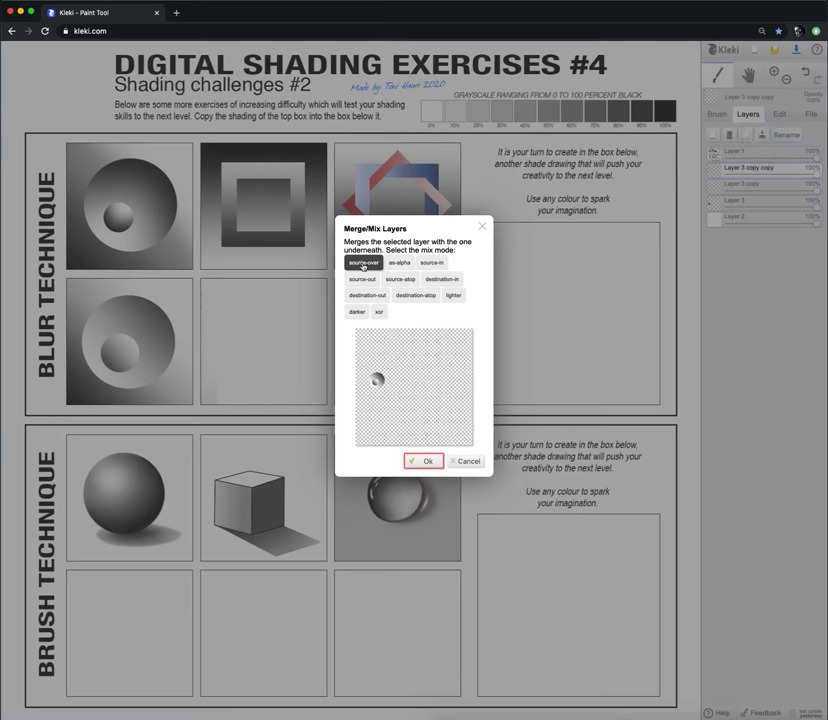
# Merge both copies down into Layer 3 with source-over and shrink the brush to 106.
pyautogui.click(424, 461)
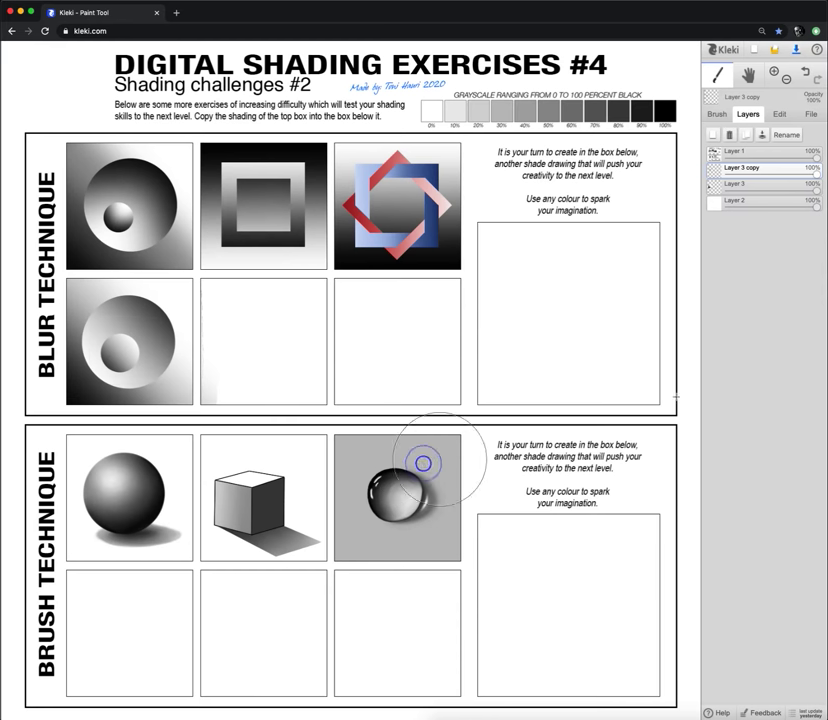
pyautogui.click(762, 135)
pyautogui.click(427, 462)
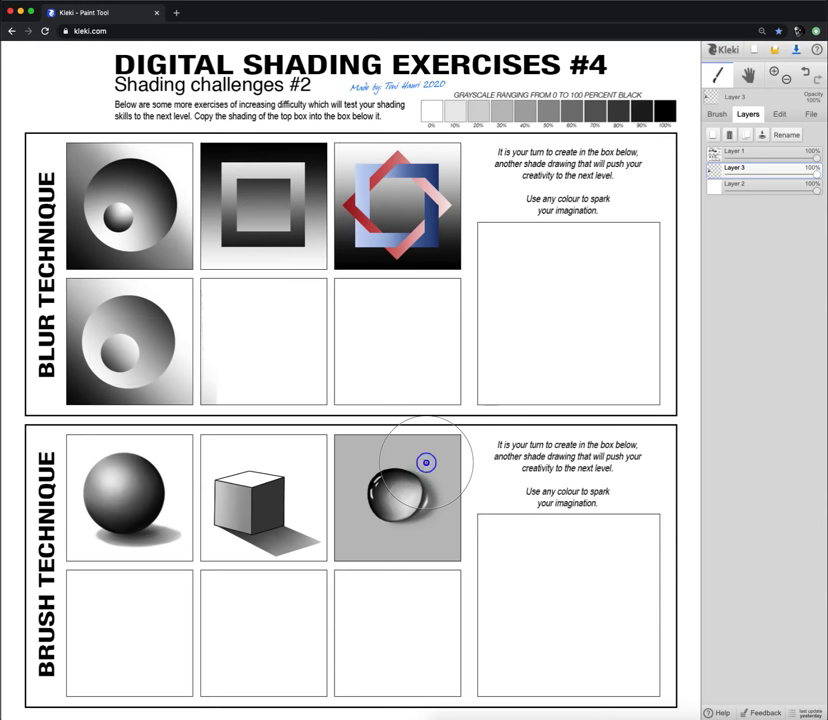
pyautogui.click(717, 114)
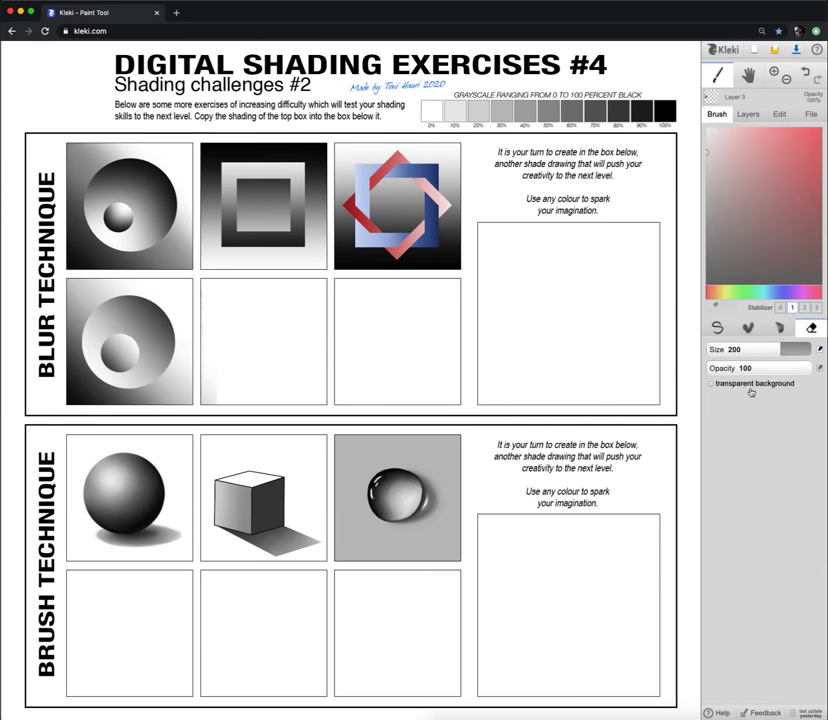
pyautogui.moveTo(771, 350); pyautogui.dragTo(767, 349)
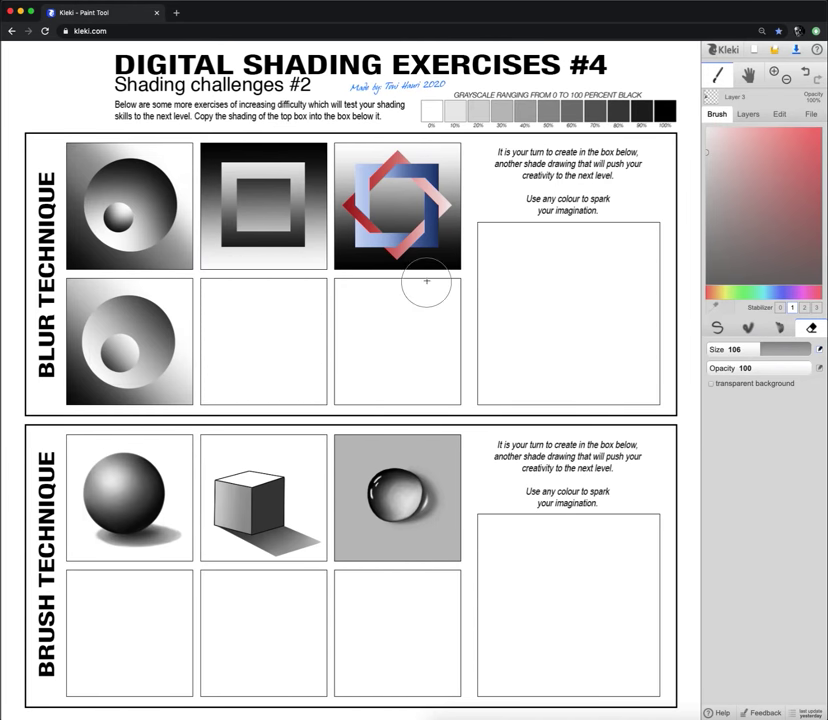
# Set Layer 3's opacity to 0% to hide its circle drawing, then add an empty Layer 4.
pyautogui.click(745, 116)
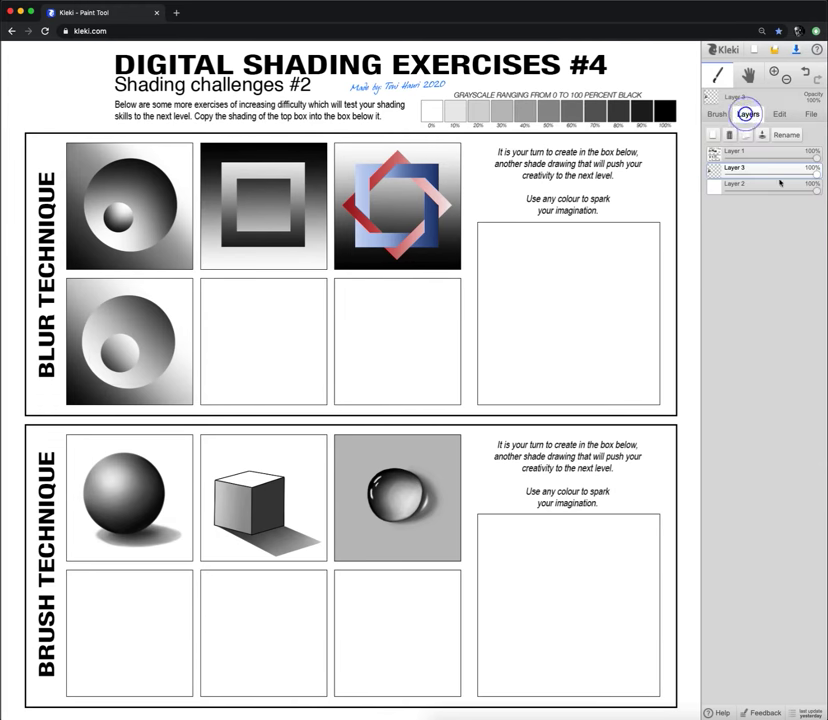
pyautogui.moveTo(795, 175); pyautogui.dragTo(717, 176)
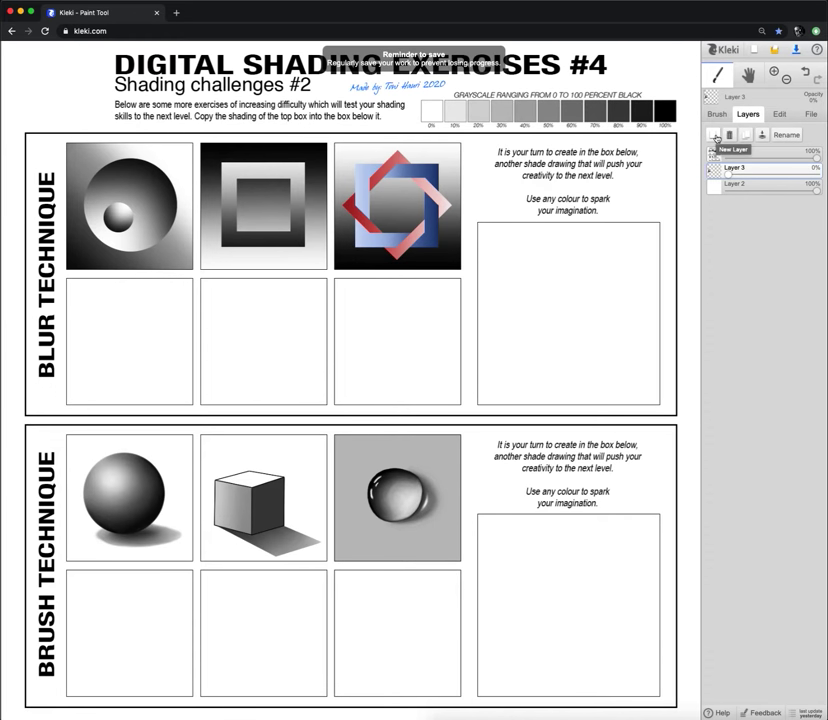
pyautogui.click(714, 135)
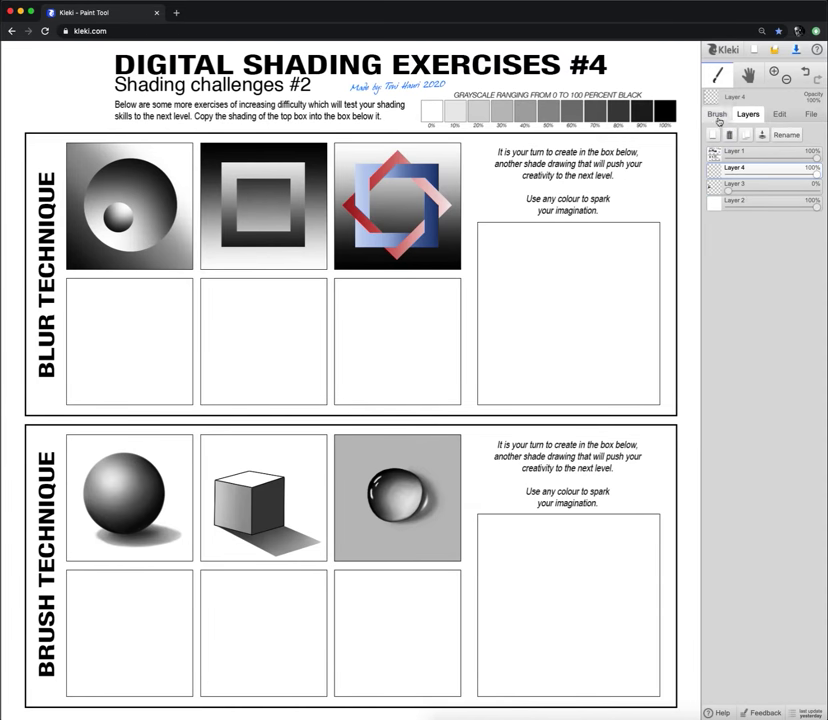
# With the hard Pen brush, paint bands from black through grey to light grey across the three lower boxes.
pyautogui.click(717, 114)
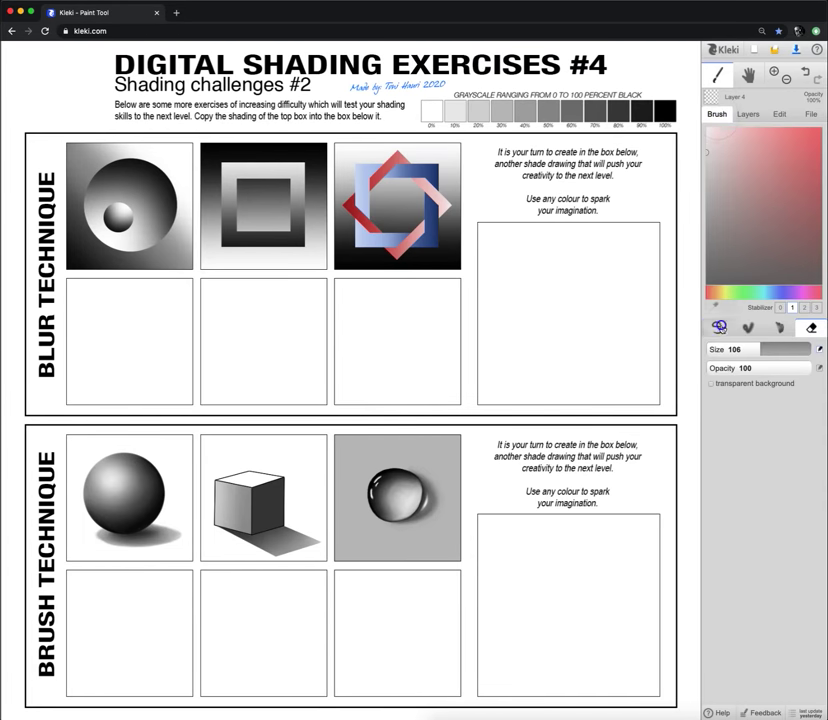
pyautogui.click(717, 327)
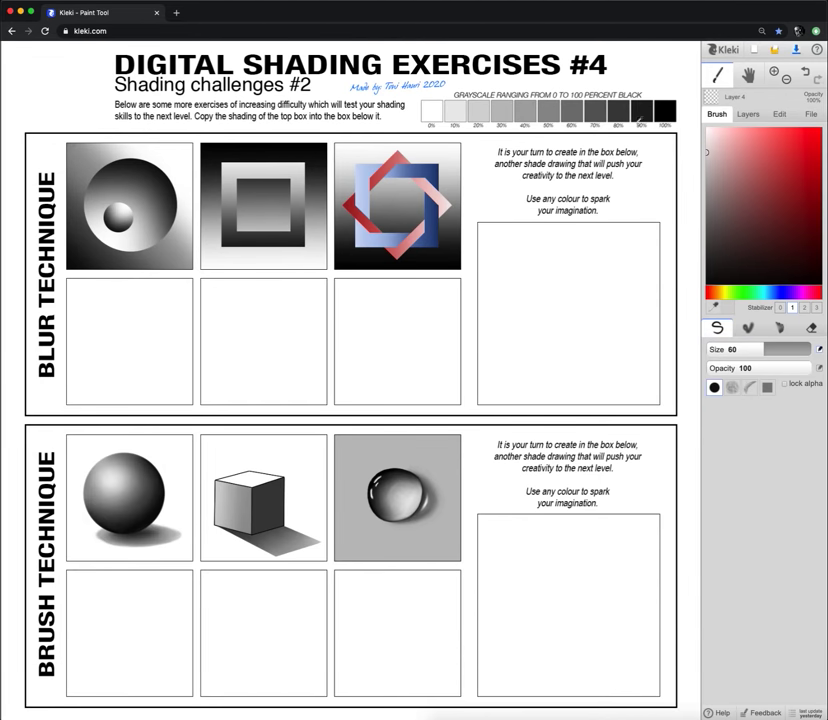
pyautogui.keyDown('alt'); pyautogui.click(665, 110); pyautogui.keyUp('alt')
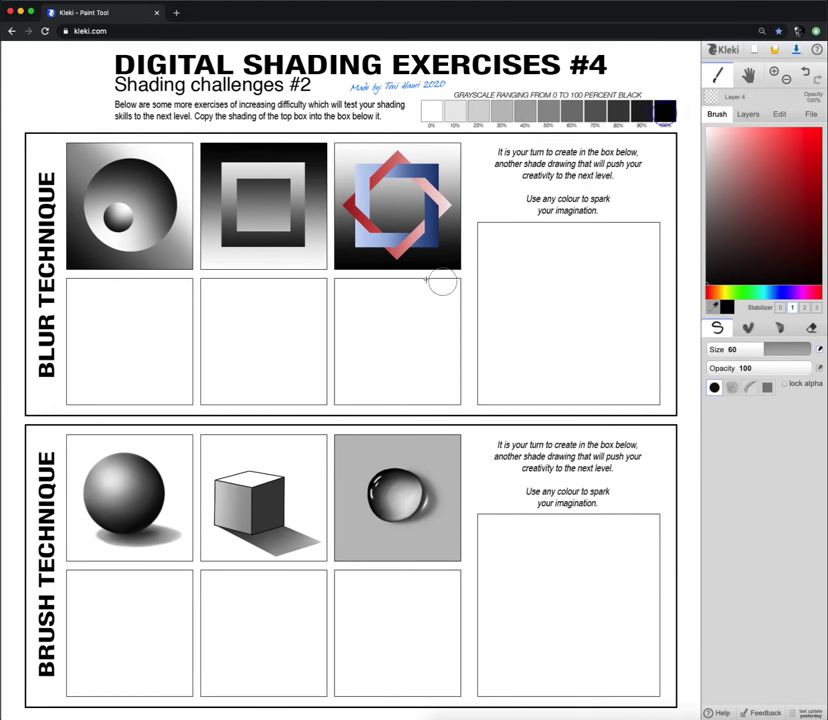
pyautogui.moveTo(370, 278); pyautogui.dragTo(172, 273)
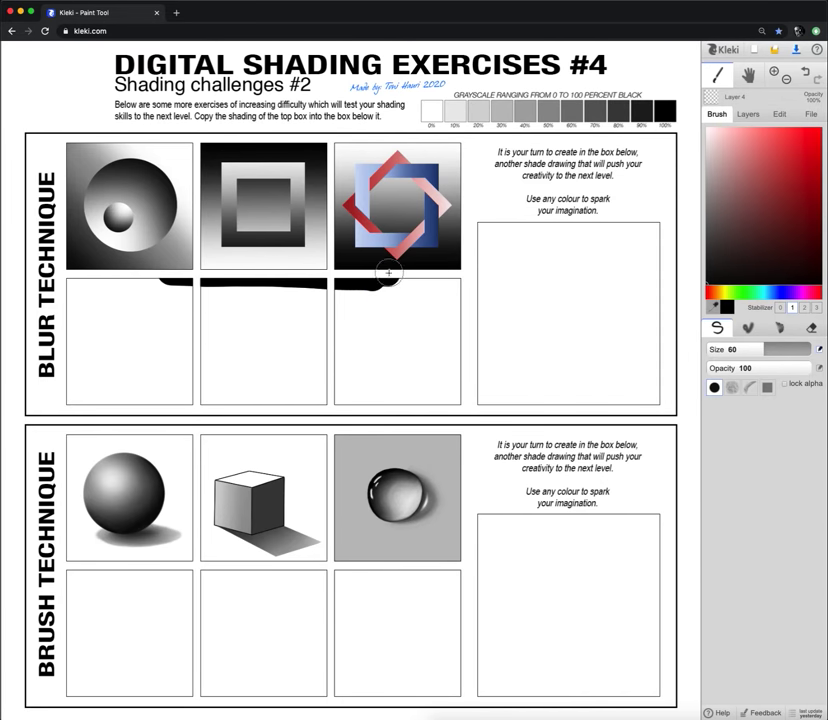
pyautogui.moveTo(388, 268)
pyautogui.mouseDown()
pyautogui.moveTo(172, 277)
pyautogui.moveTo(166, 285)
pyautogui.mouseUp()
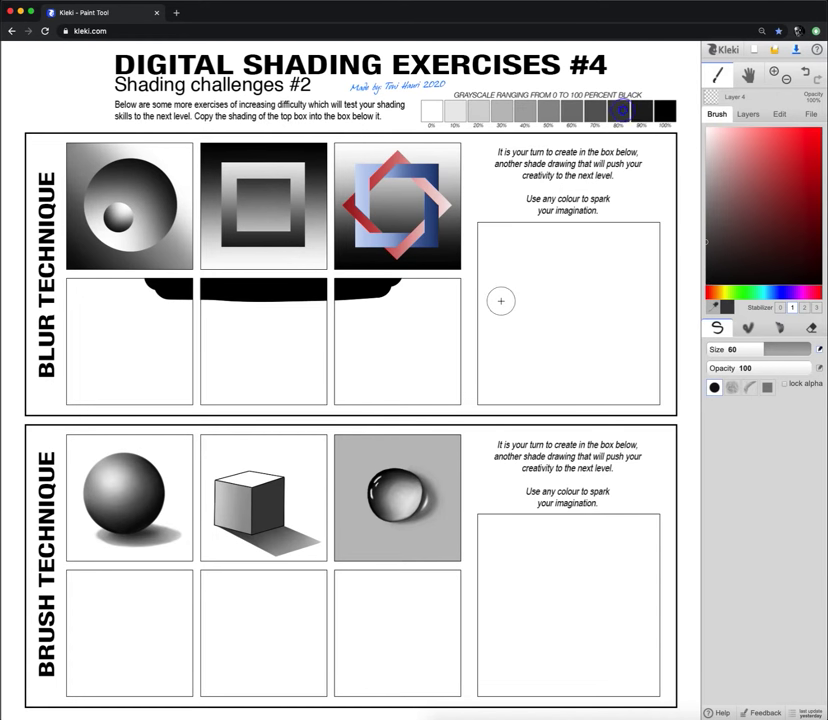
pyautogui.moveTo(386, 310)
pyautogui.mouseDown()
pyautogui.moveTo(140, 311)
pyautogui.moveTo(405, 318)
pyautogui.moveTo(403, 336)
pyautogui.moveTo(233, 355)
pyautogui.moveTo(82, 348)
pyautogui.mouseUp()
pyautogui.keyDown('alt'); pyautogui.click(477, 115); pyautogui.keyUp('alt')
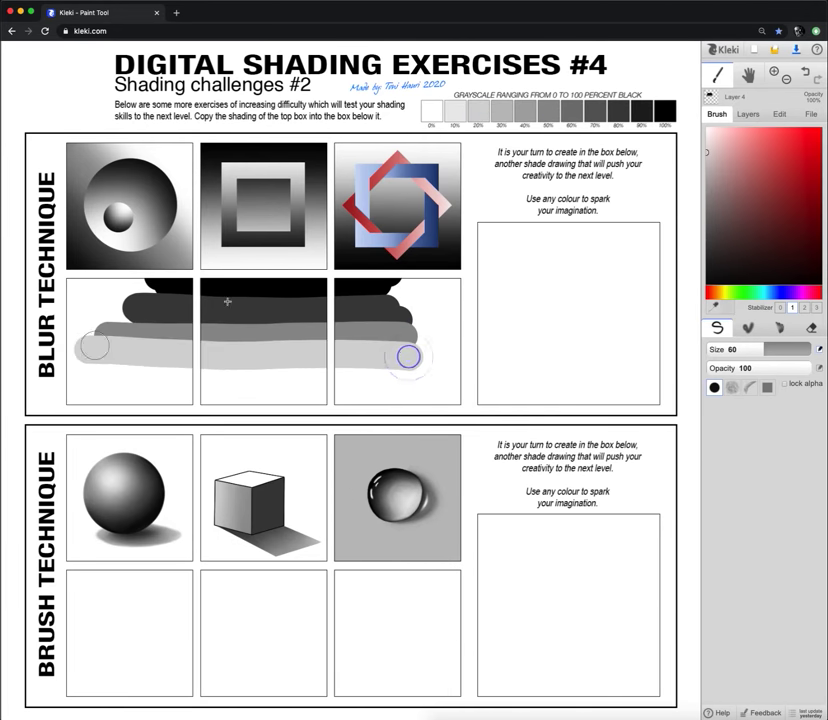
pyautogui.keyDown('alt'); pyautogui.click(429, 112); pyautogui.keyUp('alt')
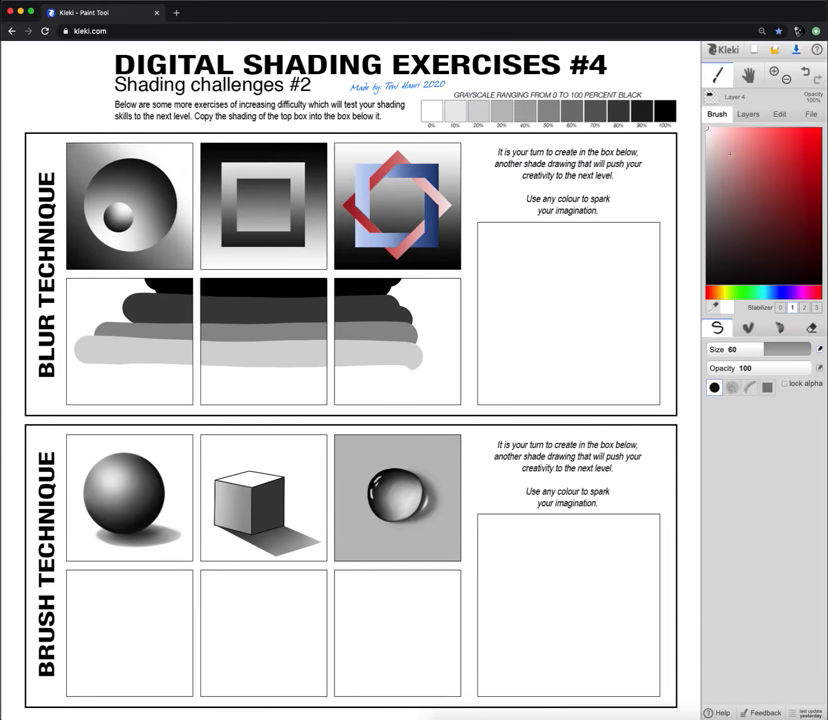
pyautogui.click(779, 114)
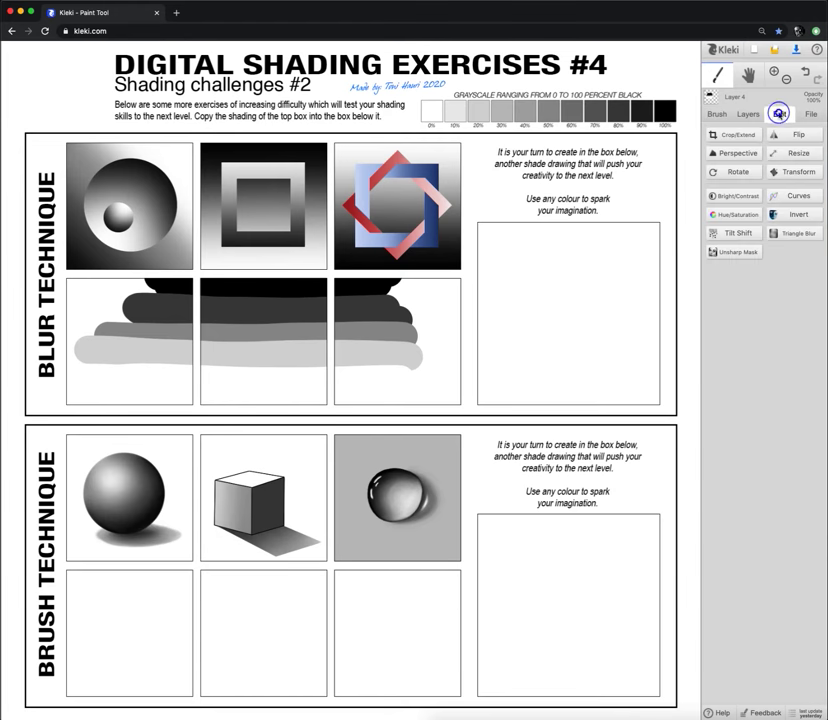
# Apply a Triangle Blur with radius 69 to Layer 4's grey bands.
pyautogui.click(799, 234)
pyautogui.click(424, 293)
pyautogui.moveTo(424, 293); pyautogui.dragTo(437, 295)
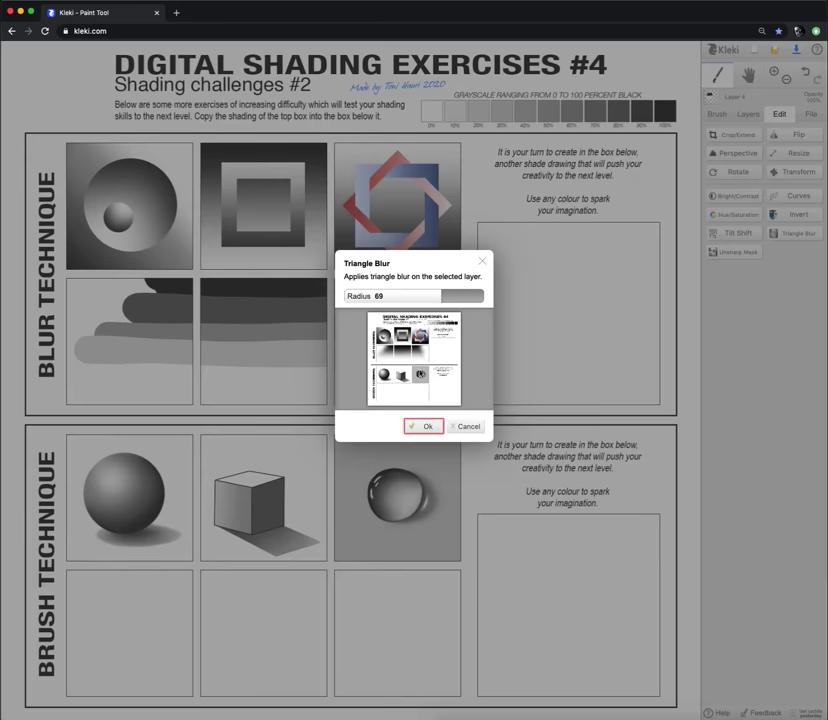
pyautogui.click(424, 427)
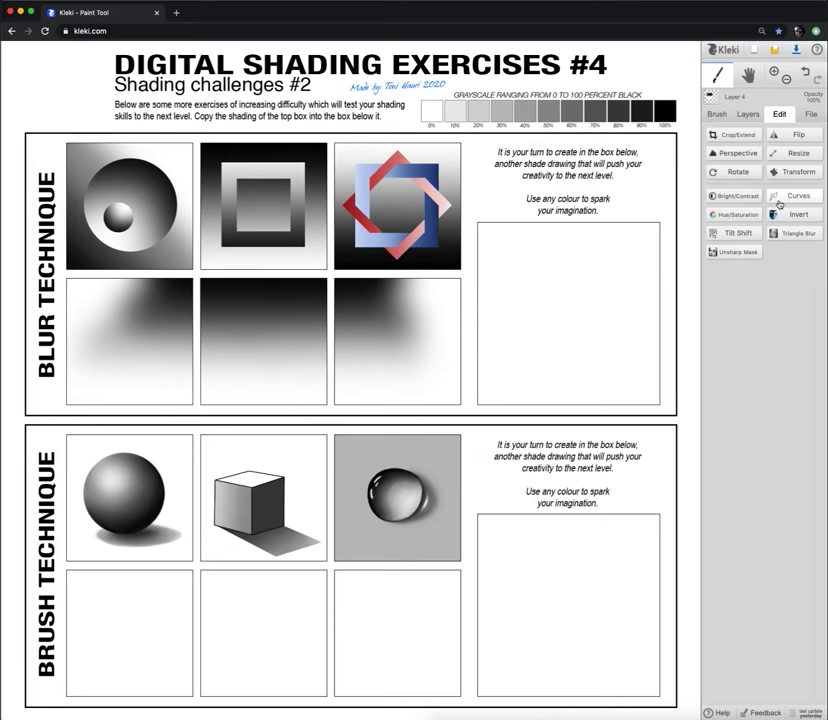
pyautogui.click(748, 114)
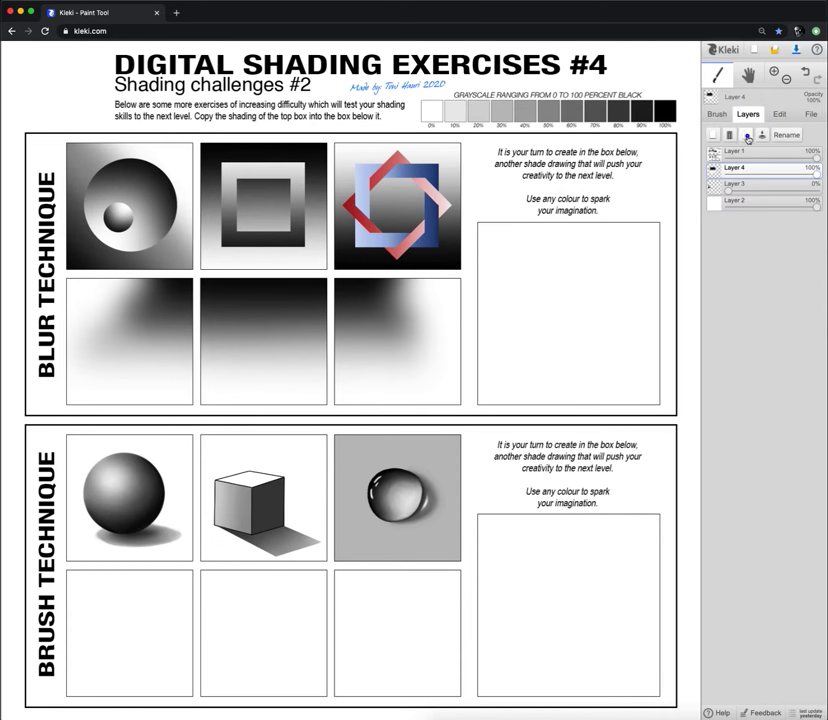
# Duplicate the blurred layer and rotate the copy 180 degrees with Transform.
pyautogui.click(746, 136)
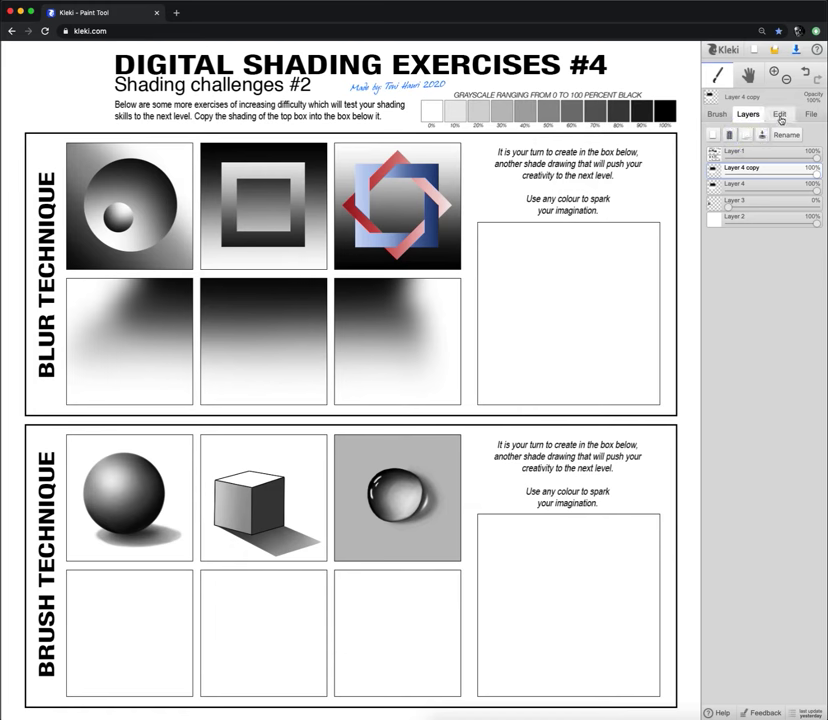
pyautogui.click(779, 115)
pyautogui.click(787, 173)
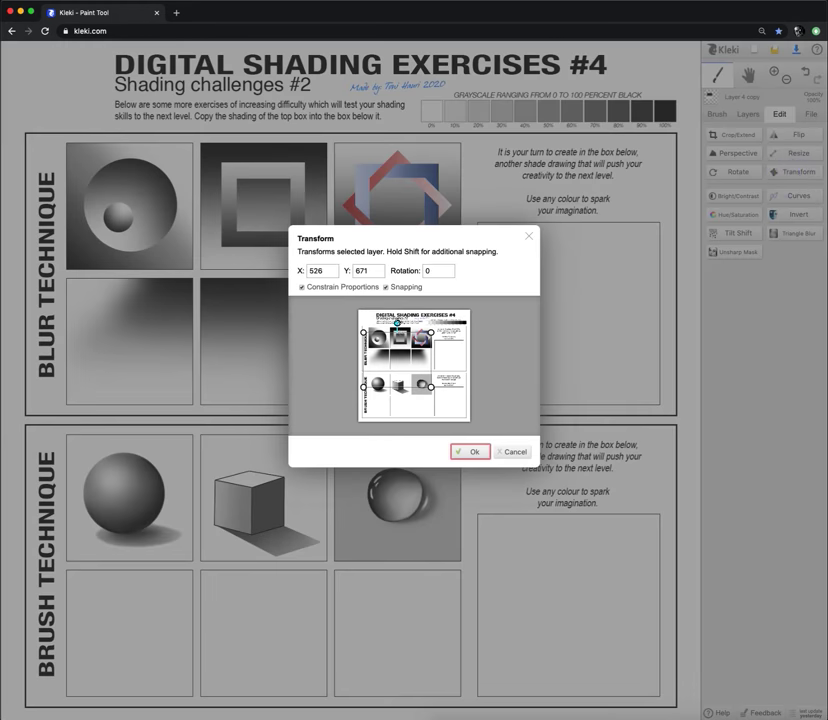
pyautogui.moveTo(397, 323); pyautogui.dragTo(410, 363)
pyautogui.click(472, 451)
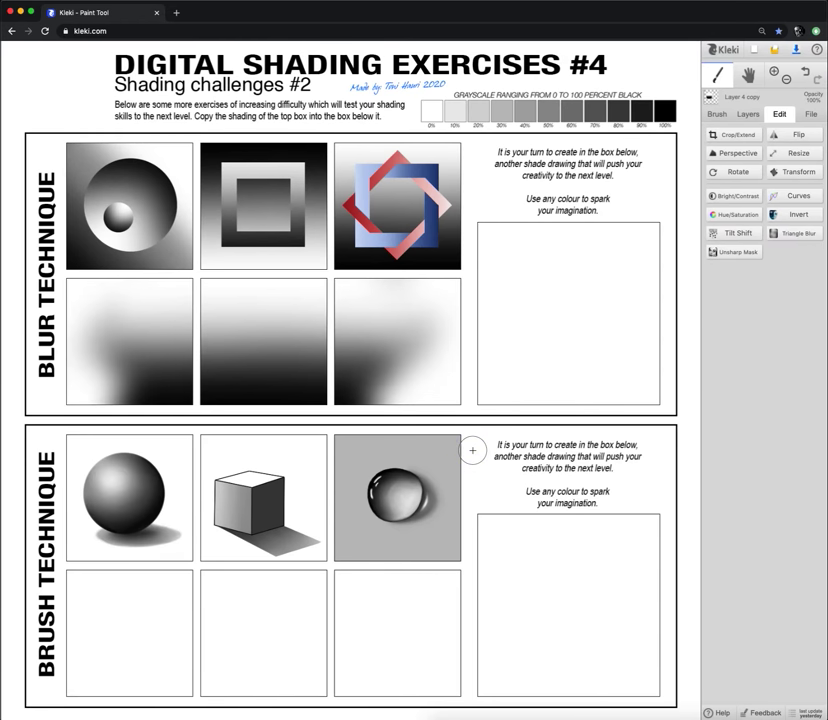
pyautogui.click(748, 117)
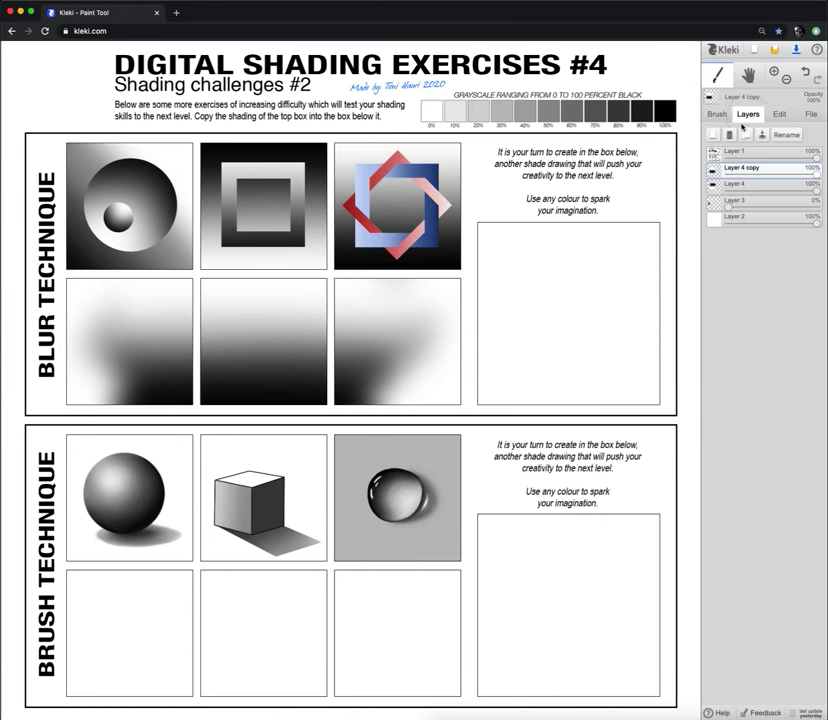
# Add a new layer and set the brush to pure red, size about 30, with a square tip.
pyautogui.click(718, 117)
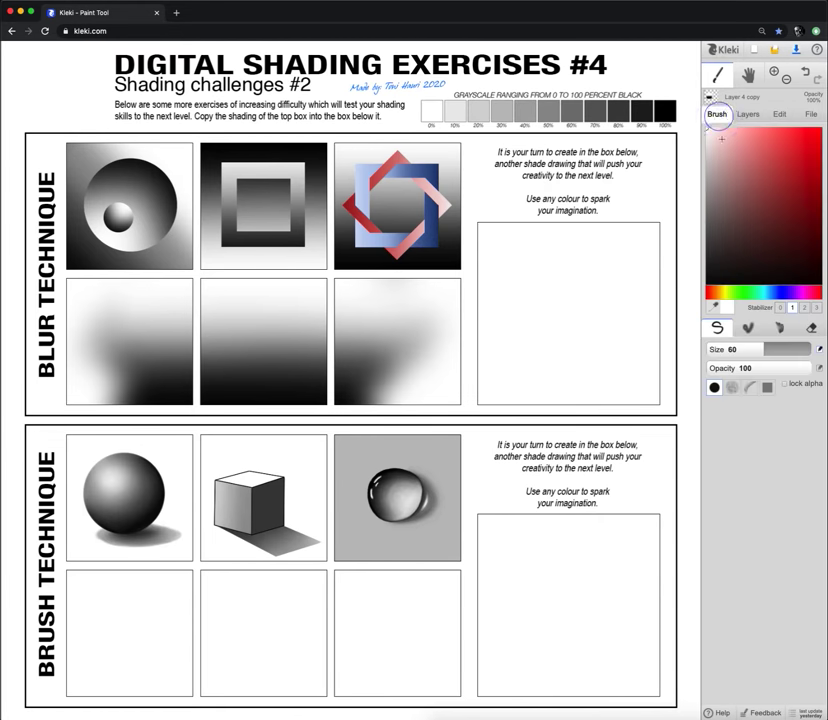
pyautogui.click(748, 114)
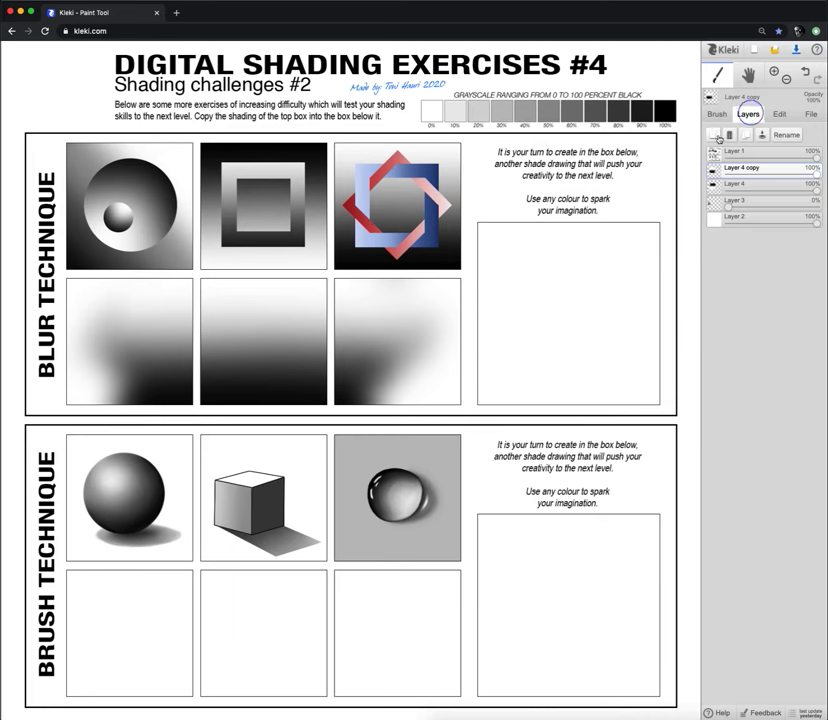
pyautogui.click(718, 134)
pyautogui.click(718, 115)
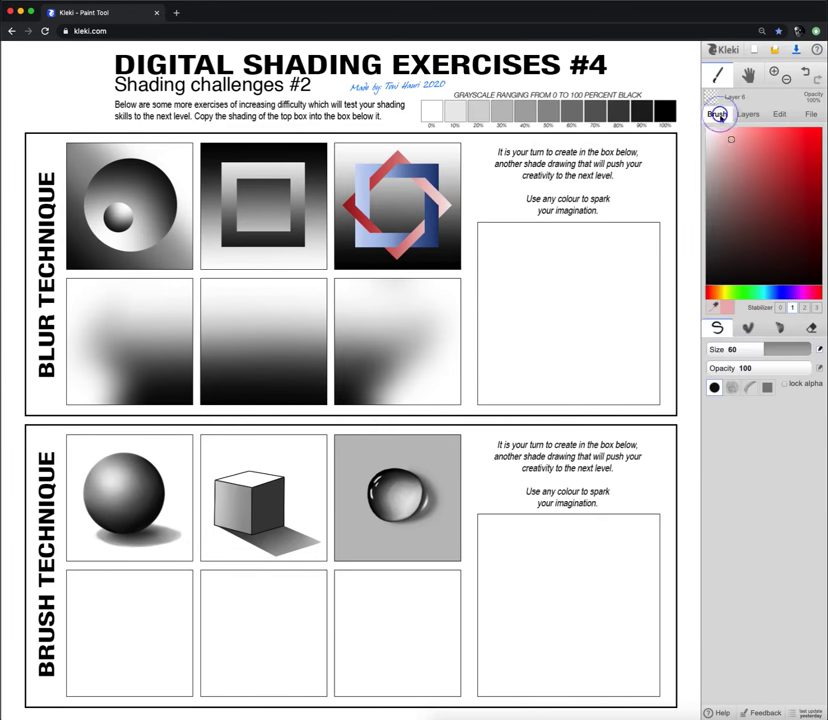
pyautogui.click(818, 130)
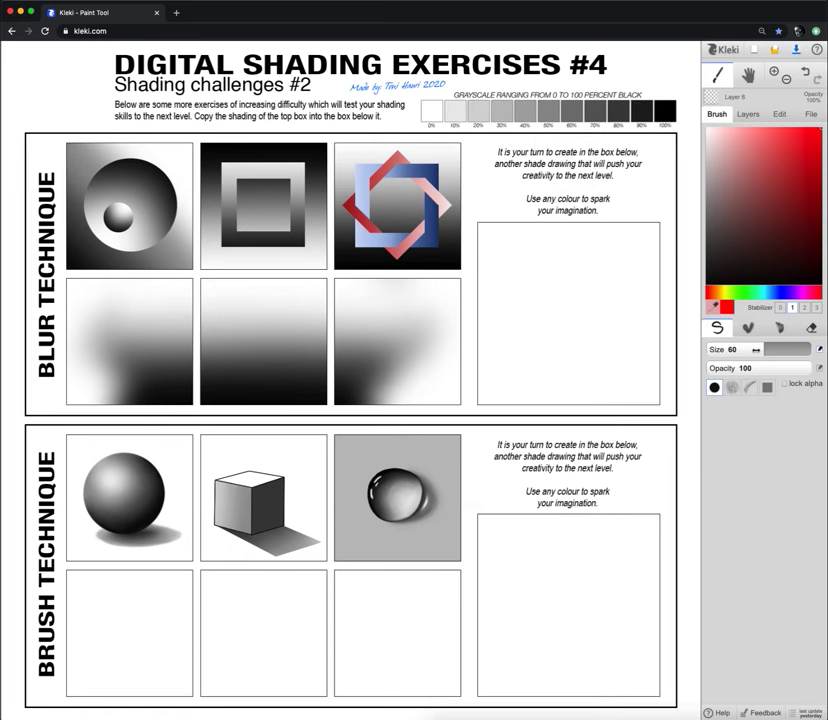
pyautogui.moveTo(755, 349); pyautogui.dragTo(745, 349)
pyautogui.click(766, 388)
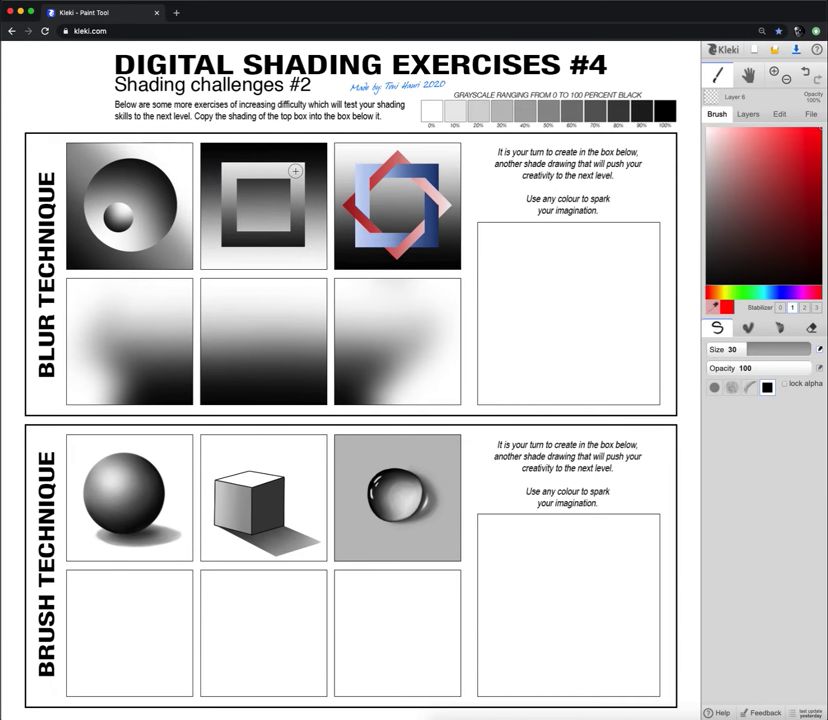
pyautogui.click(750, 114)
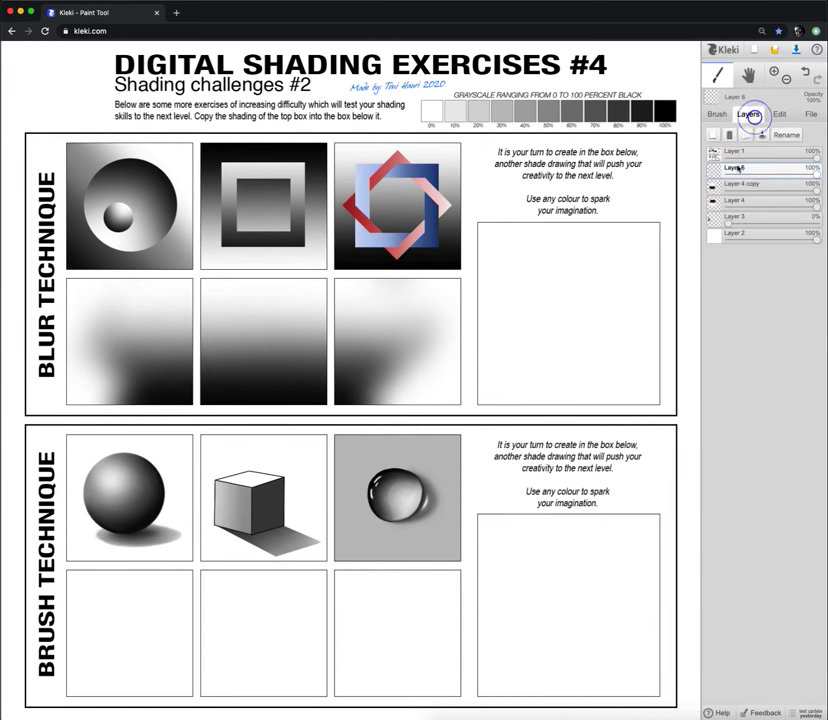
pyautogui.click(717, 114)
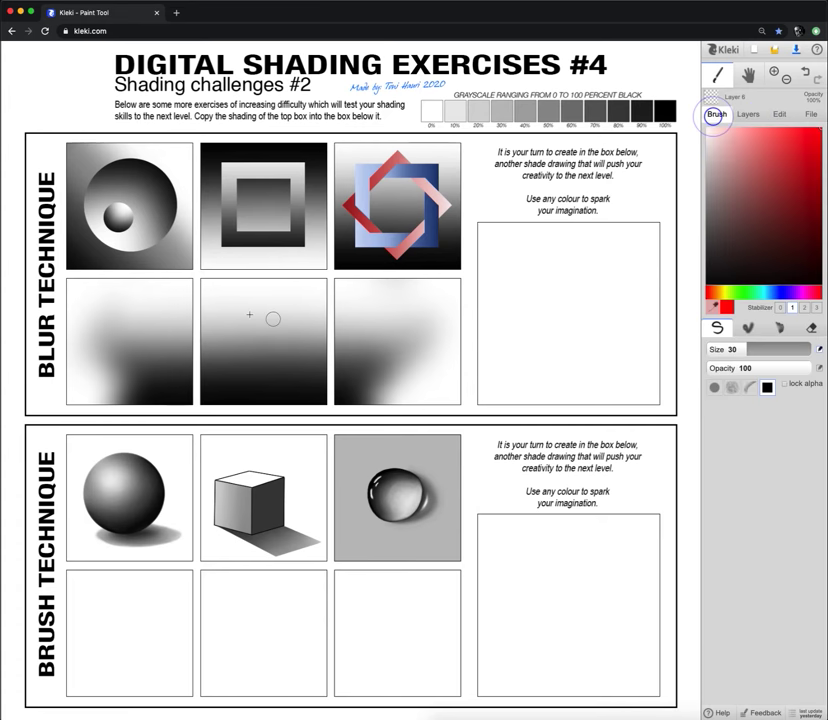
# Paint the four sides of a red square outline in the middle lower box.
pyautogui.moveTo(225, 309); pyautogui.dragTo(300, 309)
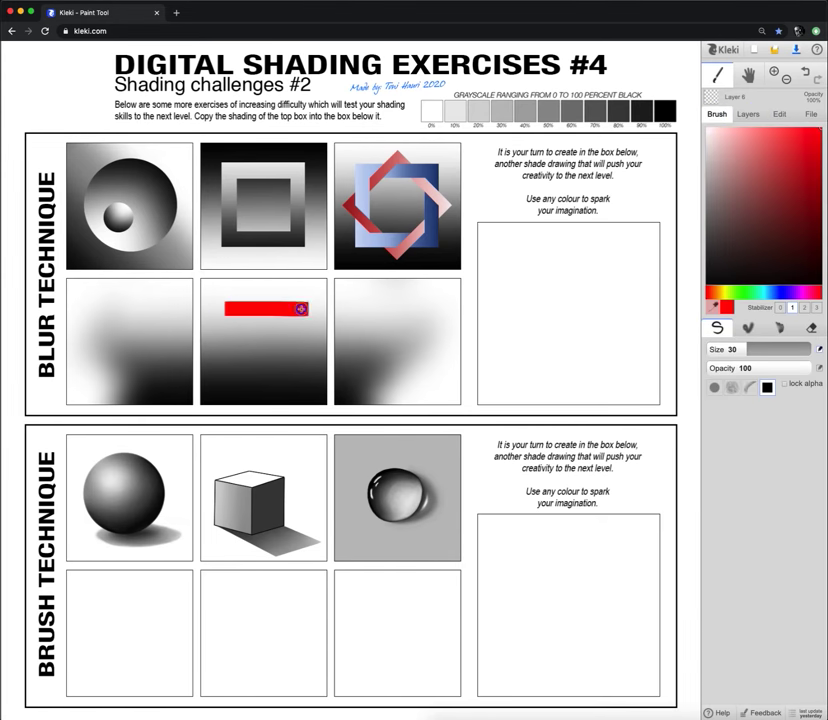
pyautogui.keyDown('shift'); pyautogui.click(298, 378); pyautogui.keyUp('shift')
pyautogui.keyDown('shift'); pyautogui.click(231, 379); pyautogui.keyUp('shift')
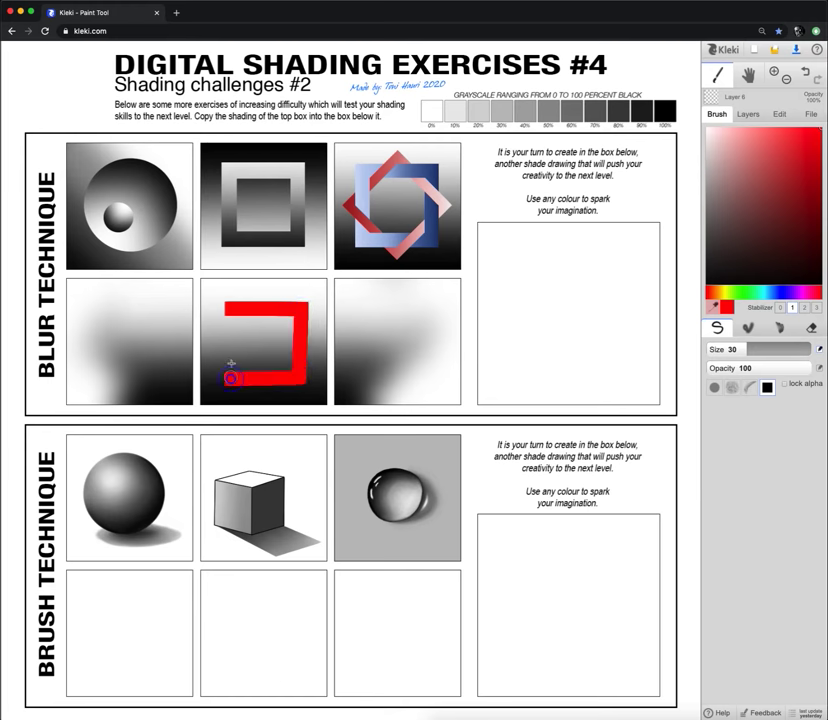
pyautogui.keyDown('shift'); pyautogui.click(231, 310); pyautogui.keyUp('shift')
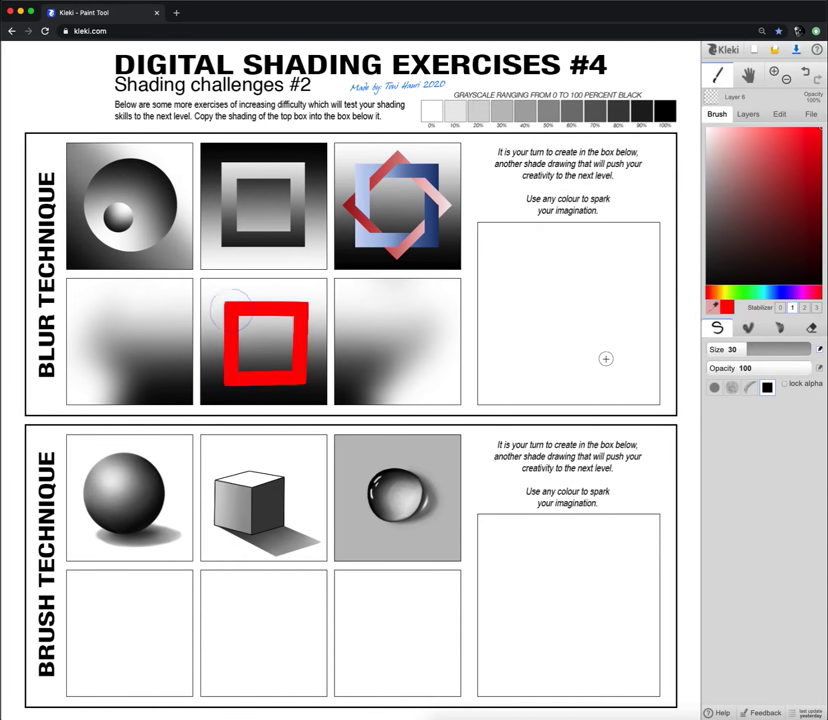
pyautogui.click(754, 116)
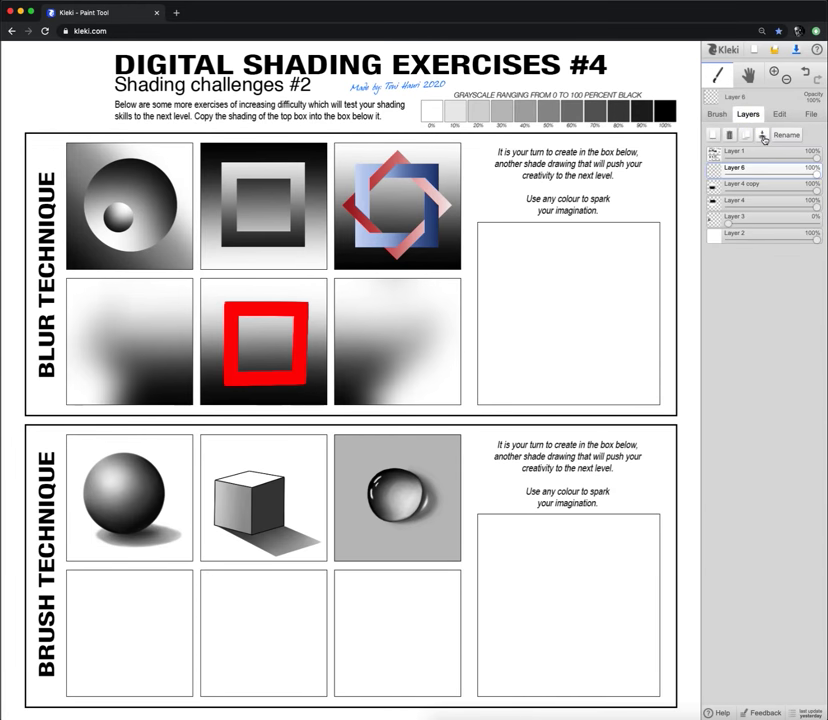
# Merge the red square down using destination-in mode, then add a new empty layer.
pyautogui.click(762, 135)
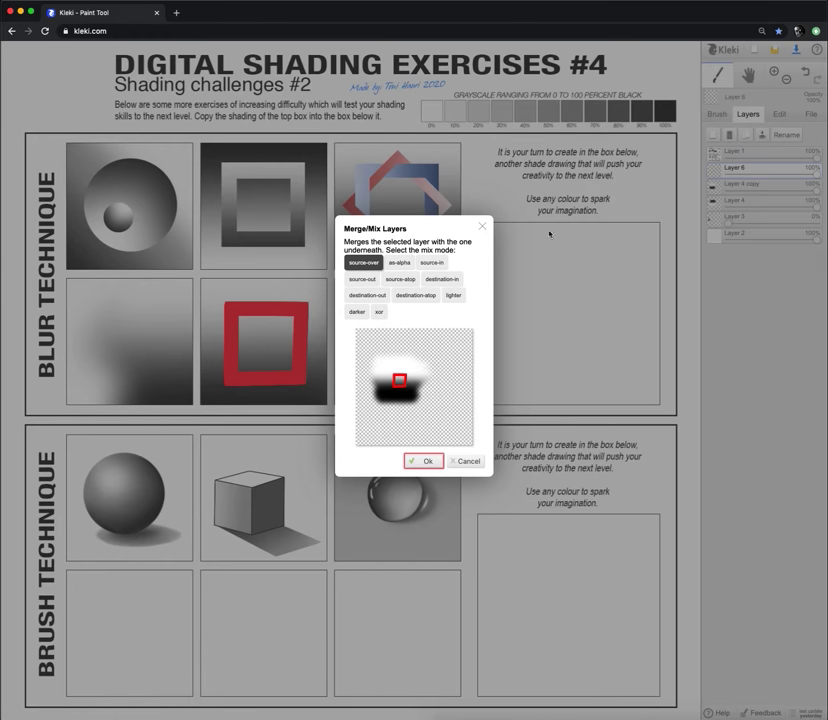
pyautogui.click(446, 284)
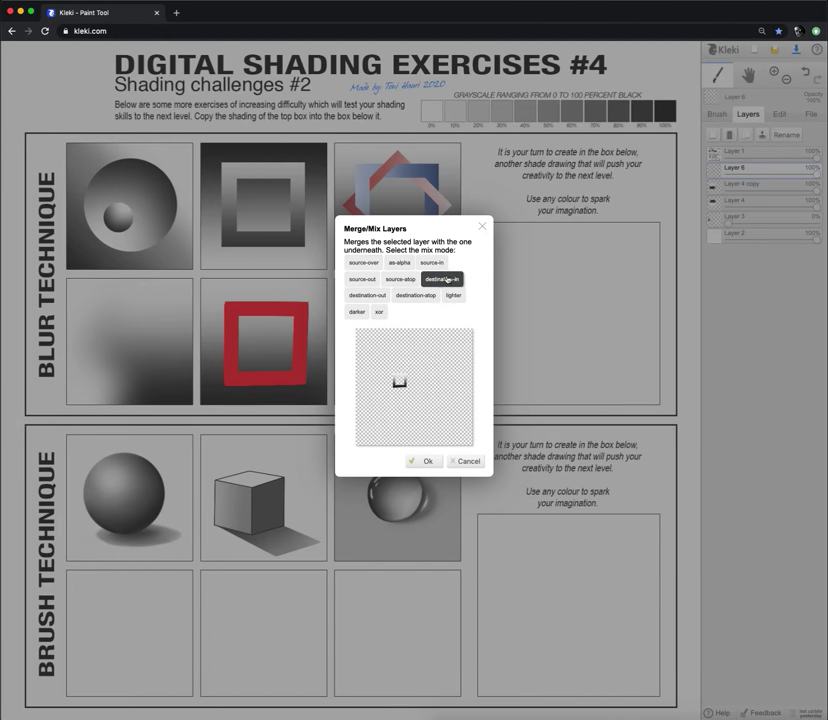
pyautogui.click(424, 461)
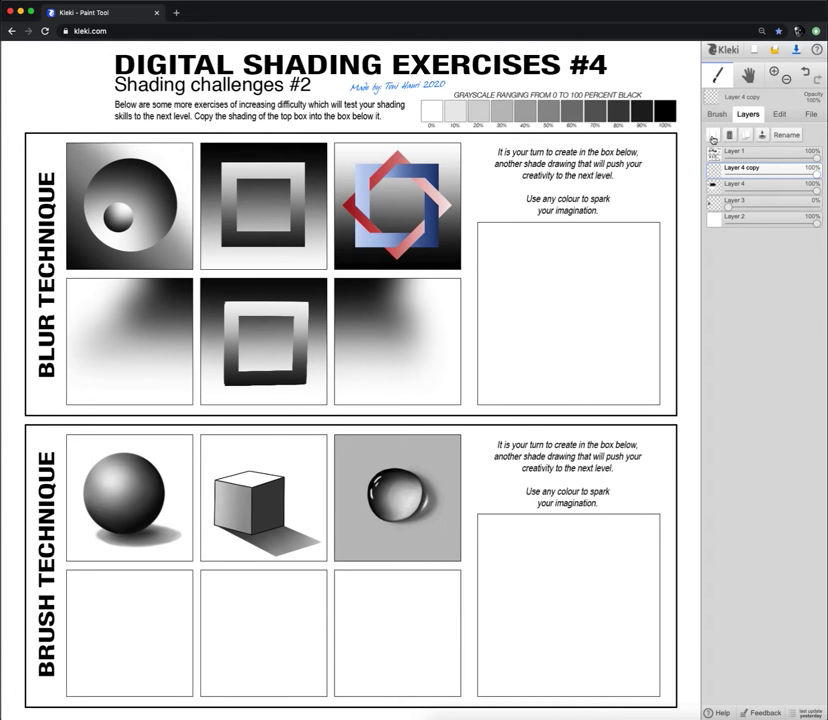
pyautogui.click(712, 139)
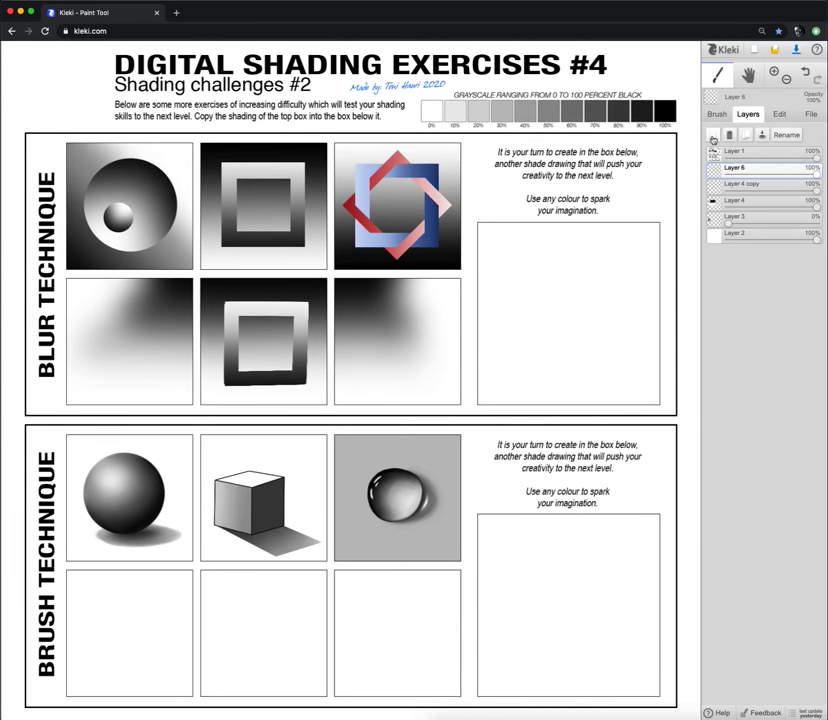
# Thin the red brush to size 20.
pyautogui.click(717, 114)
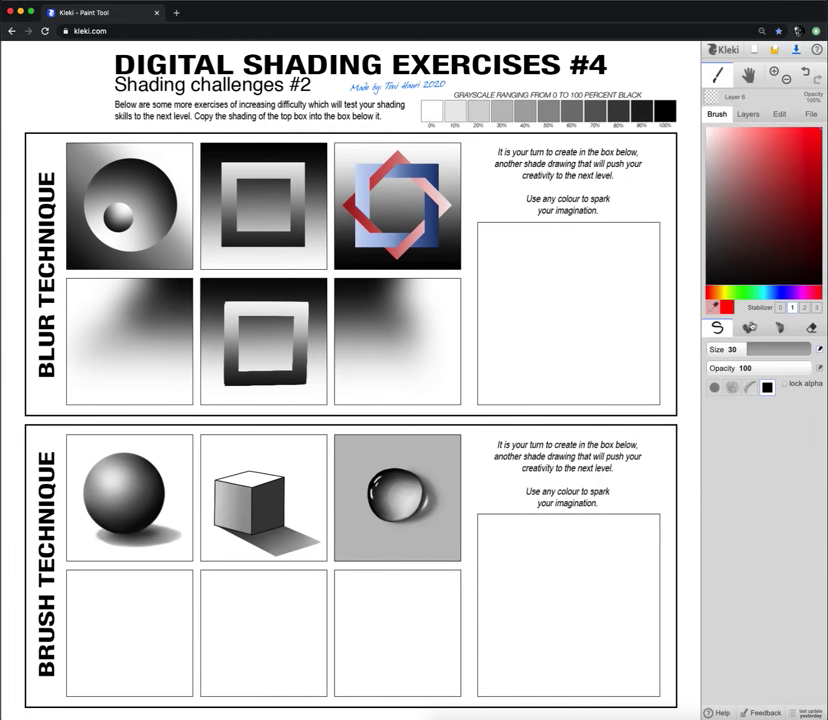
pyautogui.moveTo(746, 349); pyautogui.dragTo(735, 349)
pyautogui.click(748, 114)
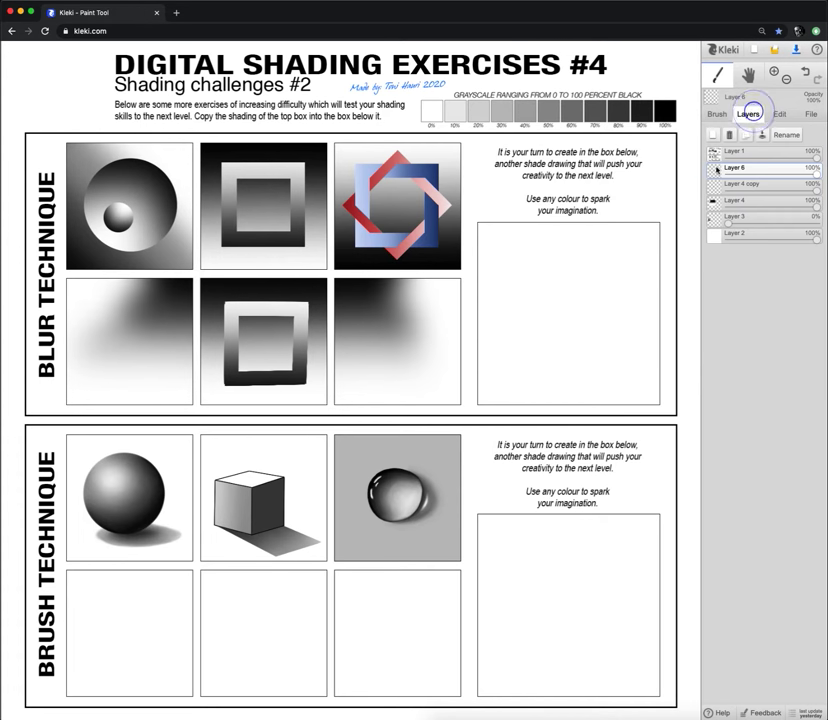
pyautogui.click(717, 114)
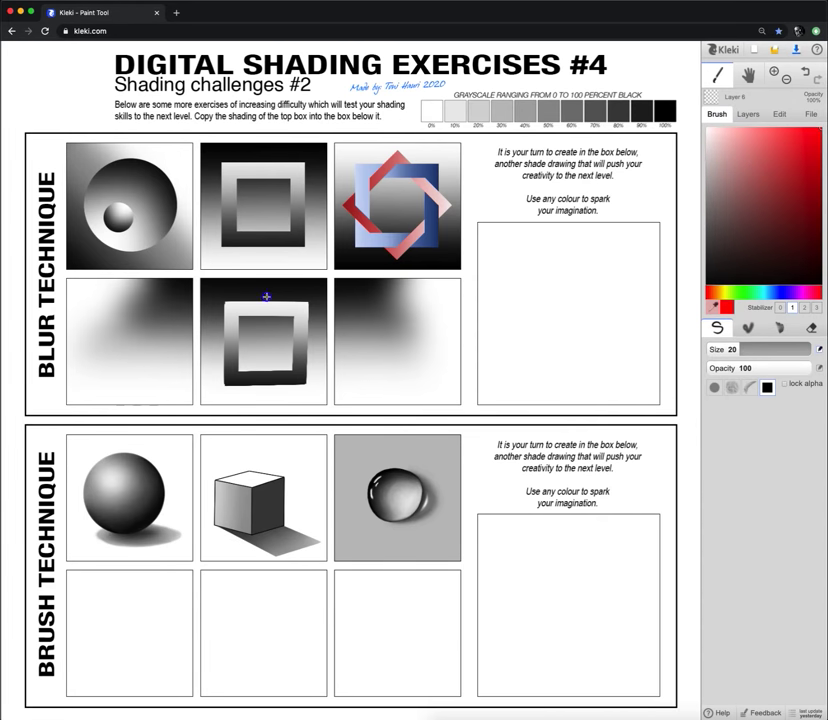
# Paint four red strokes forming a diamond over the shaded square frame.
pyautogui.keyDown('shift'); pyautogui.click(219, 343); pyautogui.keyUp('shift')
pyautogui.keyDown('shift'); pyautogui.click(262, 390); pyautogui.keyUp('shift')
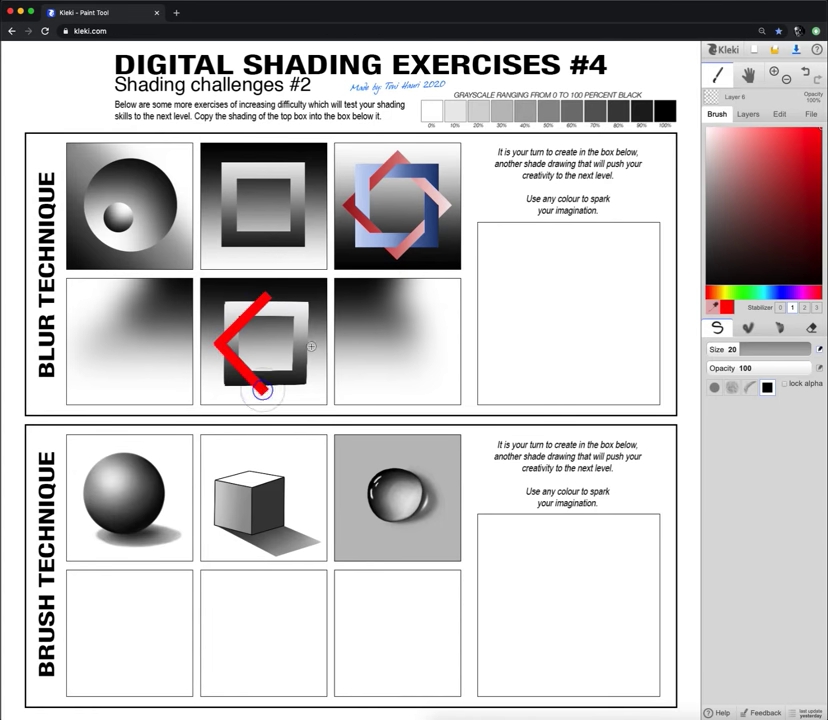
pyautogui.keyDown('shift'); pyautogui.click(310, 346); pyautogui.keyUp('shift')
pyautogui.moveTo(311, 346); pyautogui.dragTo(265, 297)
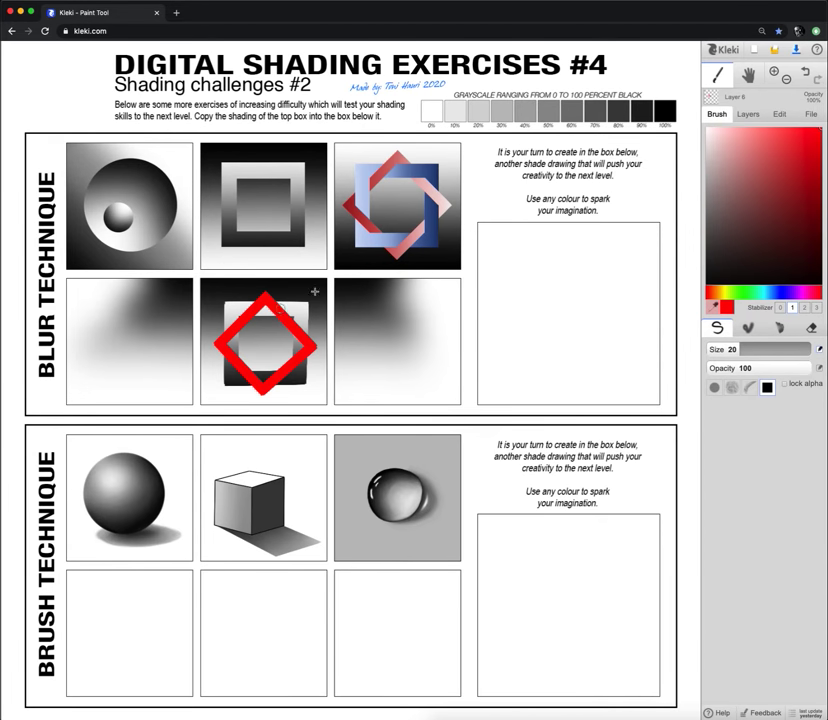
pyautogui.click(774, 72)
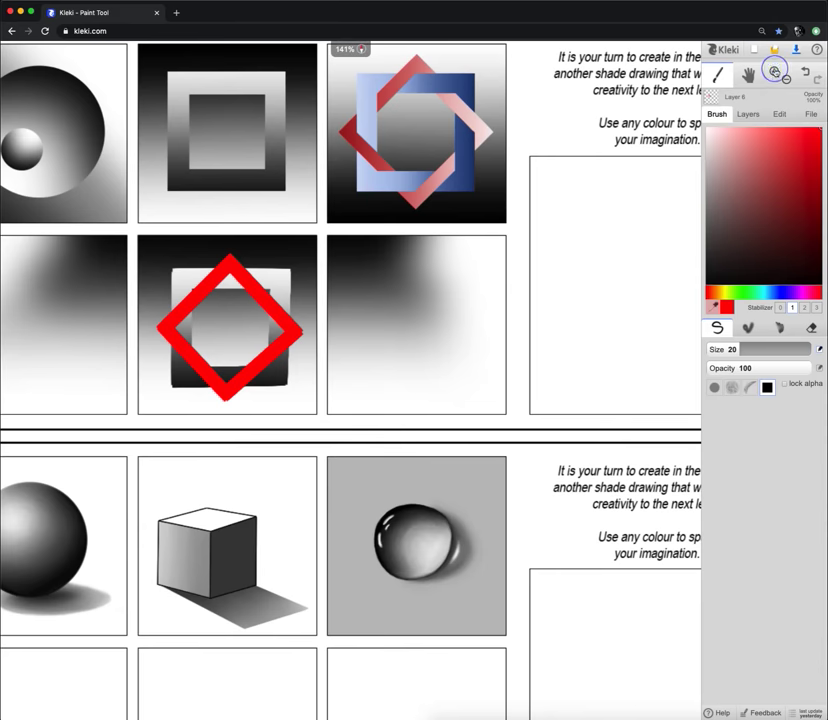
# With a size-10 eraser, cut gaps in the red diamond where the square frame crosses it.
pyautogui.click(774, 72)
pyautogui.press('h')
pyautogui.moveTo(376, 190); pyautogui.dragTo(424, 353)
pyautogui.click(718, 76)
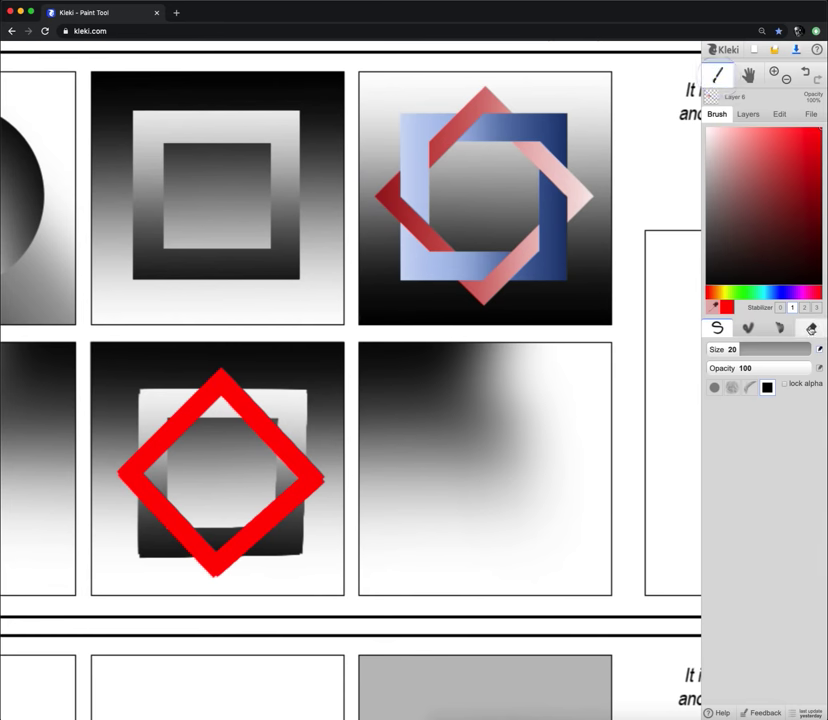
pyautogui.click(810, 329)
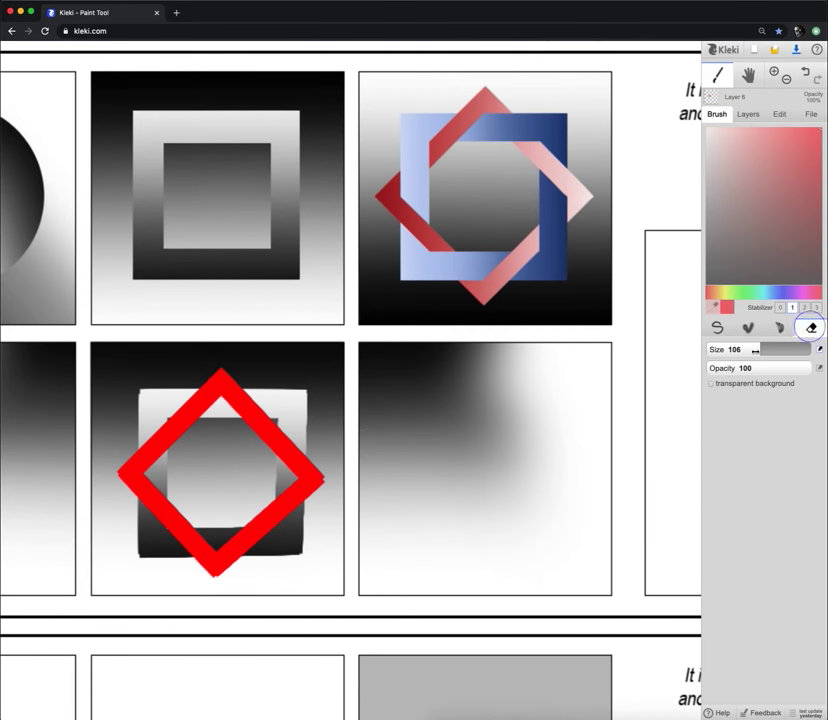
pyautogui.moveTo(756, 351); pyautogui.dragTo(350, 380)
pyautogui.moveTo(725, 350); pyautogui.dragTo(722, 351)
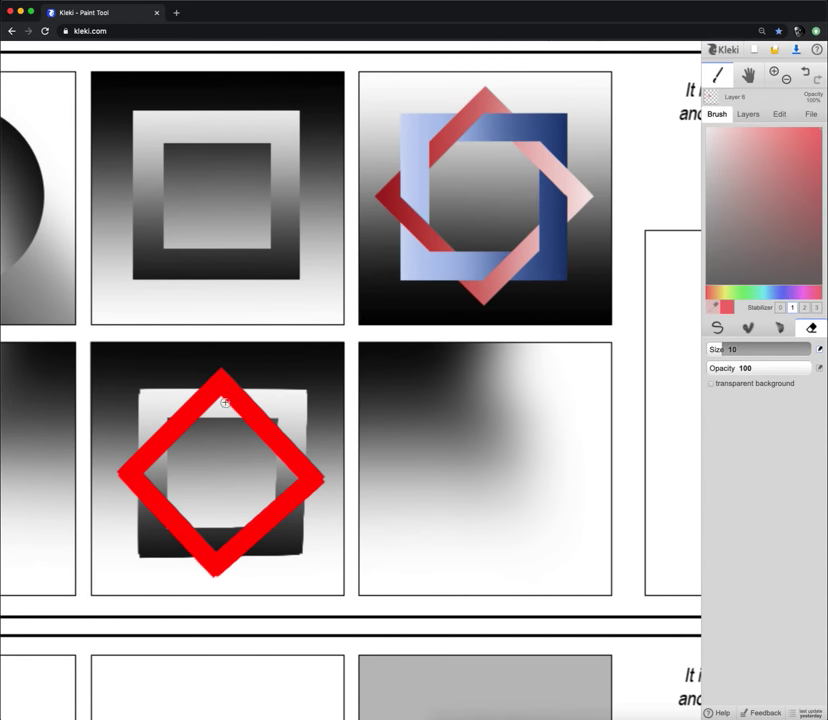
pyautogui.moveTo(224, 397)
pyautogui.mouseDown()
pyautogui.moveTo(245, 403)
pyautogui.moveTo(232, 395)
pyautogui.moveTo(246, 404)
pyautogui.moveTo(244, 413)
pyautogui.mouseUp()
pyautogui.moveTo(292, 481); pyautogui.dragTo(298, 492)
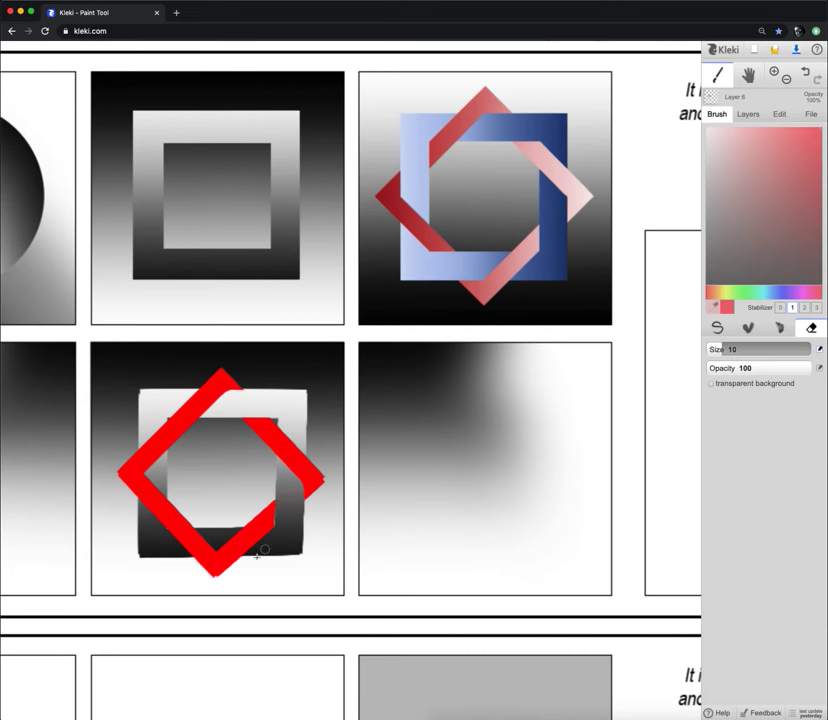
pyautogui.moveTo(209, 548)
pyautogui.mouseDown()
pyautogui.moveTo(196, 550)
pyautogui.moveTo(196, 535)
pyautogui.mouseUp()
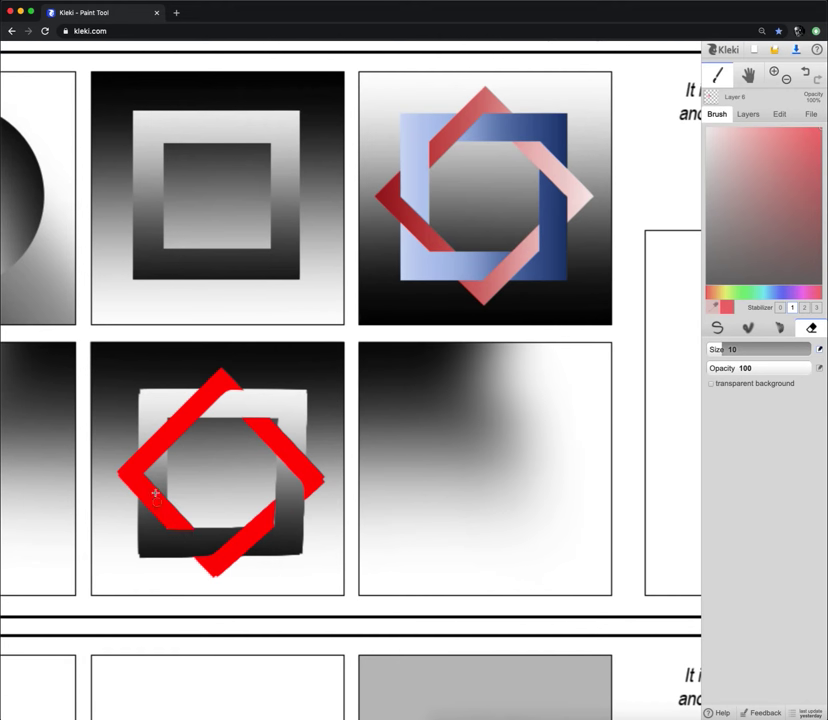
pyautogui.moveTo(146, 470); pyautogui.dragTo(162, 422)
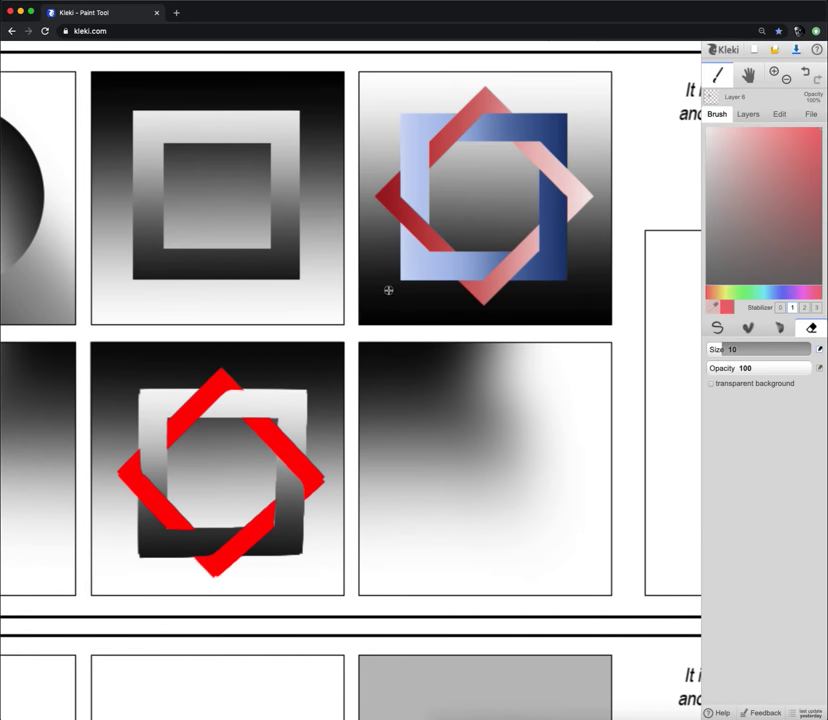
# Add Layer 7 and move it below Layer 6, then zoom out to the whole worksheet.
pyautogui.click(748, 115)
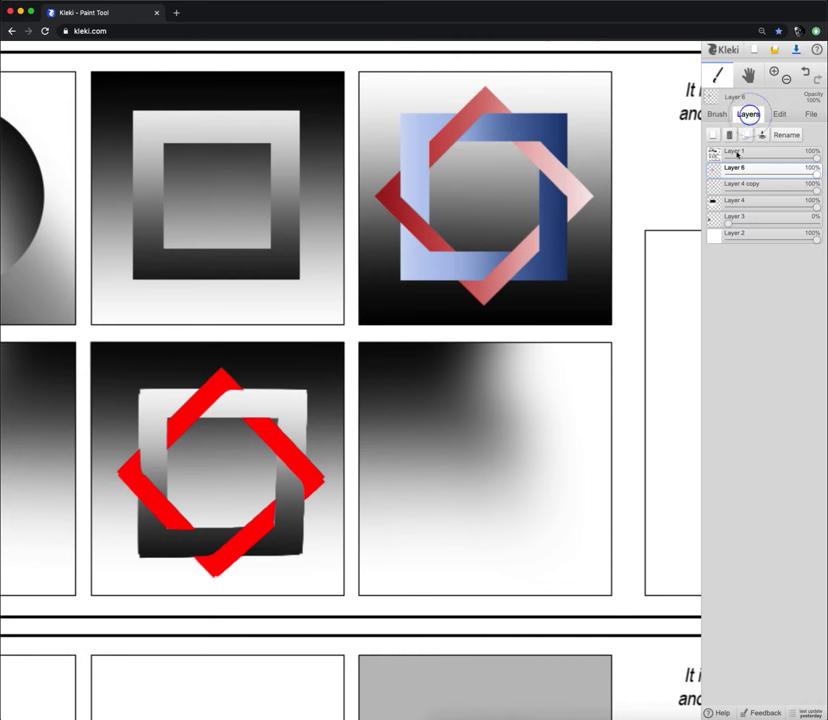
pyautogui.click(715, 136)
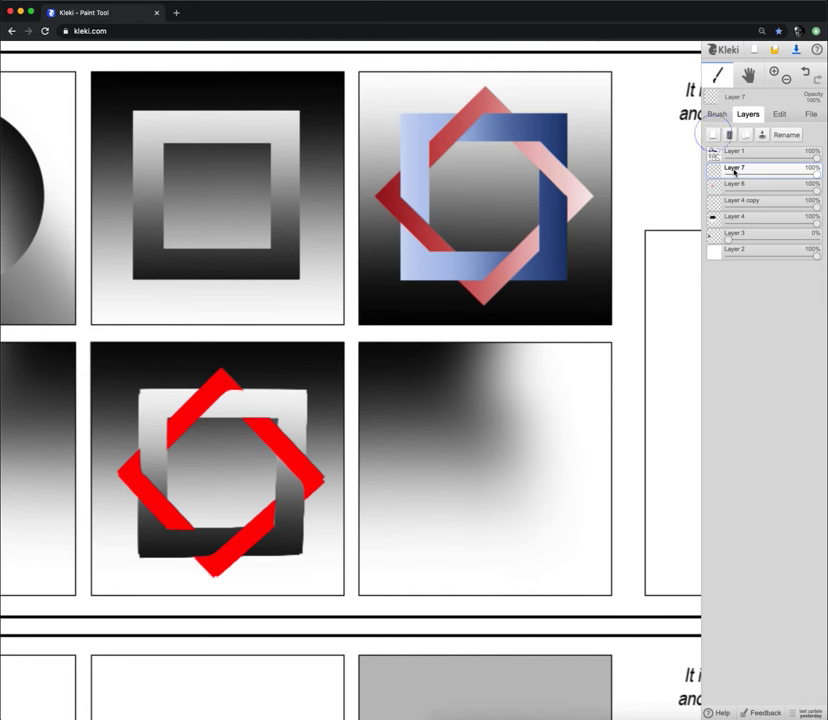
pyautogui.moveTo(741, 172); pyautogui.dragTo(743, 180)
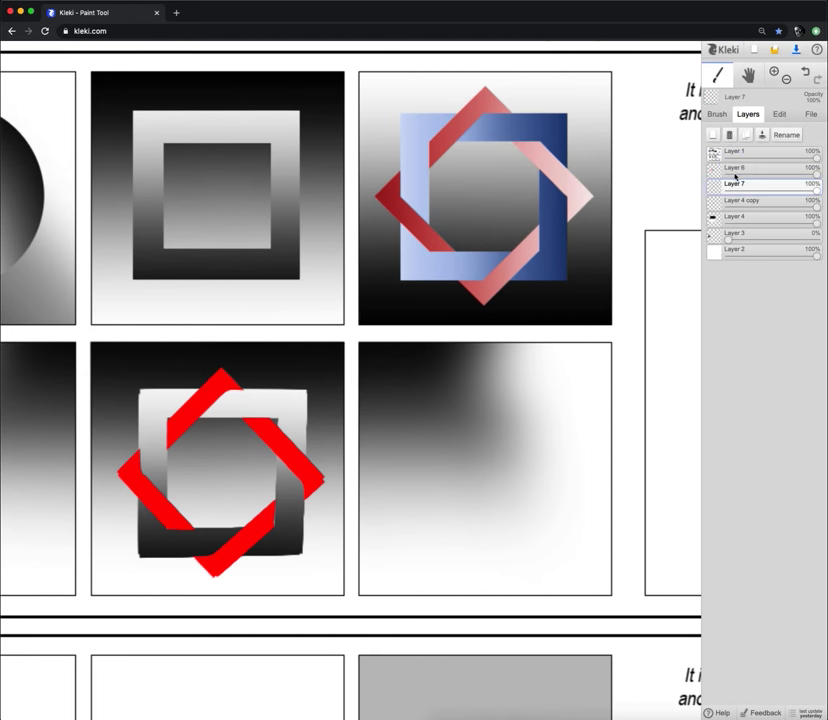
pyautogui.moveTo(715, 171)
pyautogui.click(786, 82)
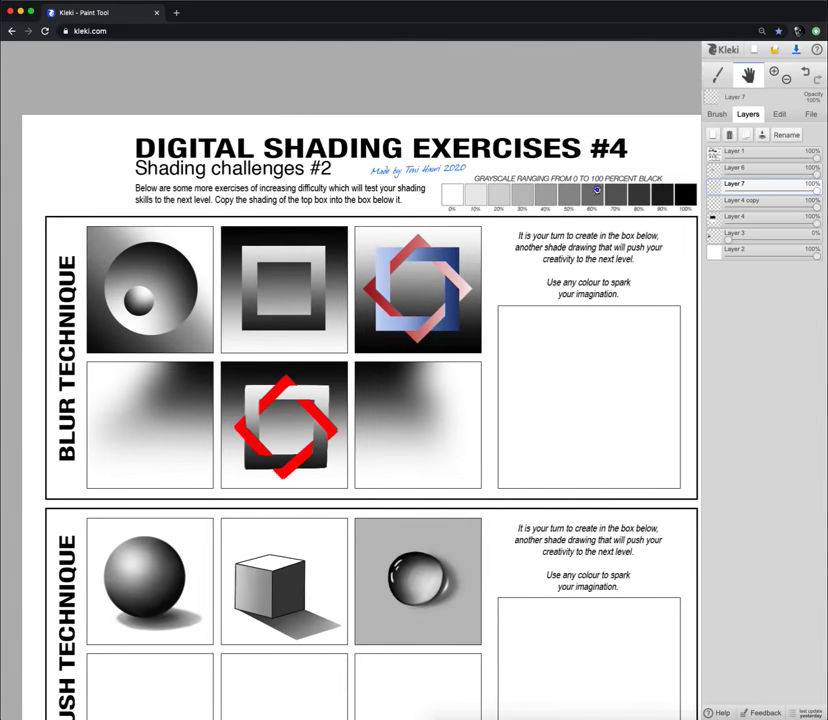
pyautogui.scroll(-3, 595, 185)
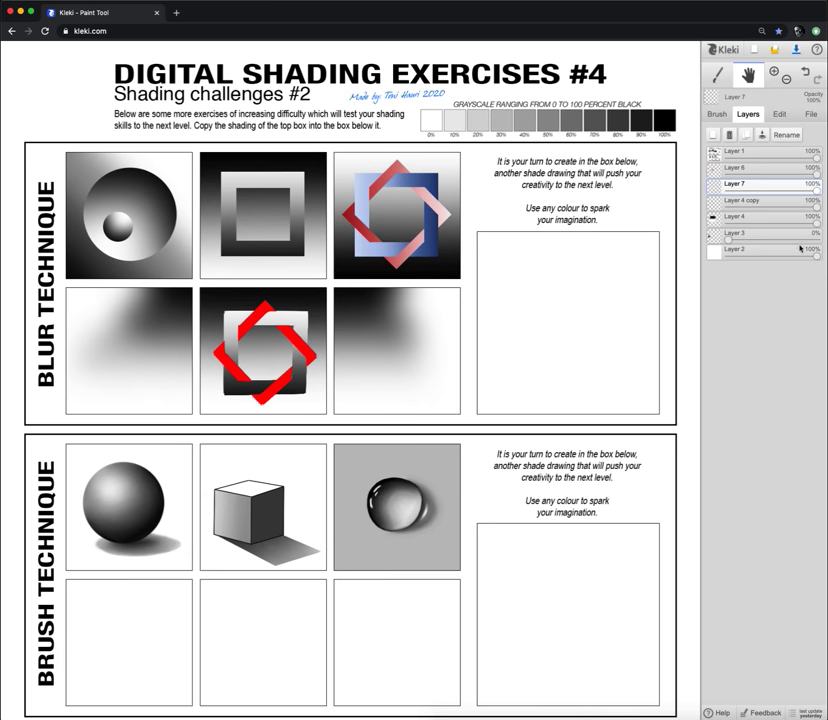
# With the basic pen at size 60, paint white over the bottom-right box's left strip.
pyautogui.click(717, 114)
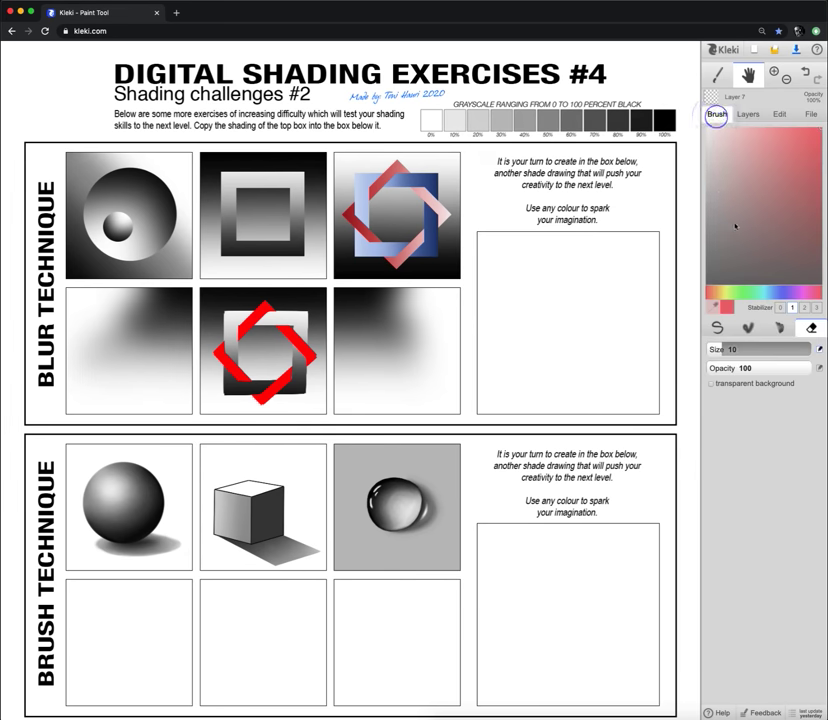
pyautogui.click(717, 330)
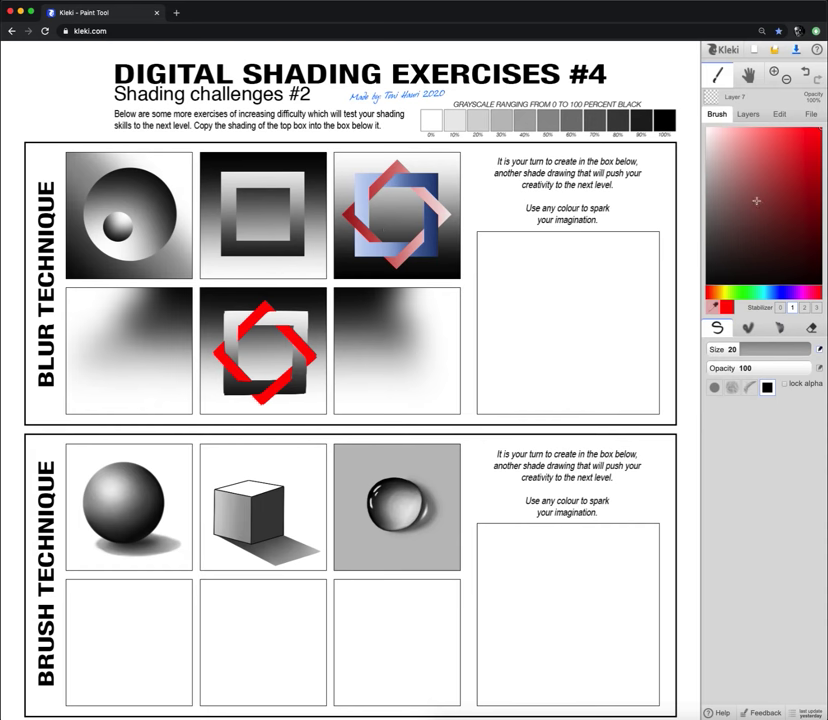
pyautogui.click(741, 165)
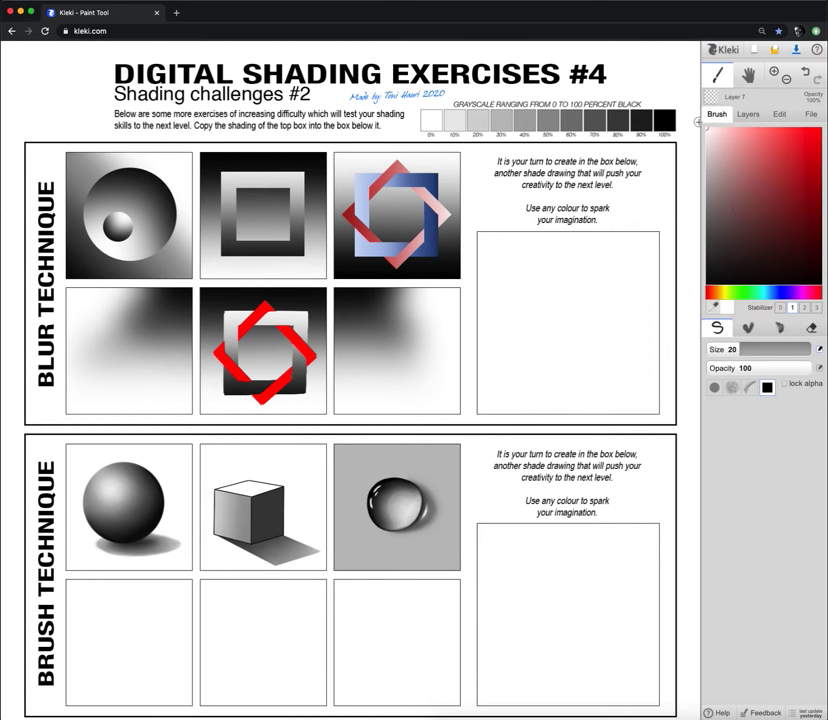
pyautogui.click(759, 349)
pyautogui.moveTo(759, 349); pyautogui.dragTo(761, 348)
pyautogui.moveTo(327, 285)
pyautogui.mouseDown()
pyautogui.moveTo(331, 392)
pyautogui.moveTo(327, 277)
pyautogui.mouseUp()
# Paint vertical bands from light pink to dark red across the middle lower box.
pyautogui.moveTo(730, 146)
pyautogui.mouseDown()
pyautogui.moveTo(732, 133)
pyautogui.moveTo(731, 140)
pyautogui.mouseUp()
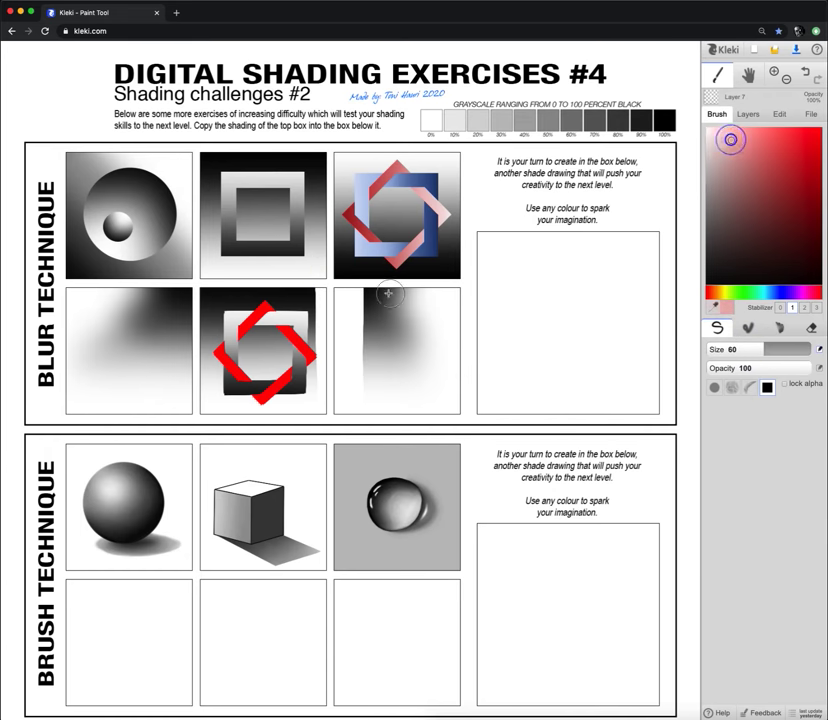
pyautogui.moveTo(309, 279)
pyautogui.mouseDown()
pyautogui.moveTo(306, 415)
pyautogui.moveTo(304, 267)
pyautogui.moveTo(298, 418)
pyautogui.mouseUp()
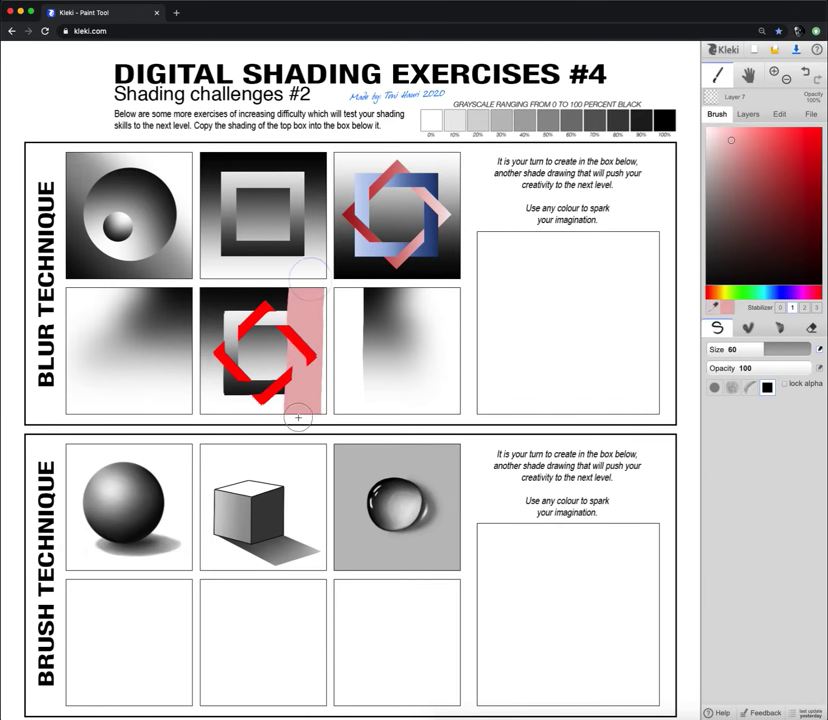
pyautogui.click(756, 145)
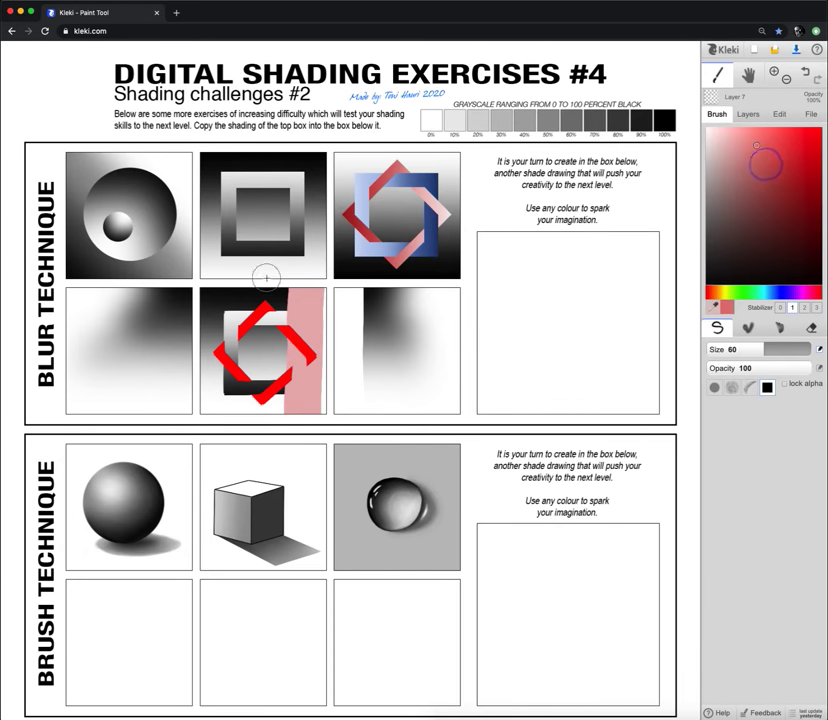
pyautogui.moveTo(268, 273); pyautogui.dragTo(277, 344)
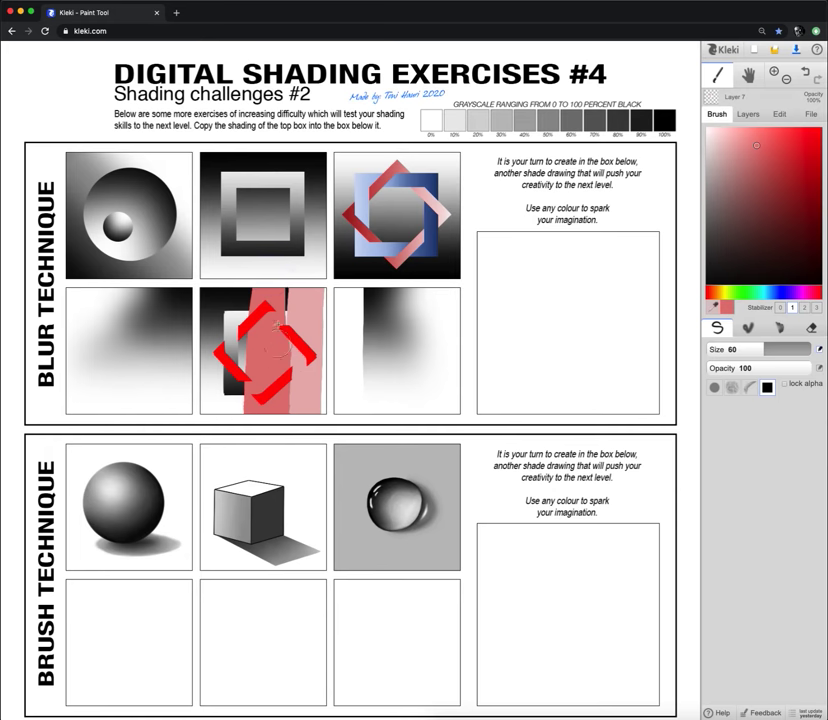
pyautogui.moveTo(756, 165); pyautogui.dragTo(768, 158)
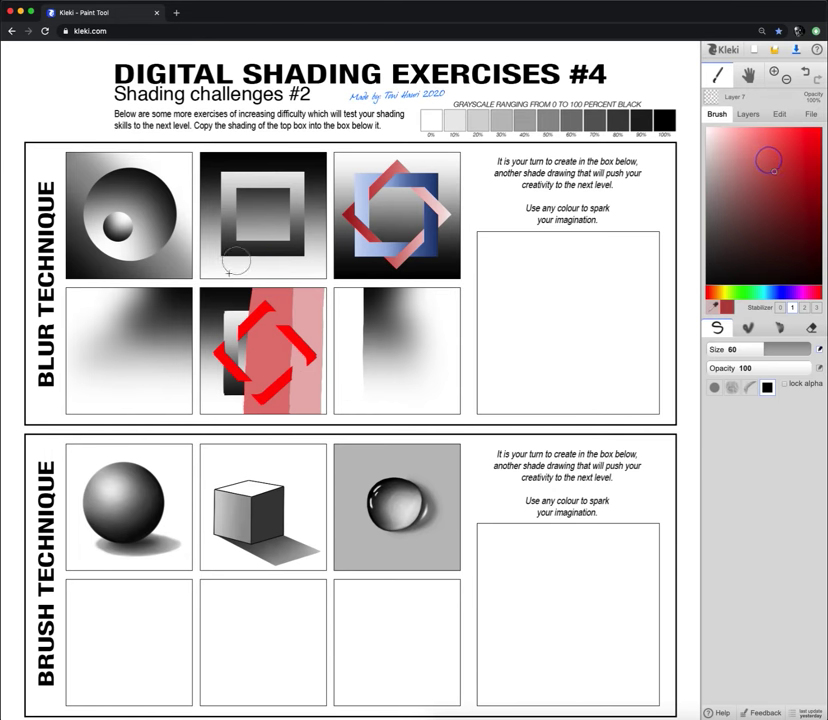
pyautogui.moveTo(231, 277); pyautogui.dragTo(232, 275)
pyautogui.moveTo(774, 172)
pyautogui.mouseDown()
pyautogui.moveTo(771, 187)
pyautogui.moveTo(787, 199)
pyautogui.mouseUp()
pyautogui.moveTo(205, 288); pyautogui.dragTo(205, 413)
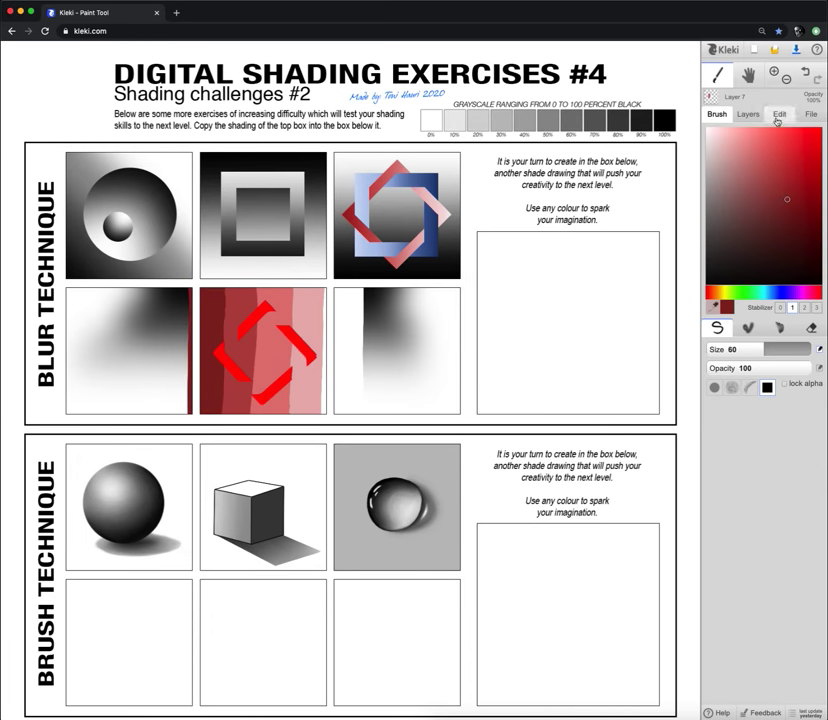
# Blur the painted red bands with a Triangle Blur of radius 61.
pyautogui.click(778, 116)
pyautogui.click(796, 231)
pyautogui.moveTo(426, 294); pyautogui.dragTo(429, 295)
pyautogui.click(427, 424)
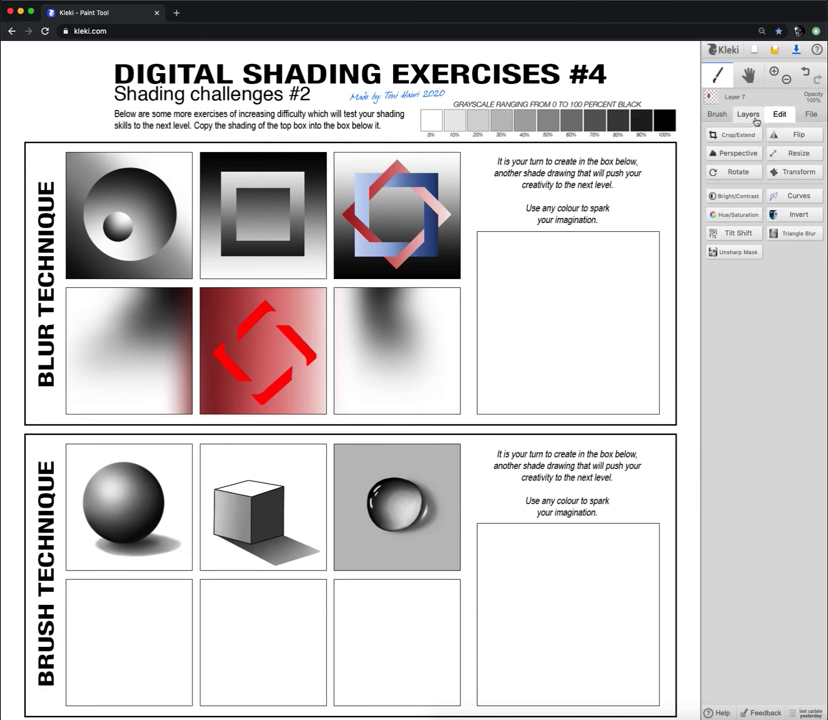
# Select Layer 6 and merge it down using destination-in mode.
pyautogui.click(752, 116)
pyautogui.click(743, 170)
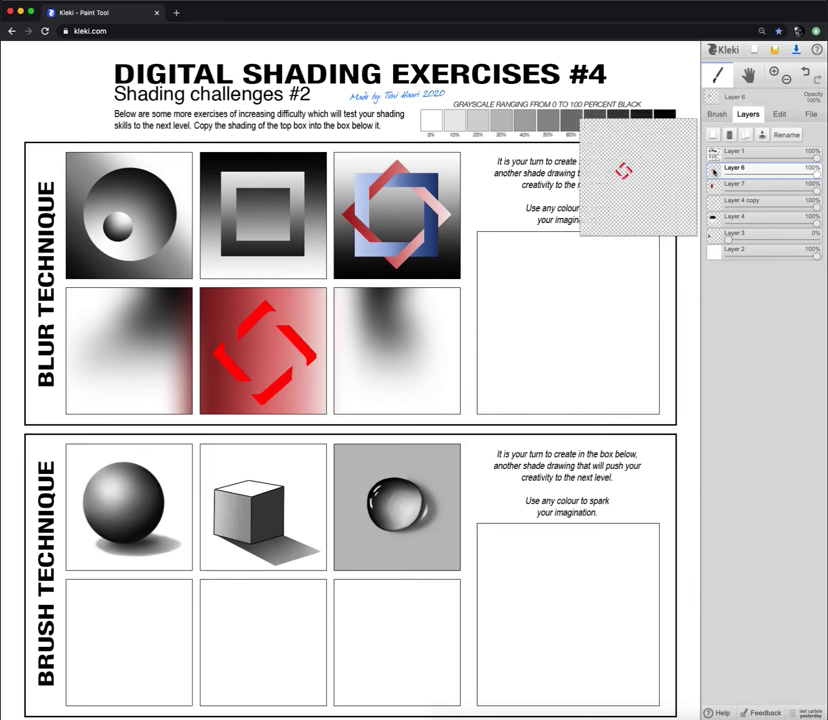
pyautogui.click(761, 137)
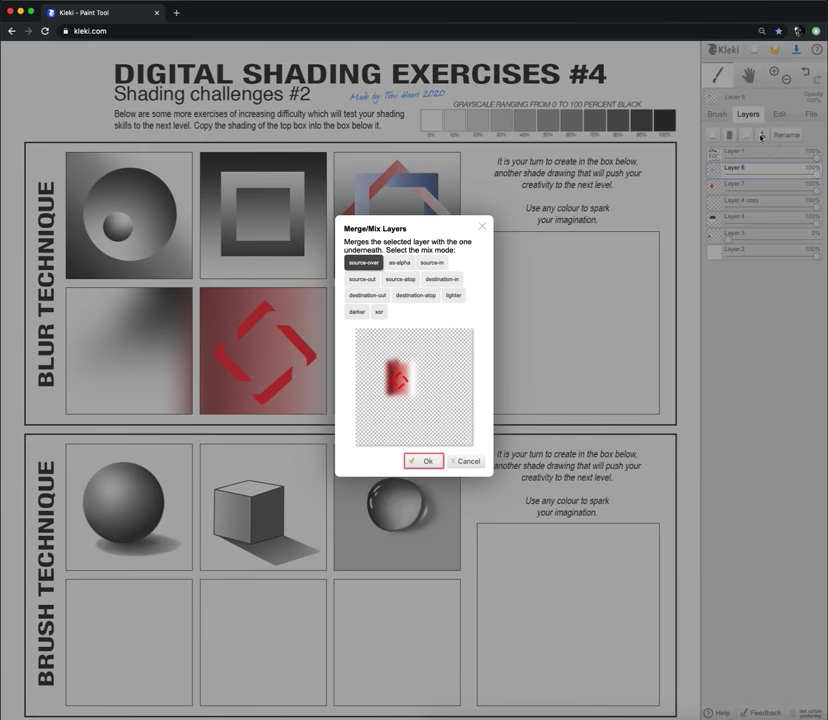
pyautogui.click(443, 283)
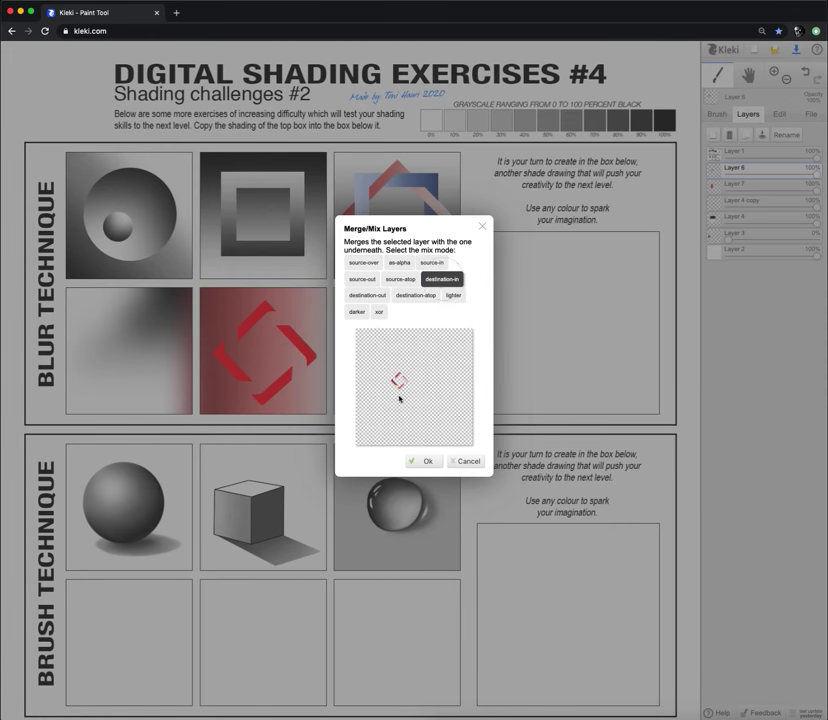
pyautogui.click(427, 463)
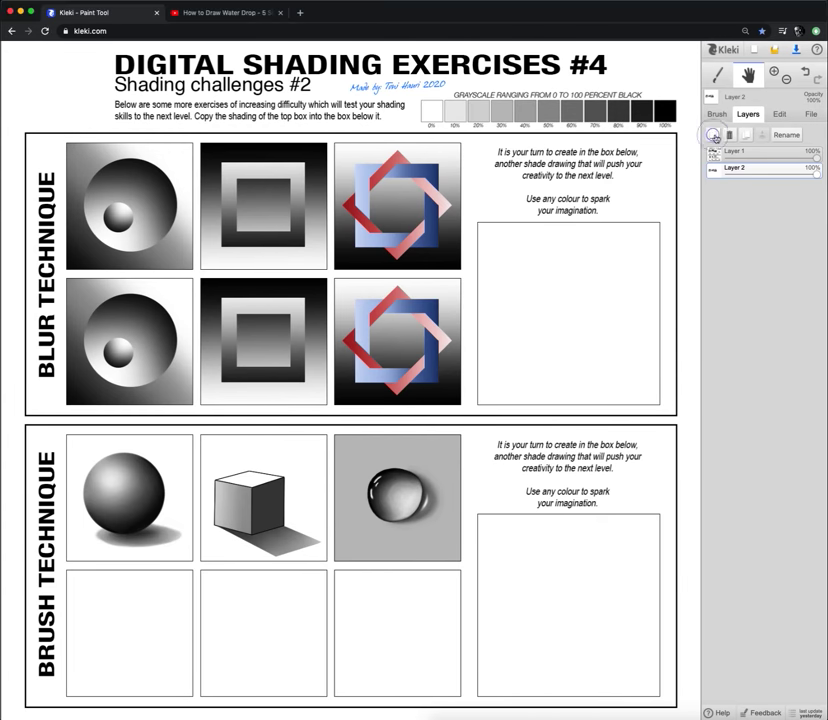
# Add two new layers, Layer 3 and Layer 4, and select the painting brush.
pyautogui.click(713, 134)
pyautogui.click(713, 134)
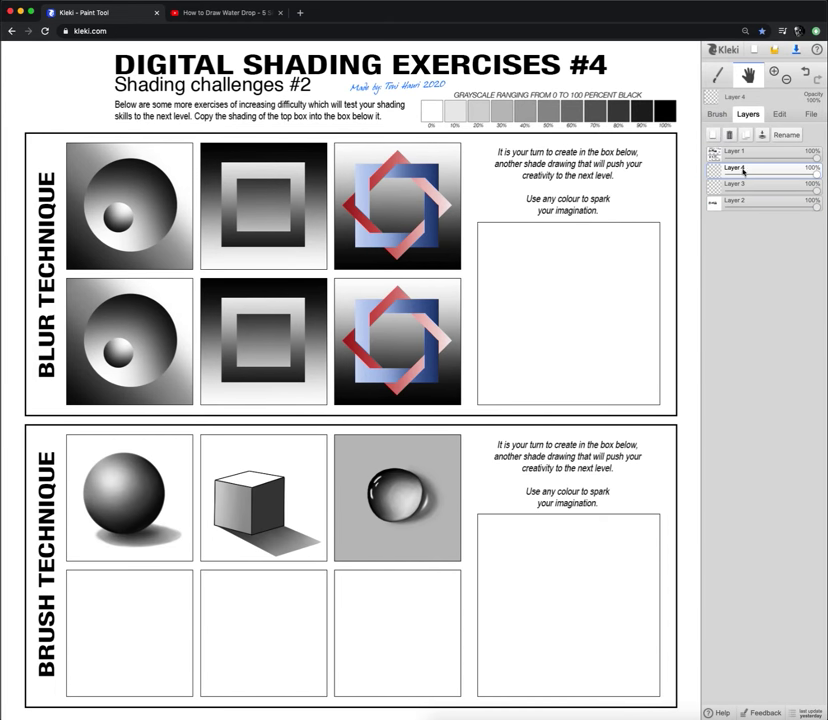
pyautogui.click(717, 114)
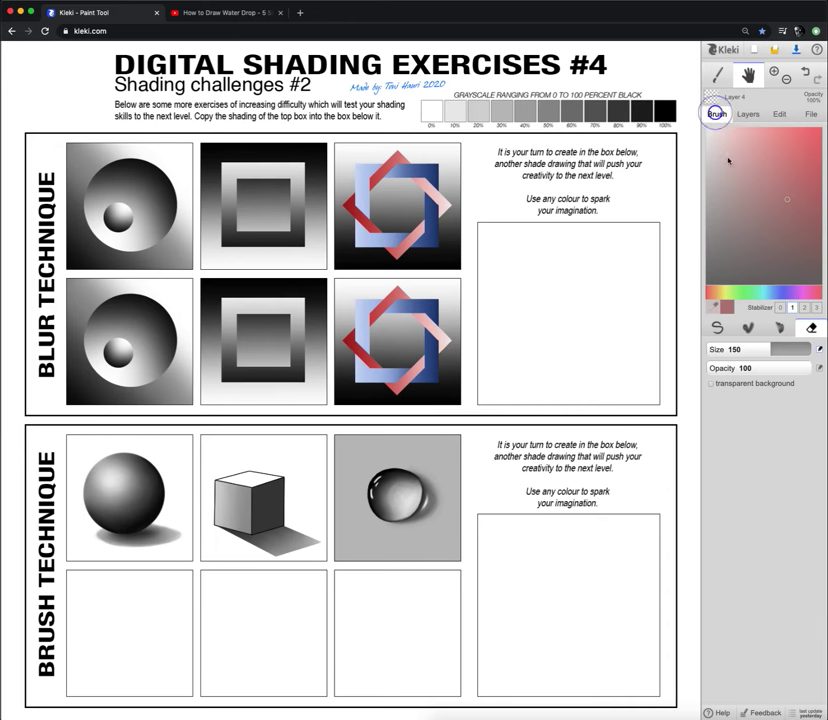
pyautogui.click(717, 75)
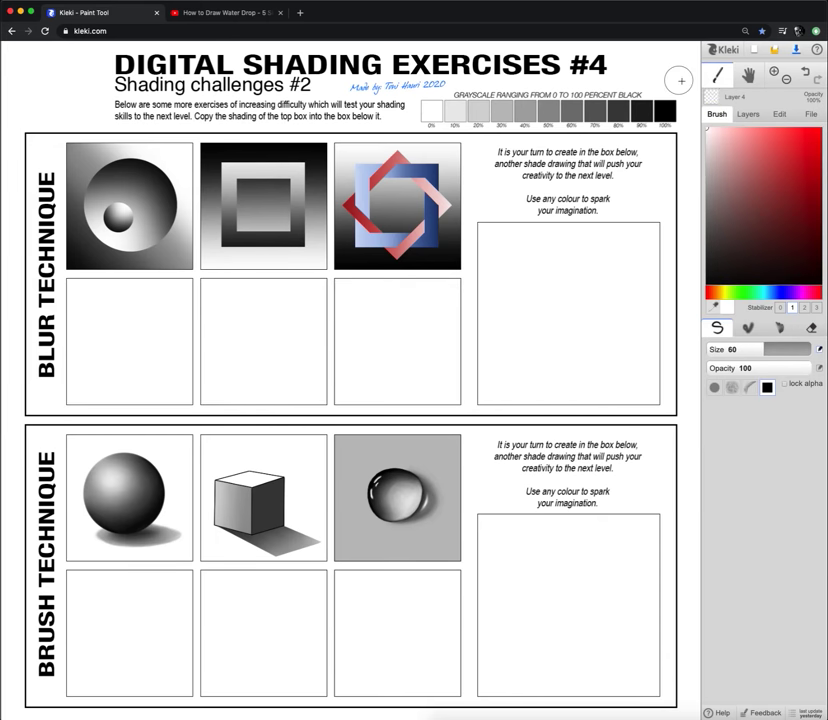
pyautogui.click(748, 116)
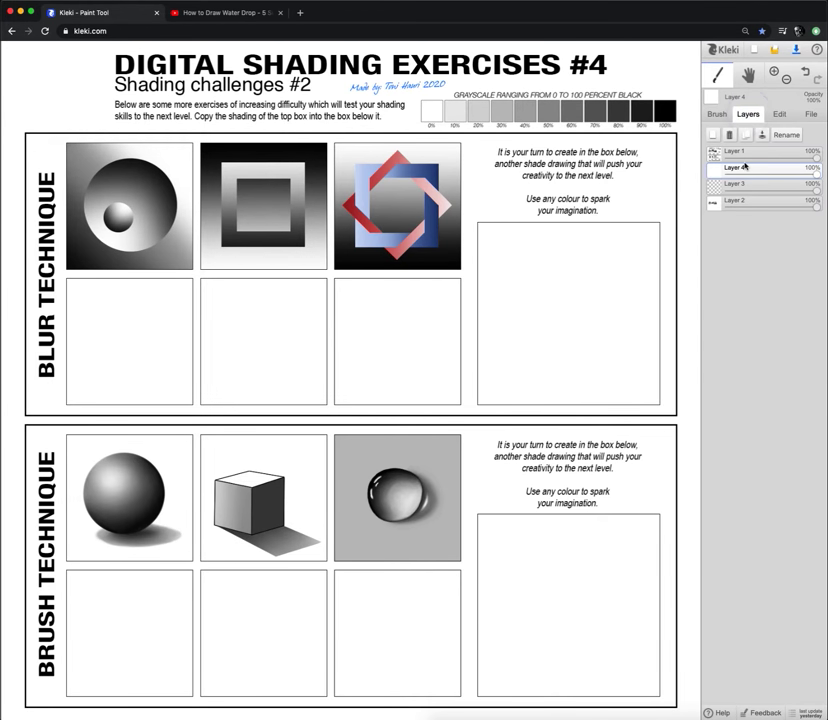
pyautogui.click(716, 115)
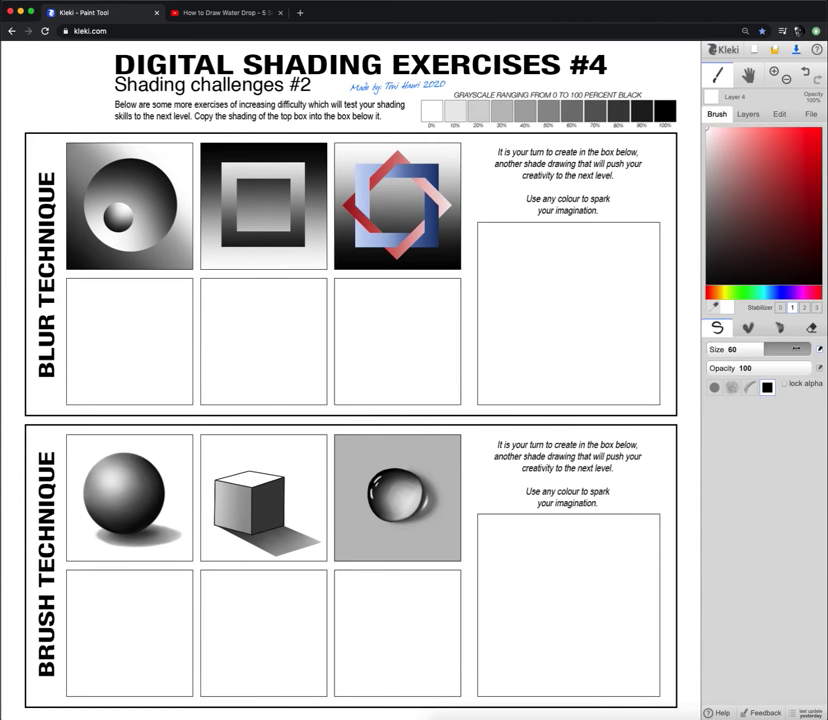
# Set up the eraser at about size 181 with erasing to a transparent background.
pyautogui.click(811, 327)
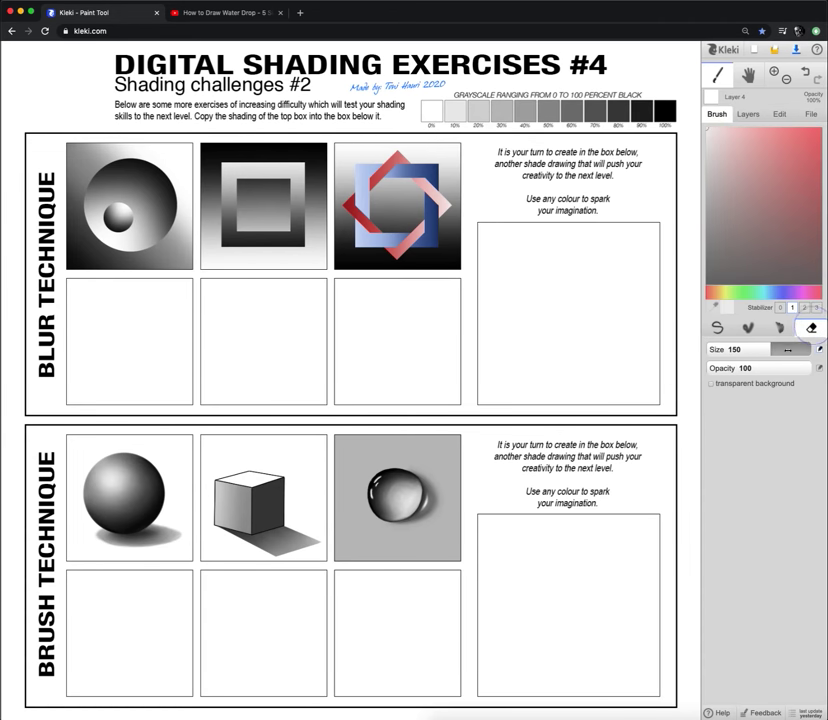
pyautogui.moveTo(768, 349); pyautogui.dragTo(775, 350)
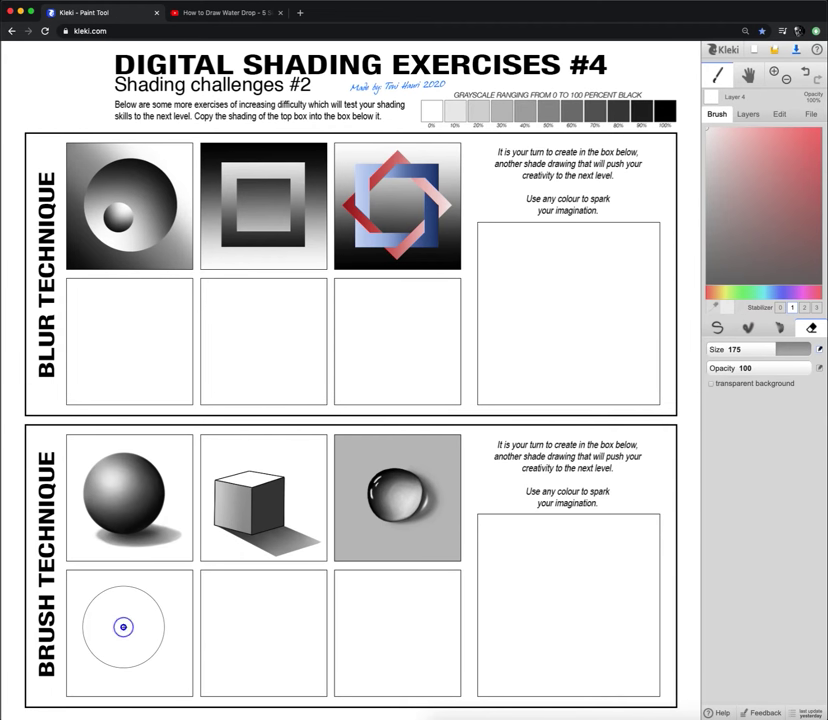
pyautogui.click(751, 117)
pyautogui.moveTo(815, 206)
pyautogui.mouseDown()
pyautogui.moveTo(719, 205)
pyautogui.moveTo(760, 206)
pyautogui.mouseUp()
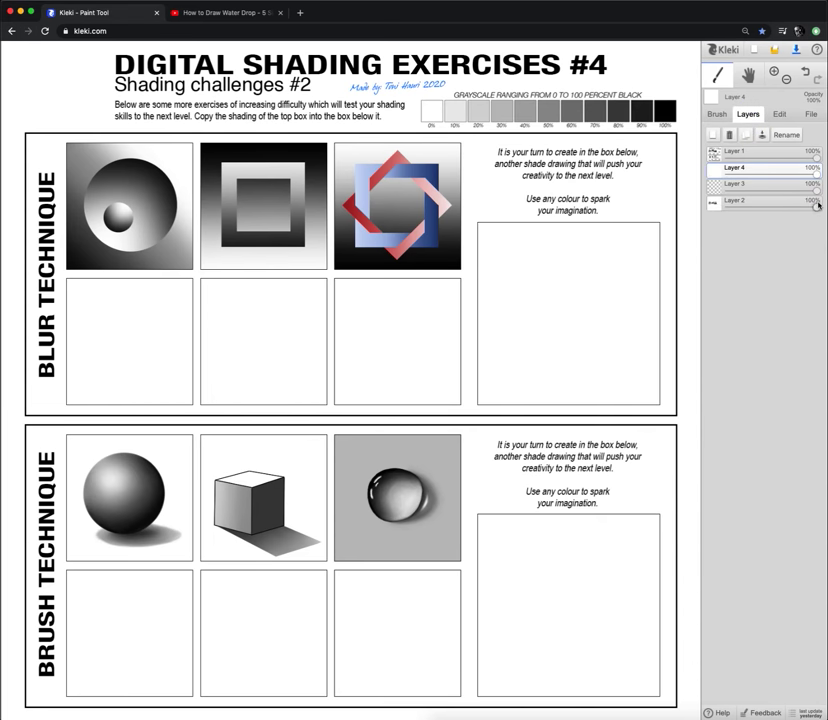
pyautogui.click(715, 113)
pyautogui.click(713, 384)
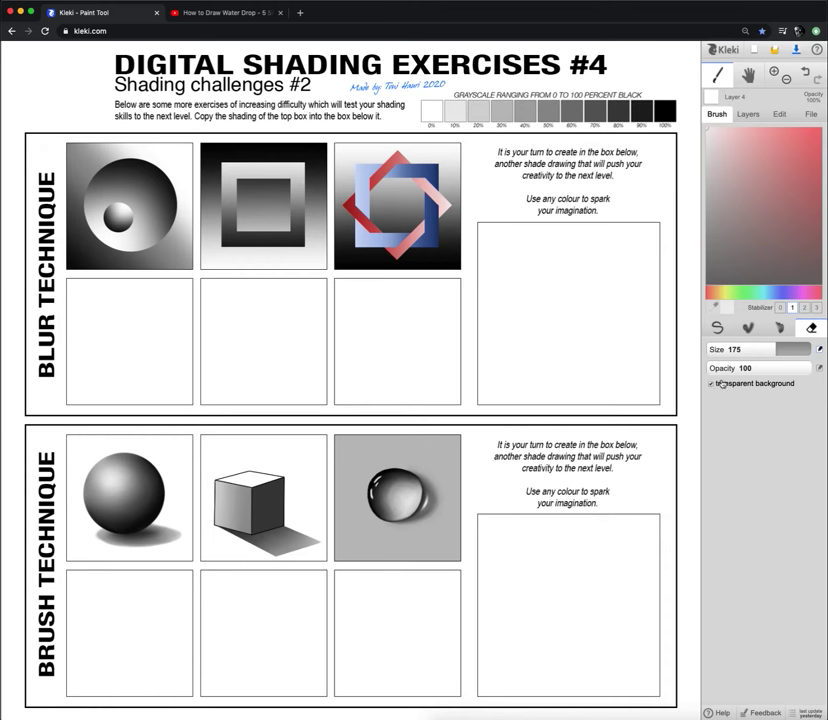
# Make Layer 3 active and pick the Blend brush (size 58, opacity 60, blending 65).
pyautogui.click(744, 116)
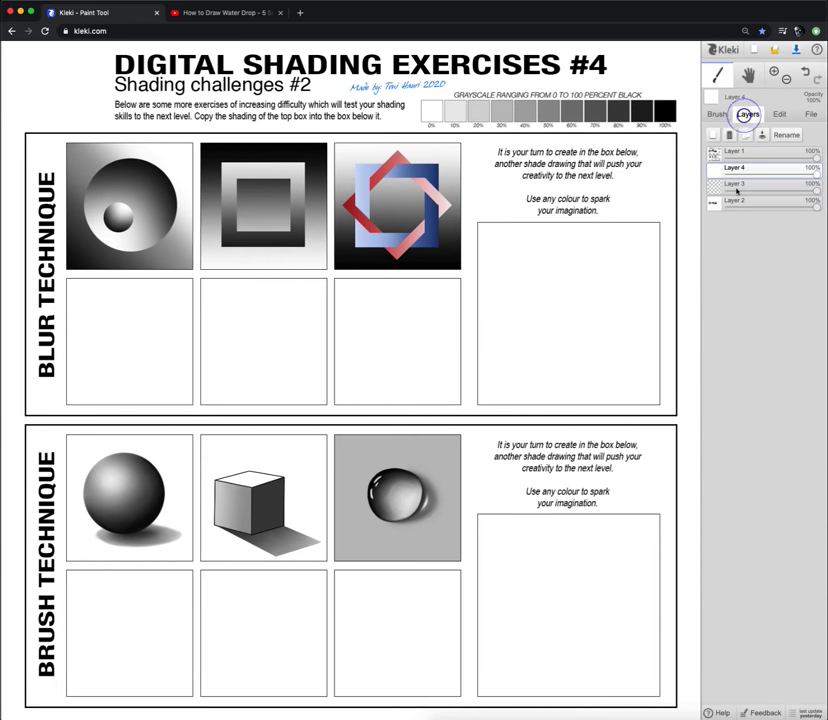
pyautogui.click(732, 186)
pyautogui.moveTo(714, 172)
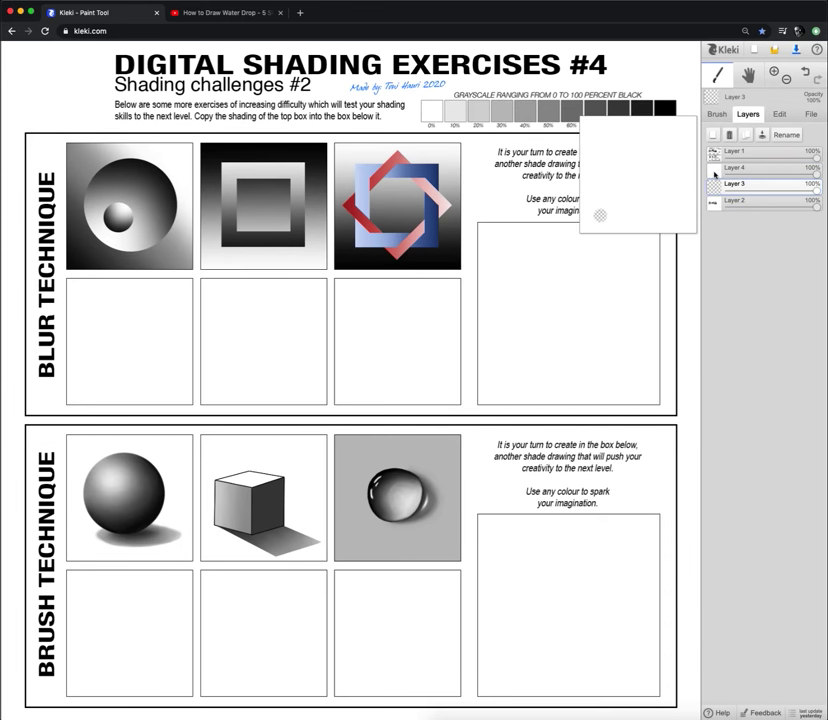
pyautogui.click(716, 115)
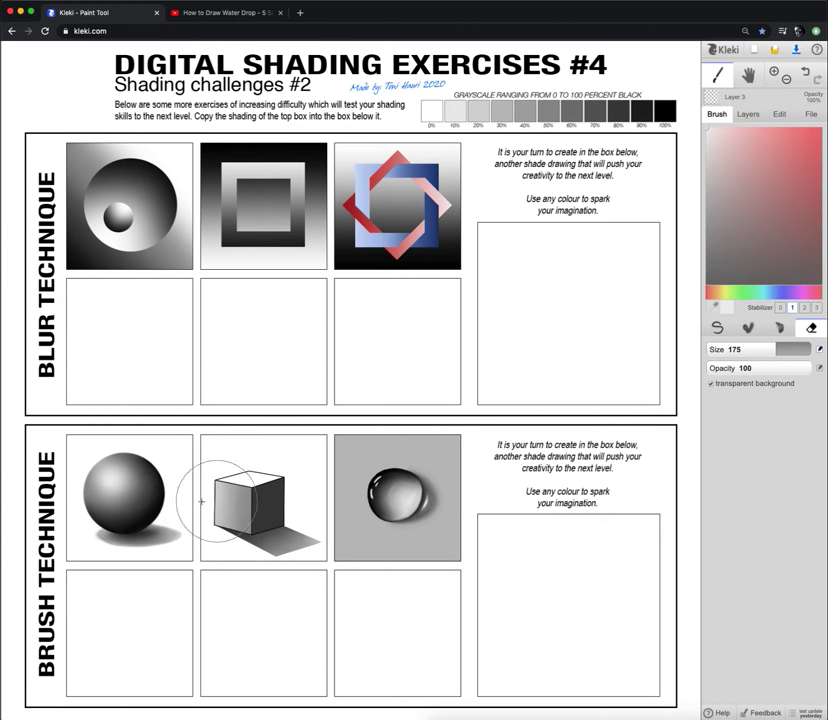
pyautogui.click(748, 328)
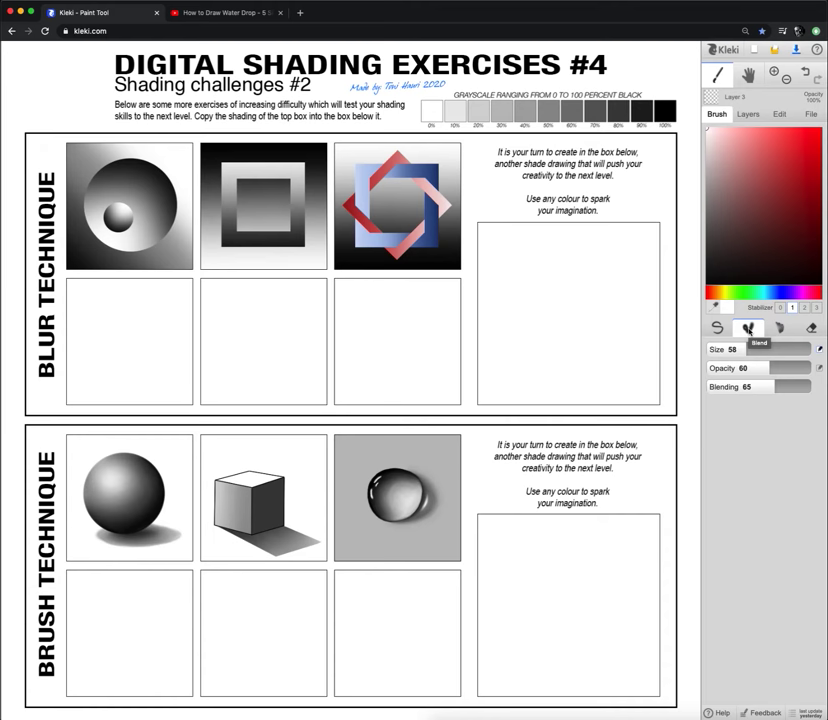
# Set the blend brush to size 30, blending 60, and paint a 100% black crescent in the lower-left box.
pyautogui.moveTo(741, 349)
pyautogui.mouseDown()
pyautogui.moveTo(733, 348)
pyautogui.moveTo(760, 369)
pyautogui.mouseUp()
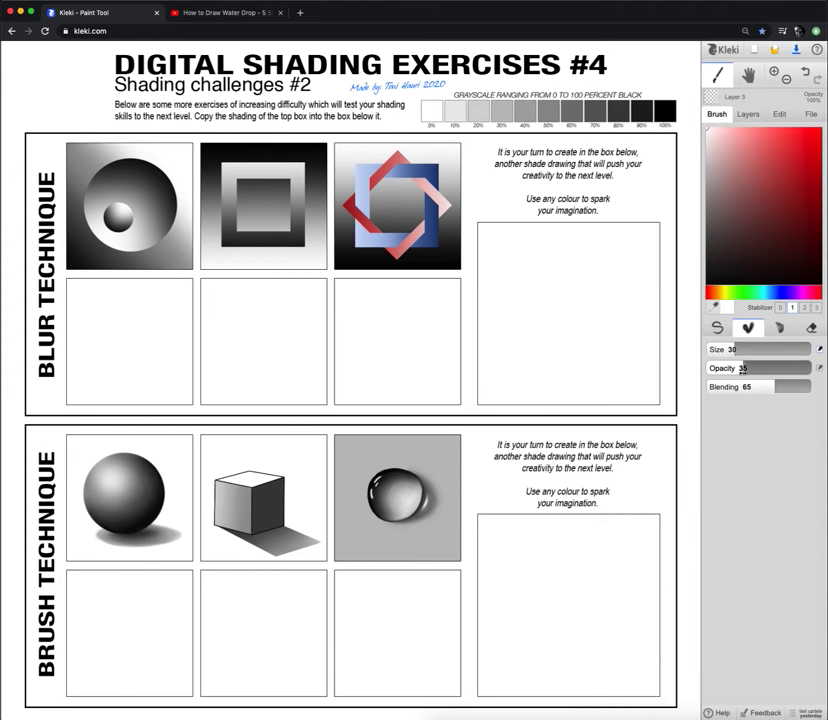
pyautogui.moveTo(769, 386); pyautogui.dragTo(768, 386)
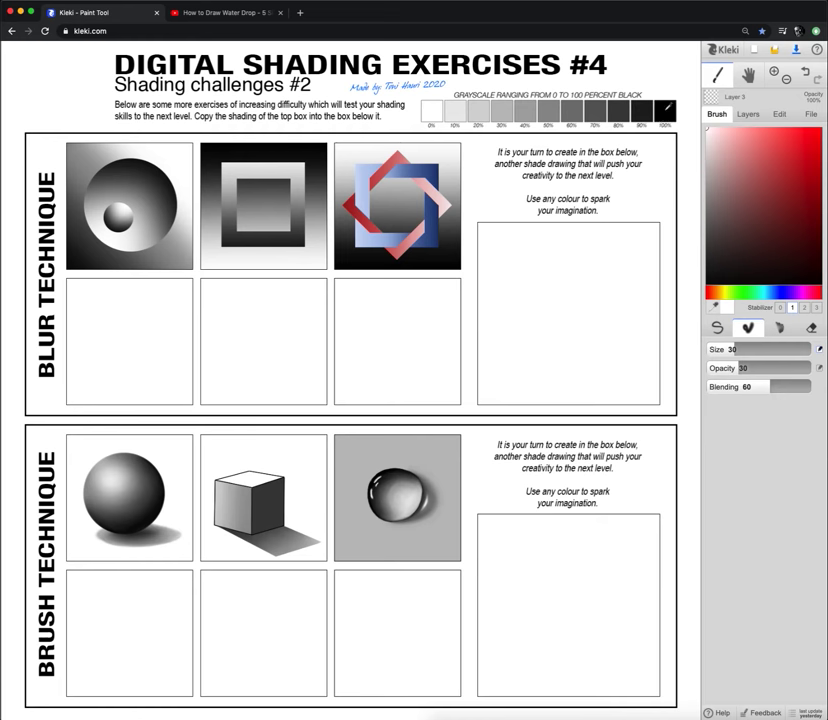
pyautogui.click(664, 110)
pyautogui.moveTo(169, 616)
pyautogui.mouseDown()
pyautogui.moveTo(156, 658)
pyautogui.moveTo(166, 601)
pyautogui.moveTo(151, 587)
pyautogui.moveTo(164, 594)
pyautogui.moveTo(148, 593)
pyautogui.moveTo(118, 670)
pyautogui.moveTo(129, 661)
pyautogui.moveTo(100, 668)
pyautogui.moveTo(115, 662)
pyautogui.moveTo(148, 590)
pyautogui.moveTo(154, 647)
pyautogui.moveTo(91, 656)
pyautogui.moveTo(148, 597)
pyautogui.mouseUp()
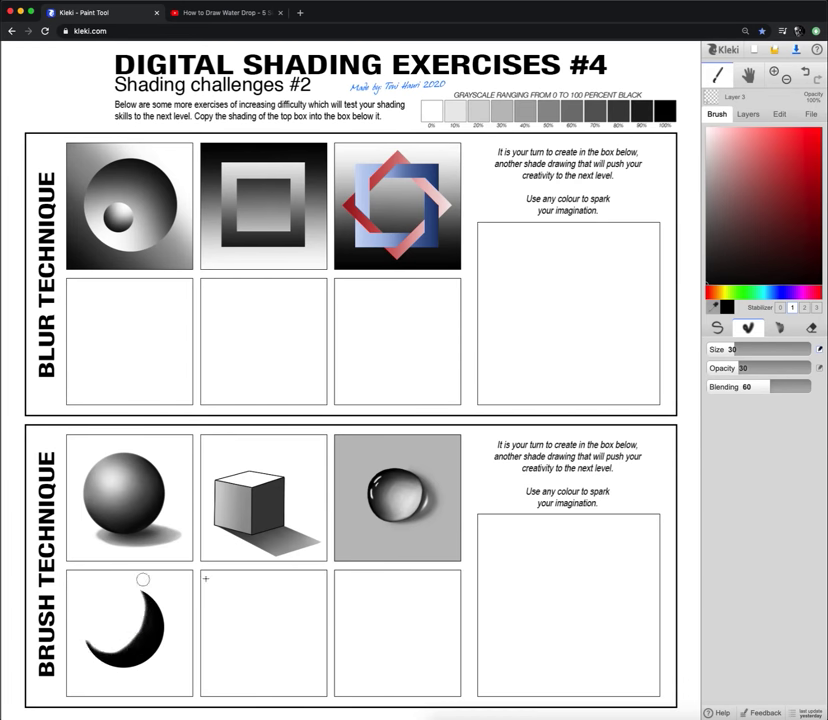
# Shade the crescent's inner curve with 80% dark grey and a 50% mid-grey band.
pyautogui.keyDown('alt'); pyautogui.click(627, 120); pyautogui.keyUp('alt')
pyautogui.moveTo(138, 591)
pyautogui.mouseDown()
pyautogui.moveTo(131, 641)
pyautogui.moveTo(88, 638)
pyautogui.moveTo(127, 647)
pyautogui.moveTo(143, 609)
pyautogui.moveTo(139, 593)
pyautogui.moveTo(130, 640)
pyautogui.mouseUp()
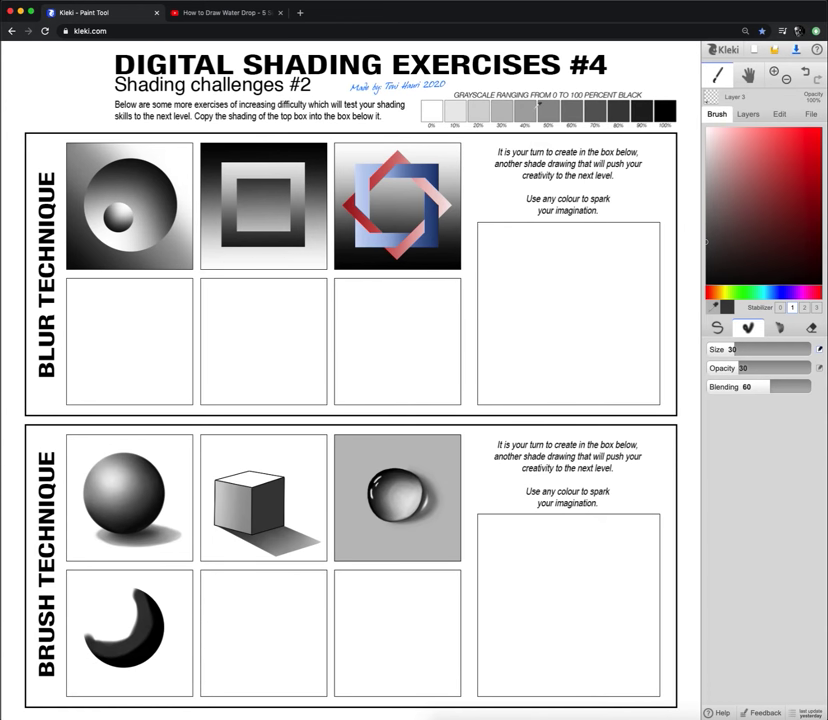
pyautogui.keyDown('alt'); pyautogui.click(550, 111); pyautogui.keyUp('alt')
pyautogui.moveTo(84, 626)
pyautogui.mouseDown()
pyautogui.moveTo(95, 636)
pyautogui.moveTo(133, 624)
pyautogui.moveTo(125, 592)
pyautogui.mouseUp()
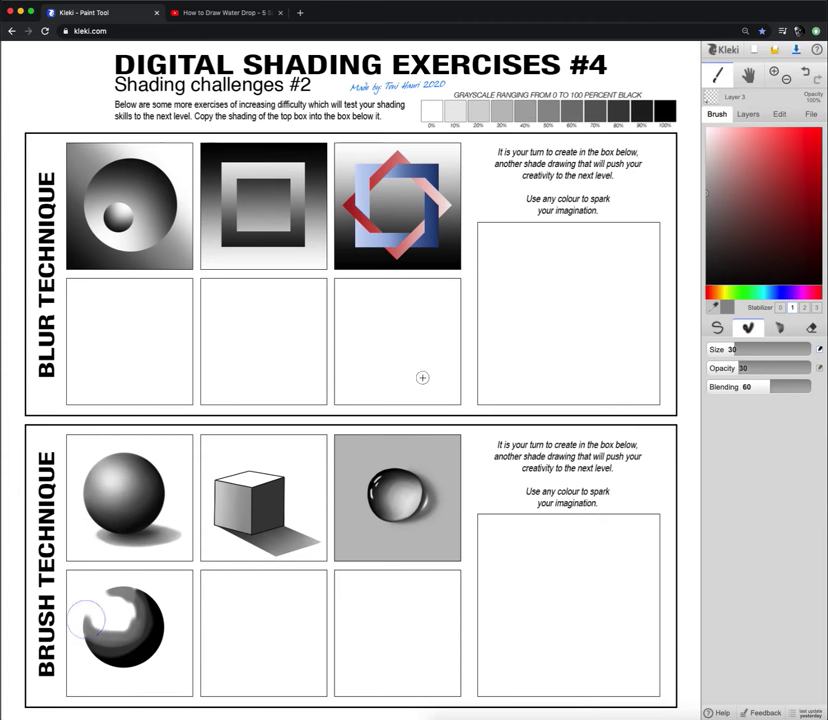
# Add 20% light grey and a 0% white highlight, then set the brush to opacity 0, blending 100.
pyautogui.keyDown('alt'); pyautogui.click(471, 112); pyautogui.keyUp('alt')
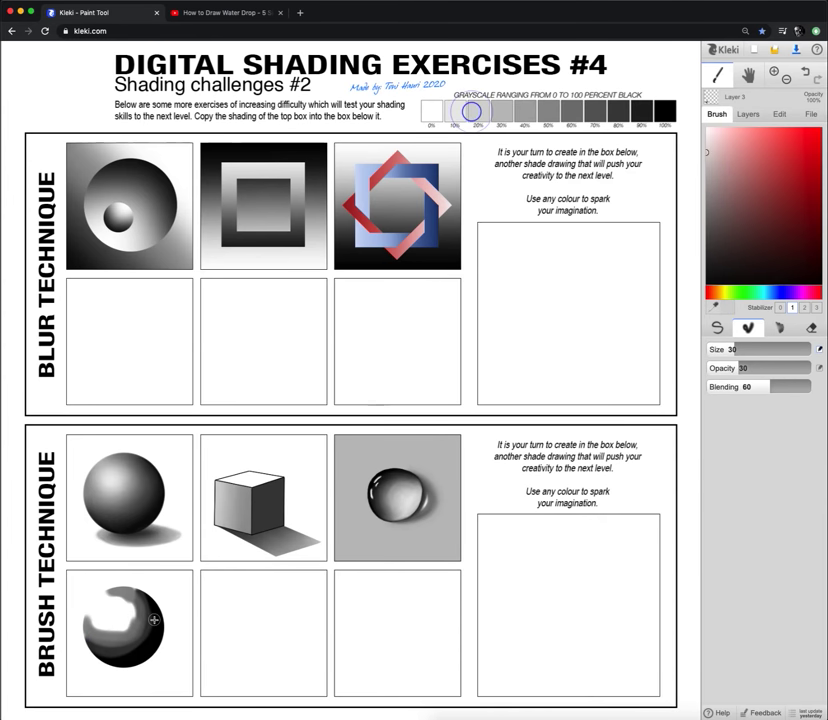
pyautogui.moveTo(107, 599)
pyautogui.mouseDown()
pyautogui.moveTo(113, 632)
pyautogui.moveTo(108, 618)
pyautogui.mouseUp()
pyautogui.keyDown('alt'); pyautogui.click(431, 114); pyautogui.keyUp('alt')
pyautogui.moveTo(113, 617); pyautogui.dragTo(118, 614)
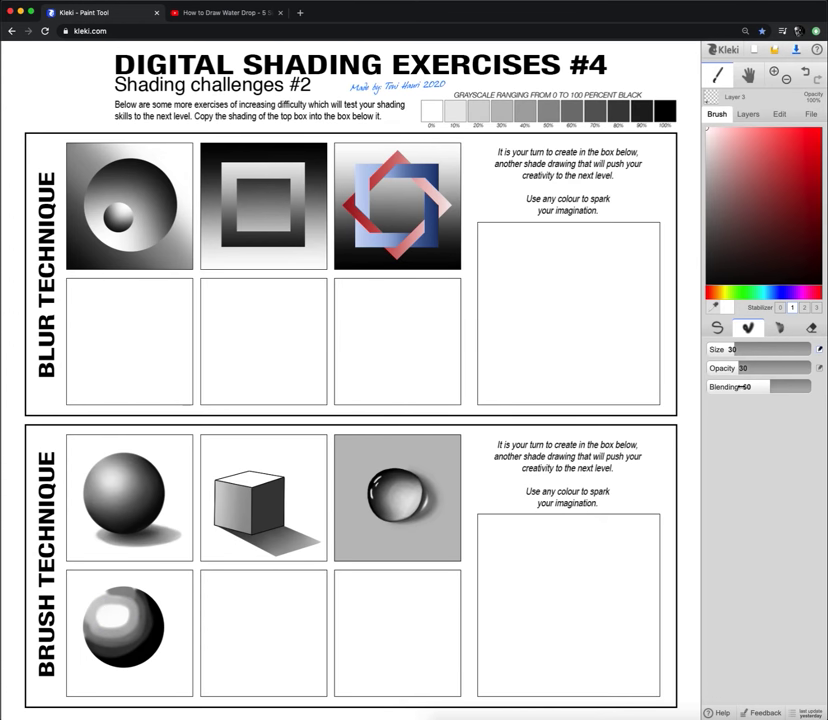
pyautogui.moveTo(737, 367)
pyautogui.mouseDown()
pyautogui.moveTo(702, 374)
pyautogui.moveTo(761, 385)
pyautogui.mouseUp()
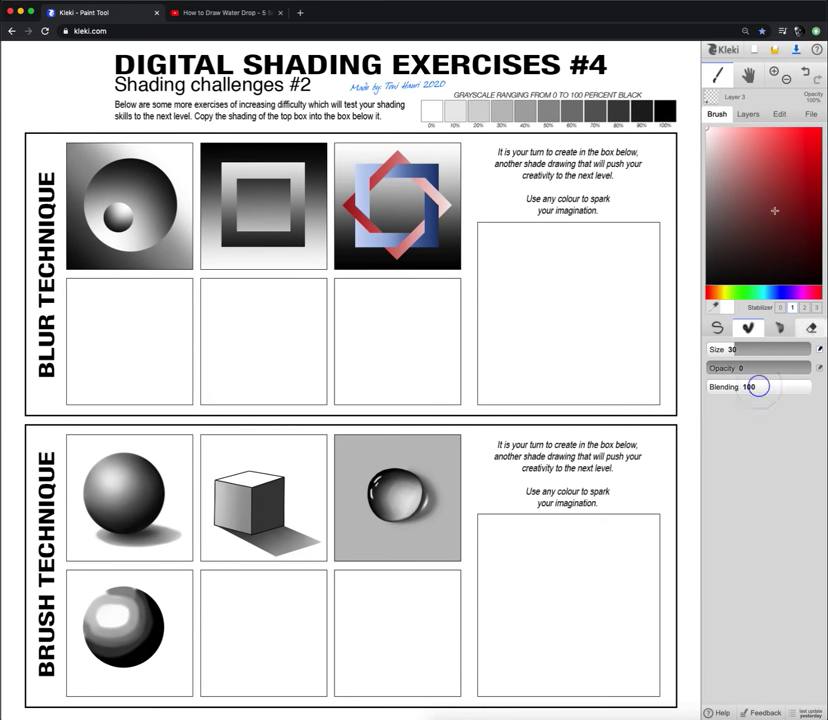
# At 200% zoom, smear the new sphere's highlight and upper-right shading with the blend brush.
pyautogui.click(772, 68)
pyautogui.click(772, 68)
pyautogui.click(750, 75)
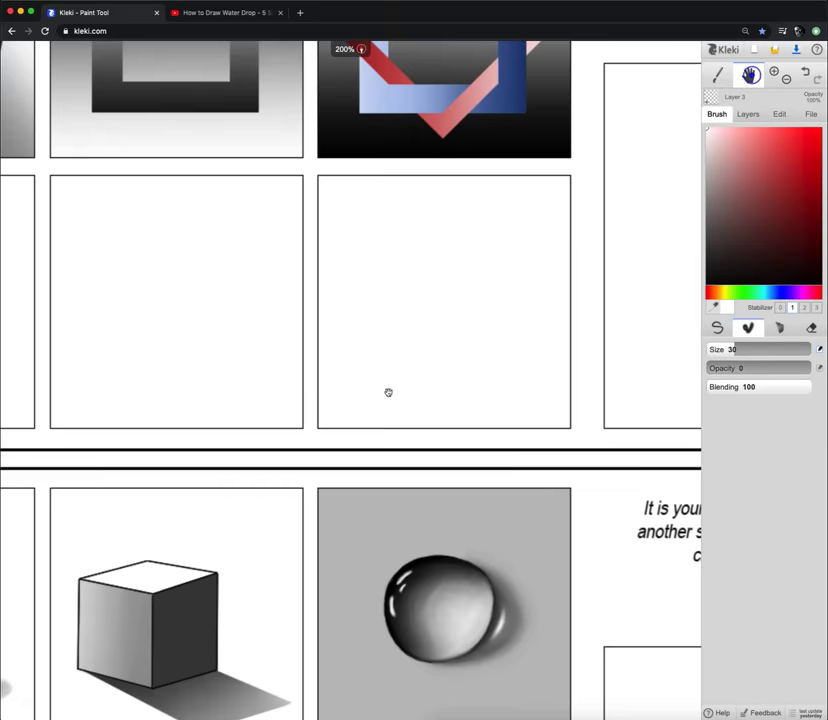
pyautogui.moveTo(388, 392); pyautogui.dragTo(566, 137)
pyautogui.moveTo(331, 369)
pyautogui.mouseDown()
pyautogui.moveTo(390, 286)
pyautogui.moveTo(560, 179)
pyautogui.mouseUp()
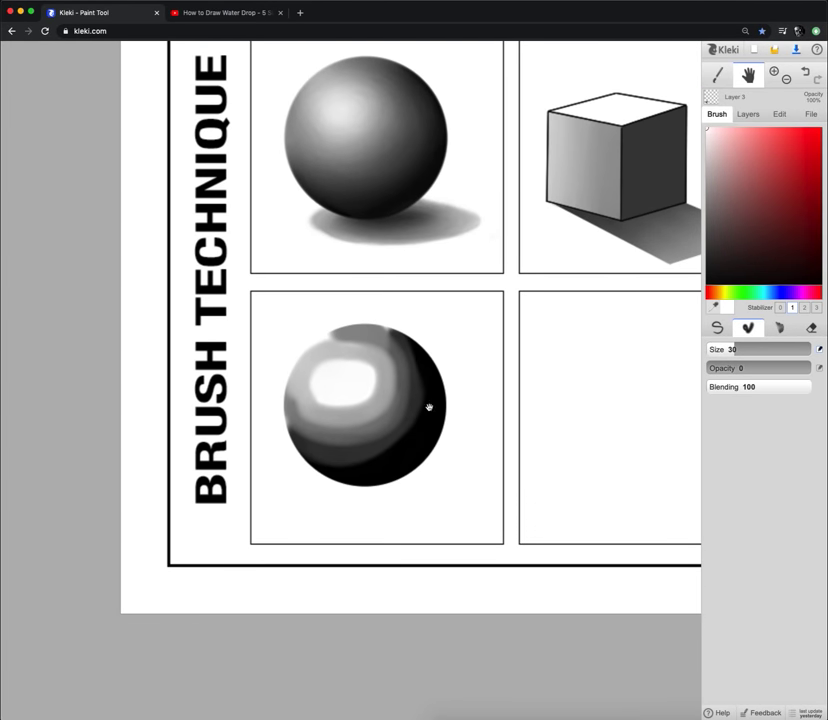
pyautogui.click(717, 74)
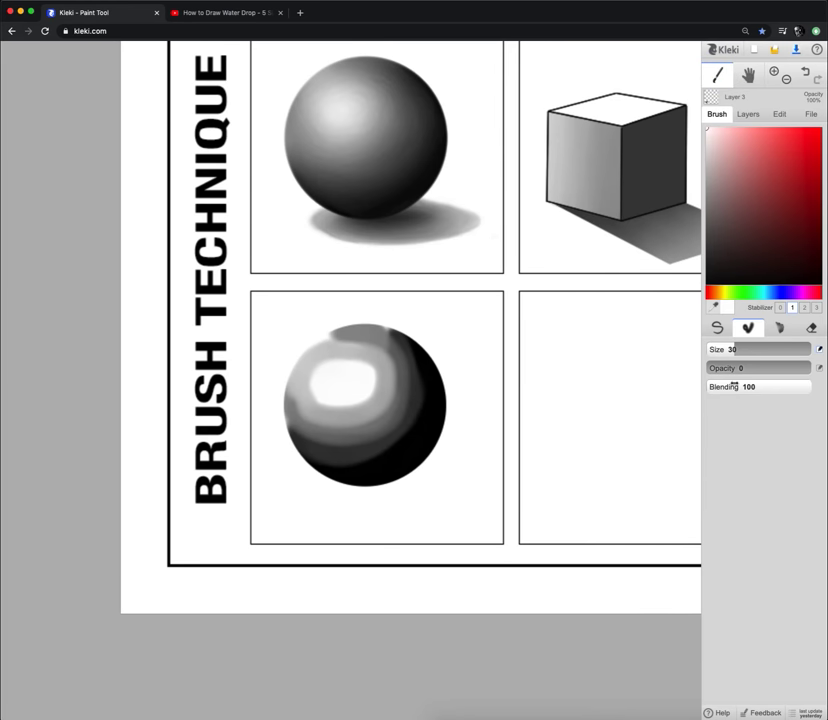
pyautogui.moveTo(351, 370)
pyautogui.mouseDown()
pyautogui.moveTo(317, 382)
pyautogui.moveTo(357, 393)
pyautogui.moveTo(351, 369)
pyautogui.moveTo(363, 391)
pyautogui.moveTo(362, 367)
pyautogui.moveTo(366, 377)
pyautogui.moveTo(318, 394)
pyautogui.moveTo(355, 389)
pyautogui.moveTo(338, 404)
pyautogui.moveTo(331, 365)
pyautogui.moveTo(354, 373)
pyautogui.moveTo(348, 354)
pyautogui.moveTo(372, 359)
pyautogui.moveTo(343, 410)
pyautogui.moveTo(368, 379)
pyautogui.moveTo(292, 405)
pyautogui.moveTo(338, 393)
pyautogui.moveTo(313, 384)
pyautogui.moveTo(316, 397)
pyautogui.moveTo(314, 382)
pyautogui.moveTo(336, 337)
pyautogui.moveTo(366, 341)
pyautogui.moveTo(381, 327)
pyautogui.moveTo(408, 339)
pyautogui.moveTo(420, 364)
pyautogui.moveTo(417, 407)
pyautogui.moveTo(419, 399)
pyautogui.moveTo(332, 470)
pyautogui.moveTo(306, 454)
pyautogui.moveTo(393, 434)
pyautogui.moveTo(295, 414)
pyautogui.moveTo(351, 447)
pyautogui.moveTo(300, 391)
pyautogui.moveTo(303, 425)
pyautogui.moveTo(287, 404)
pyautogui.moveTo(355, 455)
pyautogui.moveTo(295, 435)
pyautogui.moveTo(384, 450)
pyautogui.moveTo(375, 467)
pyautogui.moveTo(420, 384)
pyautogui.mouseUp()
pyautogui.moveTo(375, 331)
pyautogui.mouseDown()
pyautogui.moveTo(425, 373)
pyautogui.moveTo(423, 405)
pyautogui.moveTo(402, 392)
pyautogui.moveTo(381, 440)
pyautogui.moveTo(425, 432)
pyautogui.moveTo(340, 430)
pyautogui.moveTo(369, 428)
pyautogui.moveTo(383, 410)
pyautogui.moveTo(360, 381)
pyautogui.moveTo(355, 338)
pyautogui.moveTo(372, 390)
pyautogui.moveTo(355, 355)
pyautogui.moveTo(410, 370)
pyautogui.moveTo(404, 398)
pyautogui.moveTo(408, 375)
pyautogui.moveTo(368, 455)
pyautogui.moveTo(421, 387)
pyautogui.moveTo(401, 380)
pyautogui.moveTo(340, 386)
pyautogui.moveTo(430, 382)
pyautogui.mouseUp()
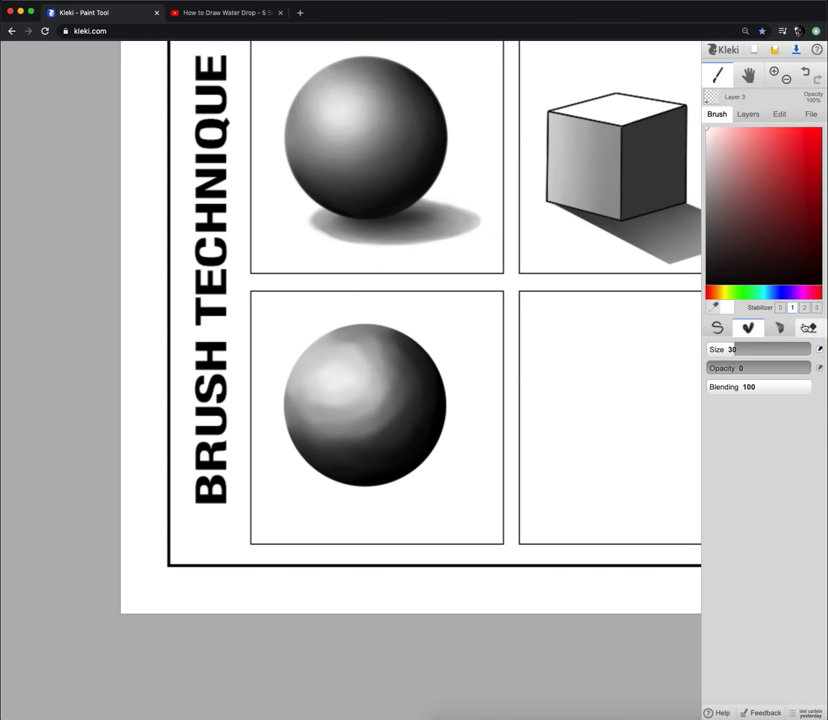
# Blend the sphere's upper-left highlight and lower-left shading, varying brush size between 8 and 71.
pyautogui.moveTo(748, 366)
pyautogui.mouseDown()
pyautogui.moveTo(781, 367)
pyautogui.moveTo(746, 387)
pyautogui.mouseUp()
pyautogui.click(747, 188)
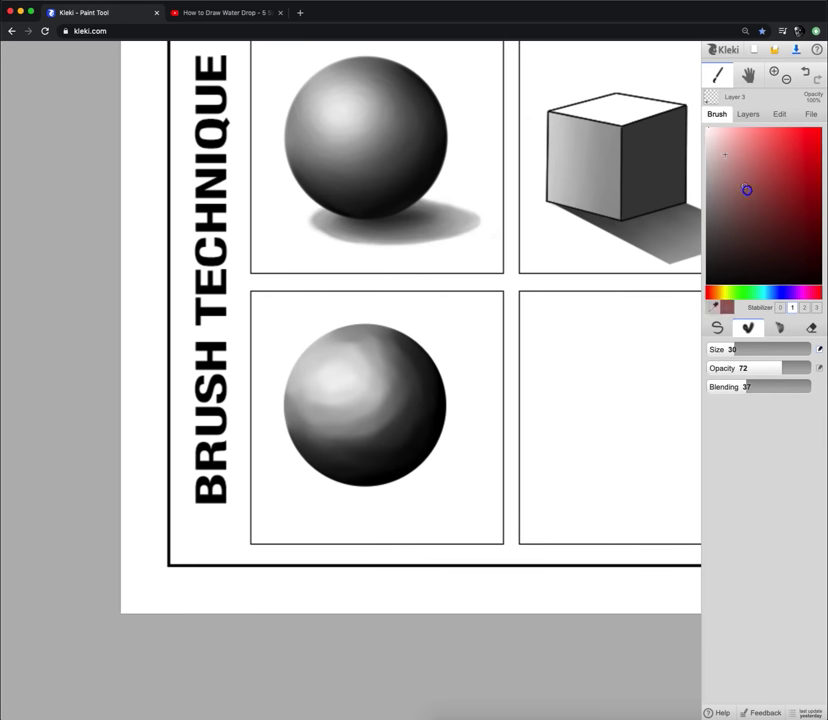
pyautogui.moveTo(329, 378); pyautogui.dragTo(356, 384)
pyautogui.moveTo(748, 371)
pyautogui.mouseDown()
pyautogui.moveTo(764, 370)
pyautogui.moveTo(732, 386)
pyautogui.mouseUp()
pyautogui.moveTo(333, 373)
pyautogui.mouseDown()
pyautogui.moveTo(369, 367)
pyautogui.moveTo(348, 356)
pyautogui.moveTo(371, 367)
pyautogui.moveTo(325, 351)
pyautogui.moveTo(360, 354)
pyautogui.moveTo(356, 392)
pyautogui.moveTo(368, 395)
pyautogui.moveTo(378, 370)
pyautogui.moveTo(316, 411)
pyautogui.moveTo(327, 413)
pyautogui.moveTo(354, 364)
pyautogui.moveTo(354, 401)
pyautogui.moveTo(341, 416)
pyautogui.moveTo(358, 405)
pyautogui.moveTo(314, 417)
pyautogui.moveTo(400, 408)
pyautogui.moveTo(351, 405)
pyautogui.mouseUp()
pyautogui.moveTo(735, 348); pyautogui.dragTo(728, 348)
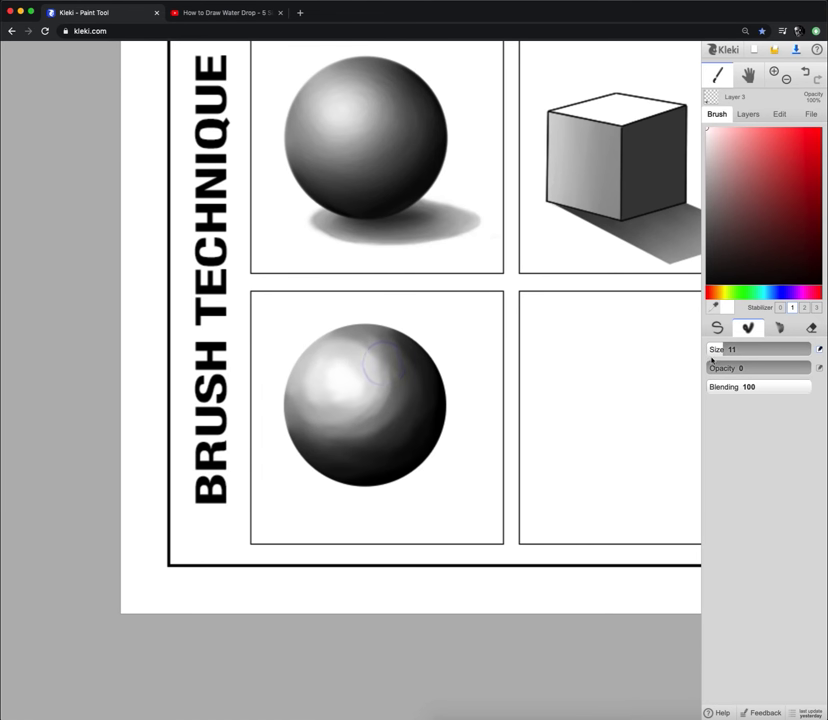
pyautogui.moveTo(717, 348); pyautogui.dragTo(720, 348)
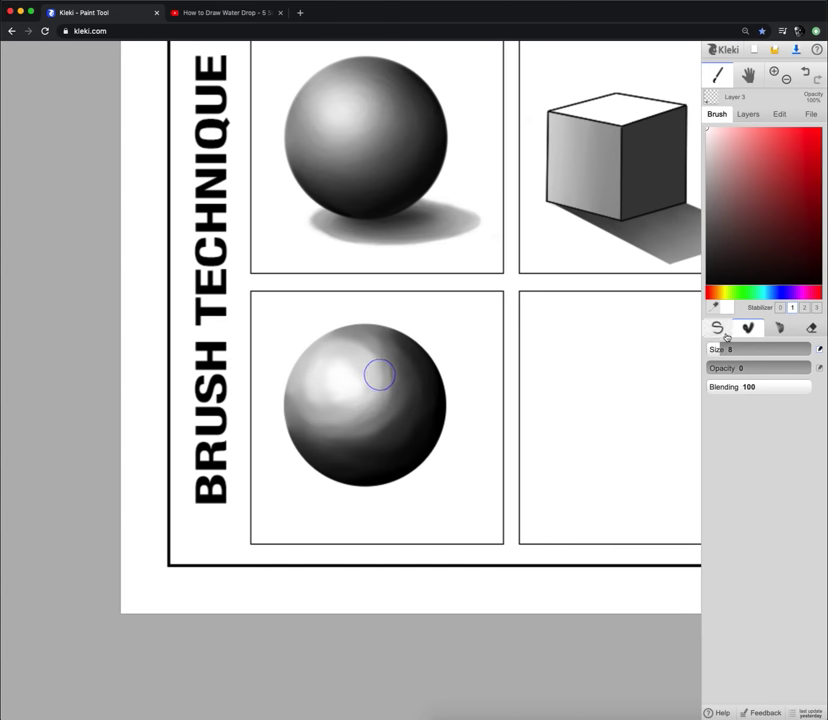
pyautogui.moveTo(732, 349); pyautogui.dragTo(750, 349)
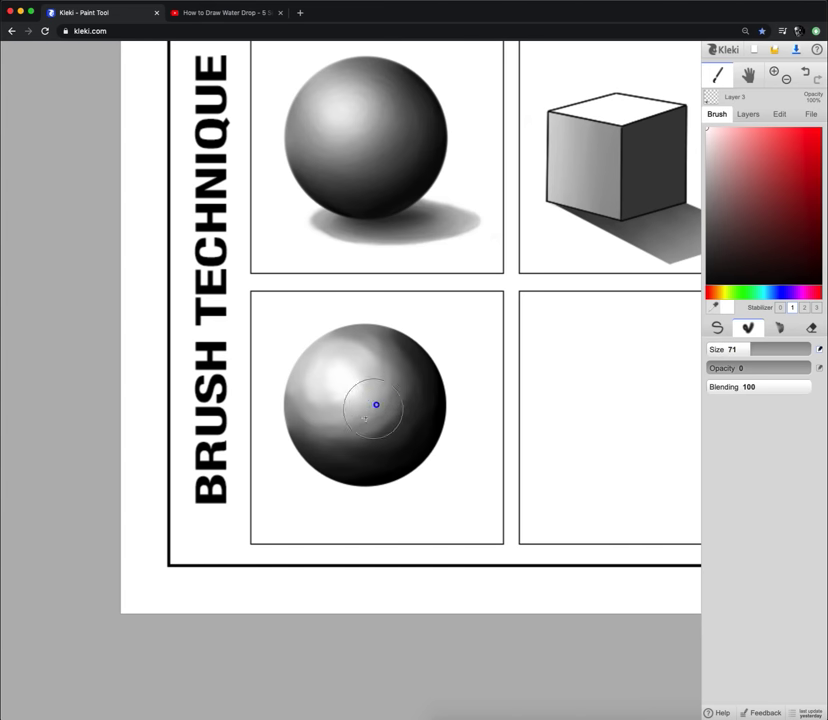
pyautogui.moveTo(359, 428); pyautogui.dragTo(388, 421)
pyautogui.moveTo(752, 350); pyautogui.dragTo(735, 348)
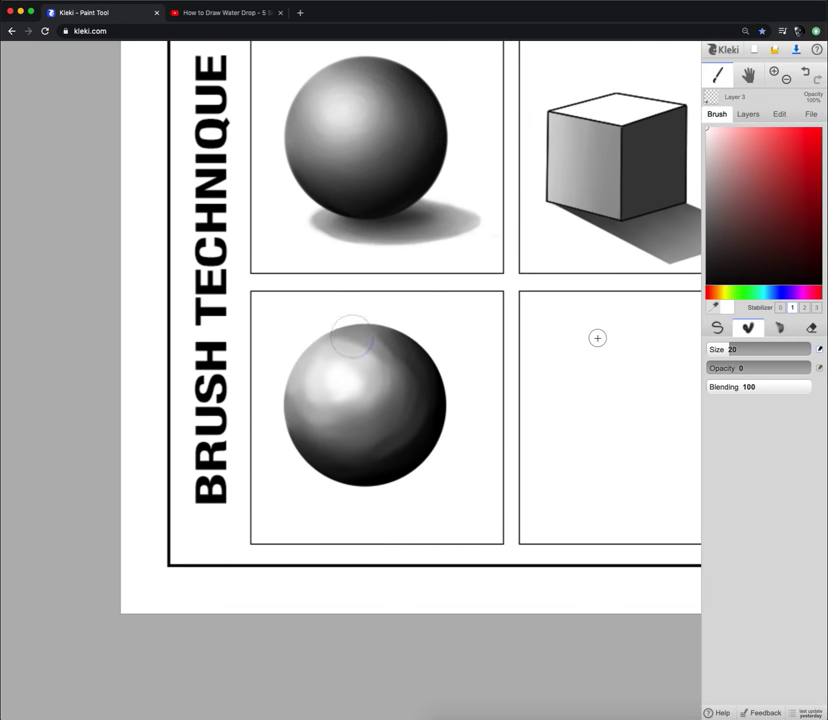
# Select Layer 4 in the layer list and open the Merge/Mix Layers dialog.
pyautogui.click(751, 115)
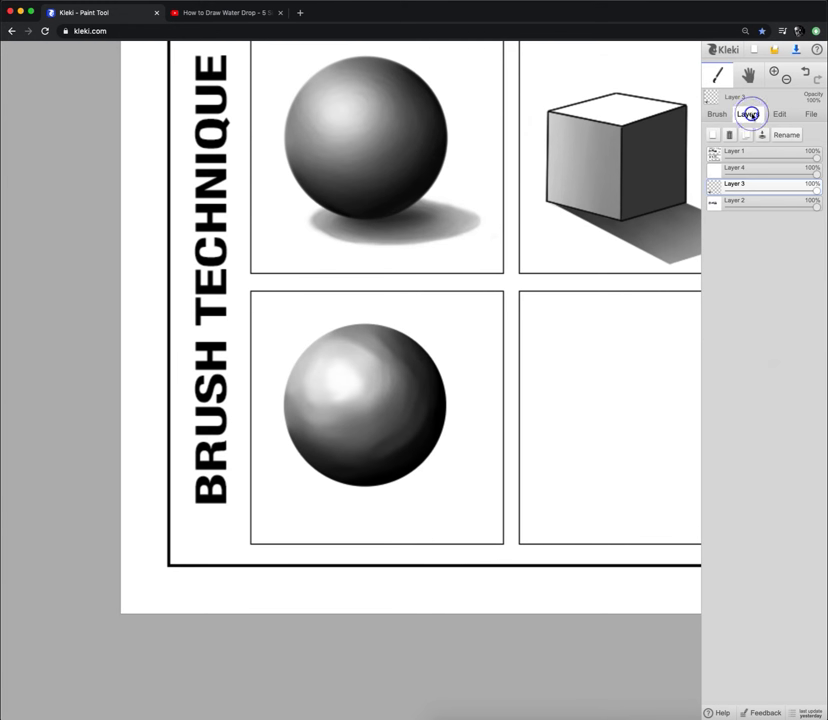
pyautogui.click(746, 167)
pyautogui.moveTo(718, 172)
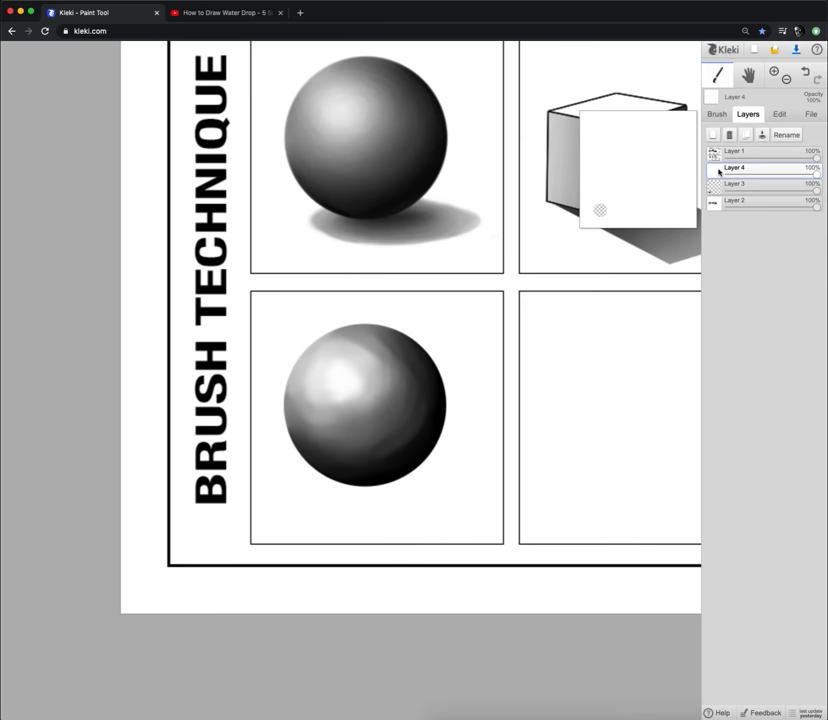
pyautogui.click(761, 136)
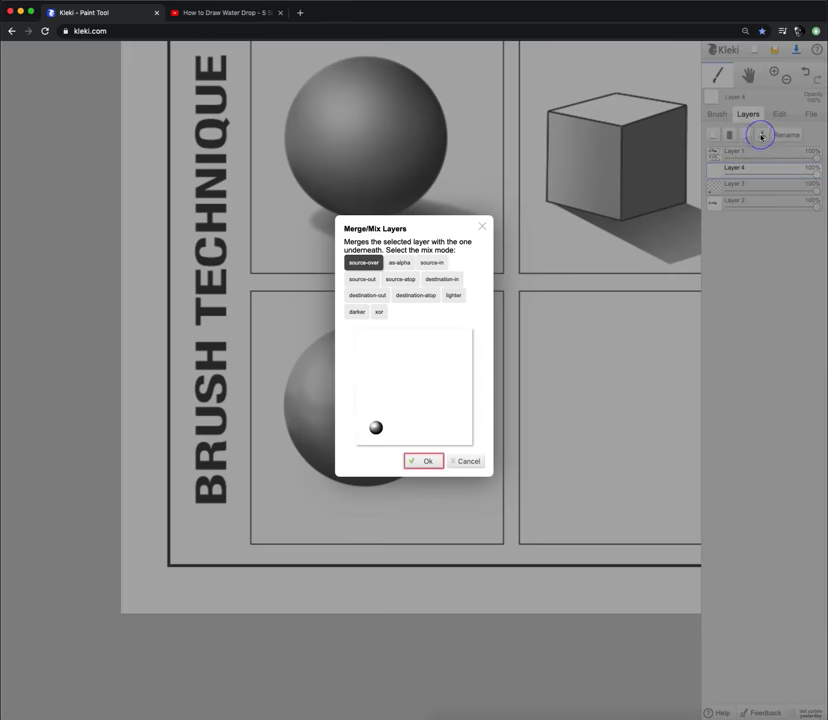
# Merge Layer 4 down with the destination-out mix, then add a fresh empty Layer 4.
pyautogui.click(372, 296)
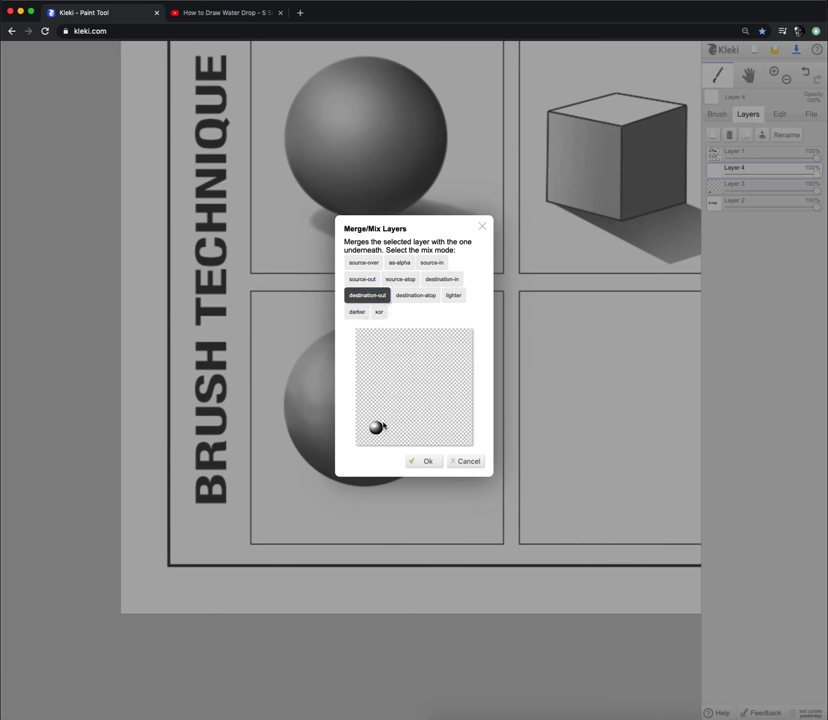
pyautogui.click(427, 462)
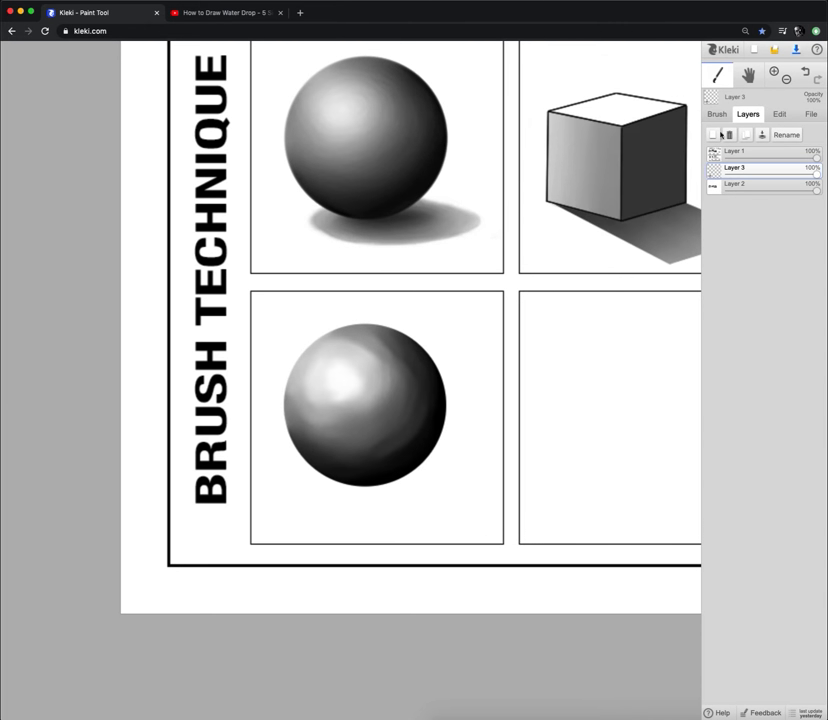
pyautogui.click(713, 136)
# Move the new layer below Layer 3 and set the brush to opacity 30, blending 66, larger size.
pyautogui.moveTo(732, 168); pyautogui.dragTo(737, 186)
pyautogui.click(718, 114)
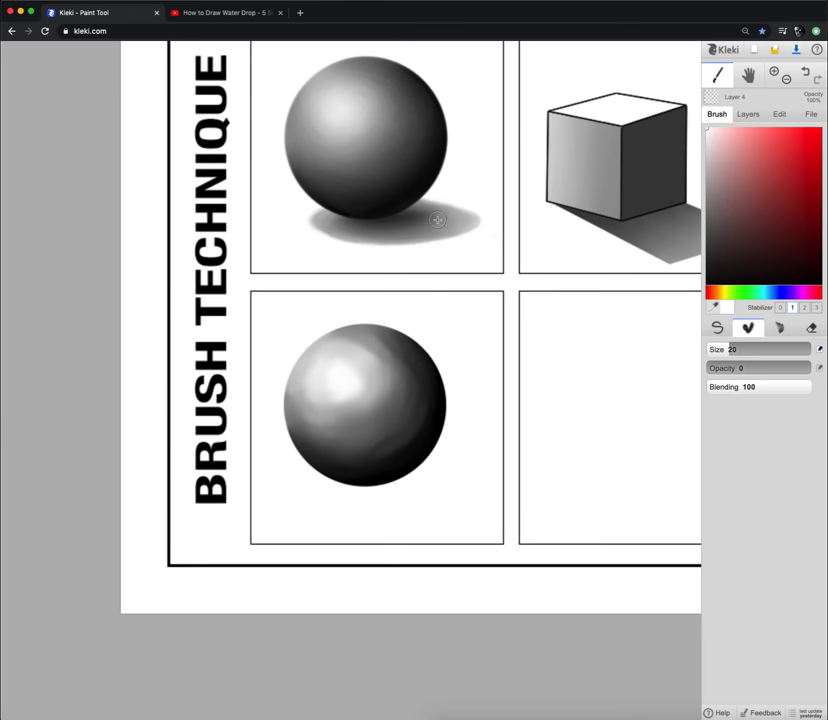
pyautogui.moveTo(728, 349)
pyautogui.mouseDown()
pyautogui.moveTo(739, 347)
pyautogui.moveTo(734, 353)
pyautogui.mouseUp()
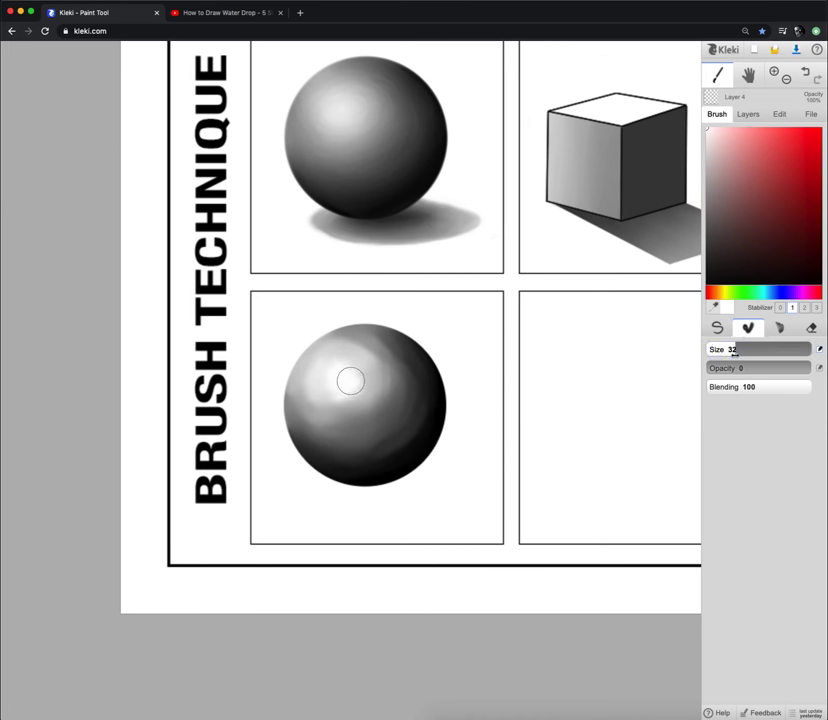
pyautogui.click(740, 368)
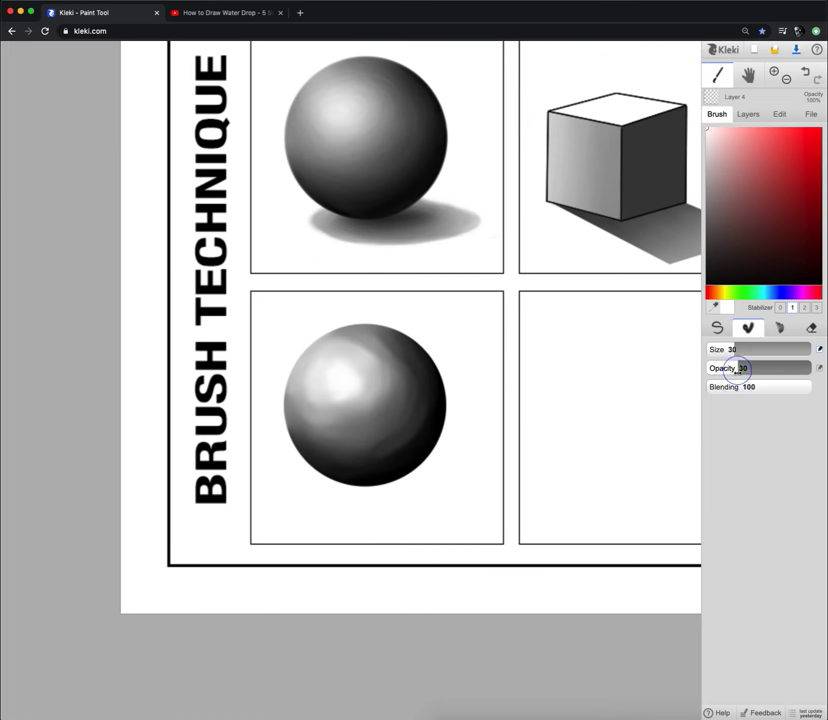
pyautogui.moveTo(748, 387); pyautogui.dragTo(776, 389)
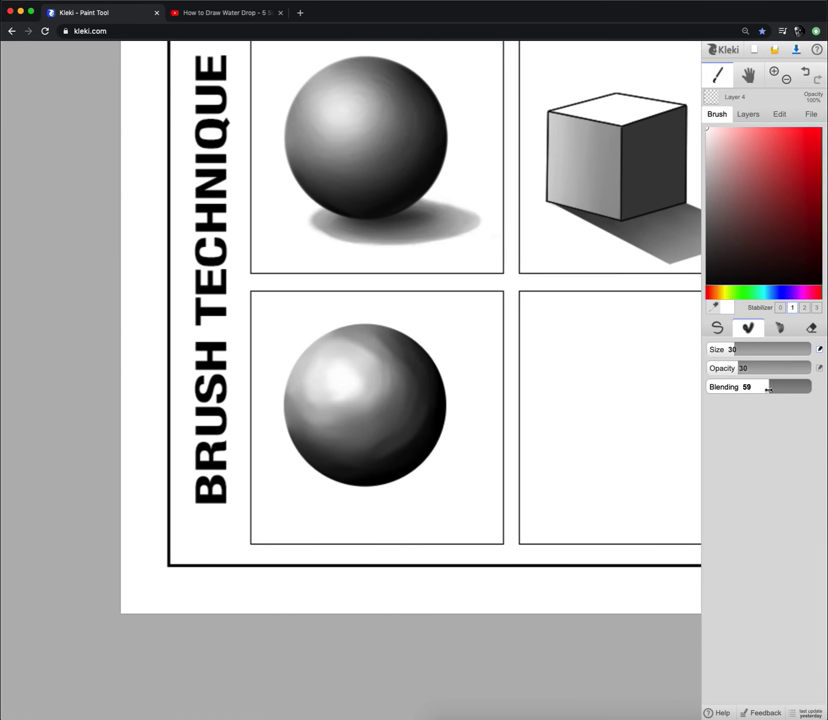
# Paint the lower sphere's cast shadow using dark and lighter greys sampled from the upper sphere's shadow.
pyautogui.keyDown('alt'); pyautogui.click(407, 218); pyautogui.keyUp('alt')
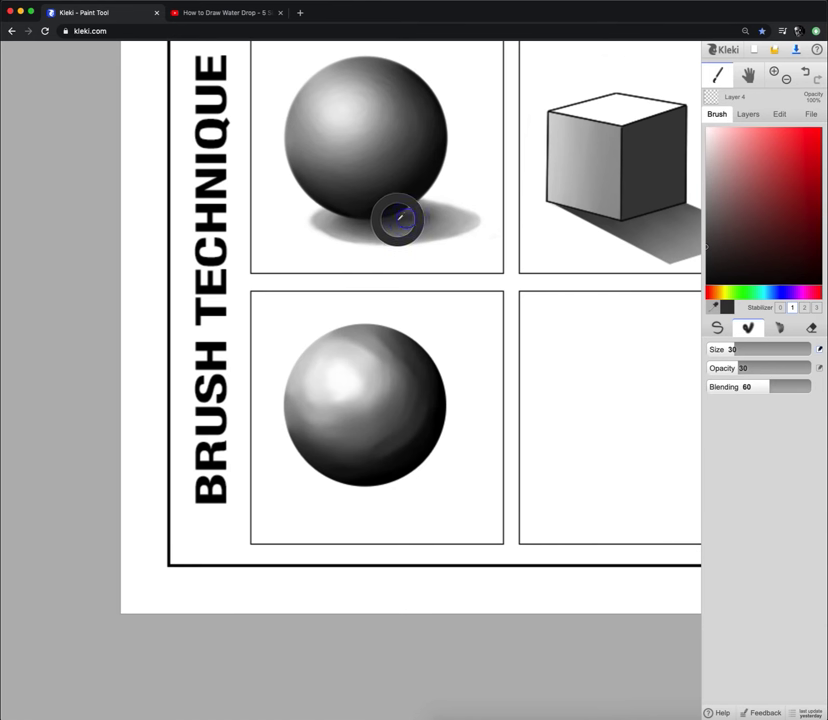
pyautogui.keyDown('alt'); pyautogui.click(397, 219); pyautogui.keyUp('alt')
pyautogui.moveTo(340, 488)
pyautogui.mouseDown()
pyautogui.moveTo(389, 487)
pyautogui.moveTo(345, 485)
pyautogui.mouseUp()
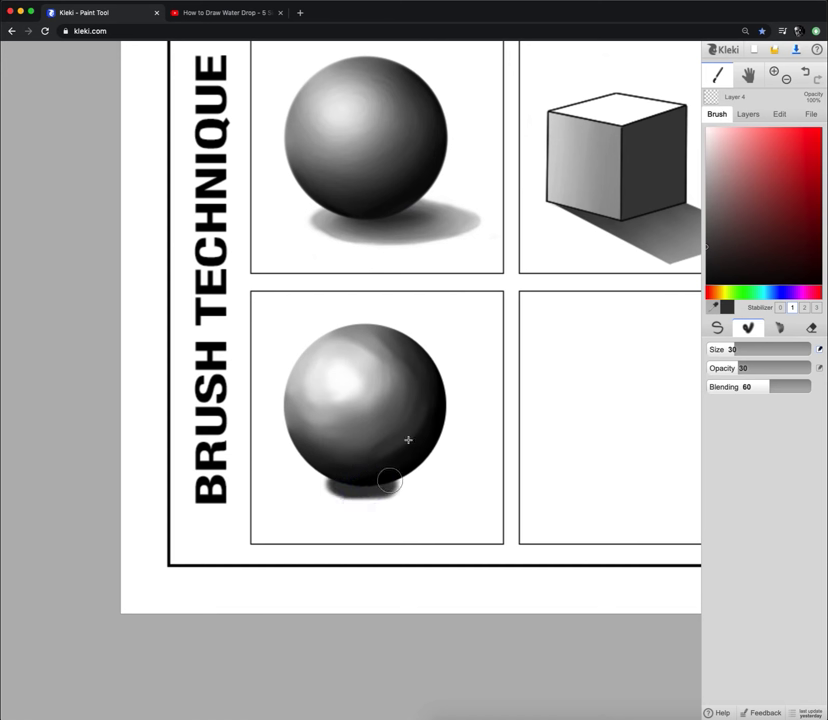
pyautogui.keyDown('alt'); pyautogui.click(433, 218); pyautogui.keyUp('alt')
pyautogui.moveTo(400, 485)
pyautogui.mouseDown()
pyautogui.moveTo(360, 501)
pyautogui.moveTo(321, 487)
pyautogui.moveTo(371, 498)
pyautogui.moveTo(420, 488)
pyautogui.moveTo(403, 482)
pyautogui.moveTo(415, 485)
pyautogui.moveTo(410, 494)
pyautogui.moveTo(385, 499)
pyautogui.moveTo(414, 487)
pyautogui.moveTo(404, 480)
pyautogui.moveTo(428, 489)
pyautogui.moveTo(398, 497)
pyautogui.mouseUp()
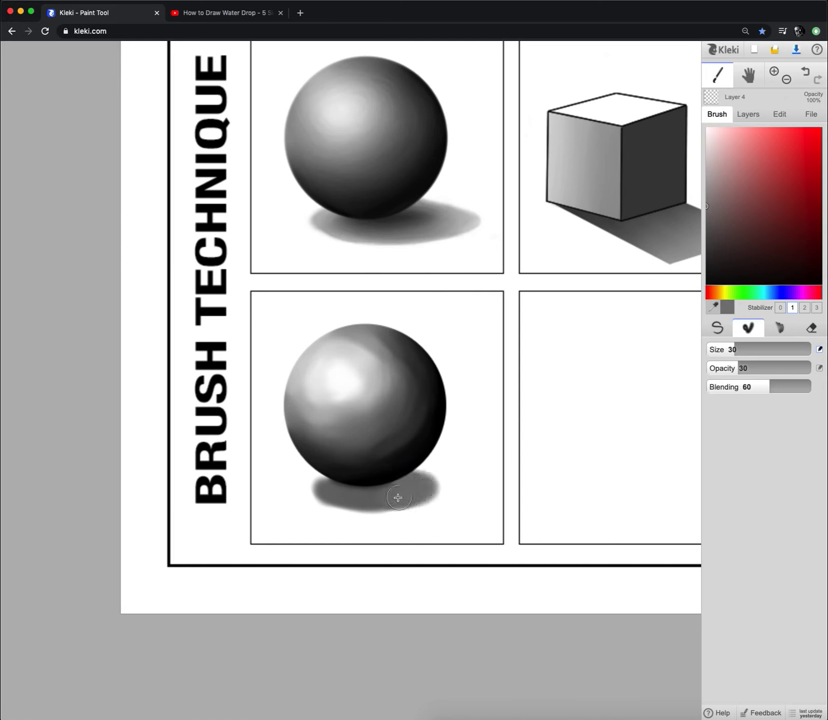
pyautogui.keyDown('alt'); pyautogui.click(466, 222); pyautogui.keyUp('alt')
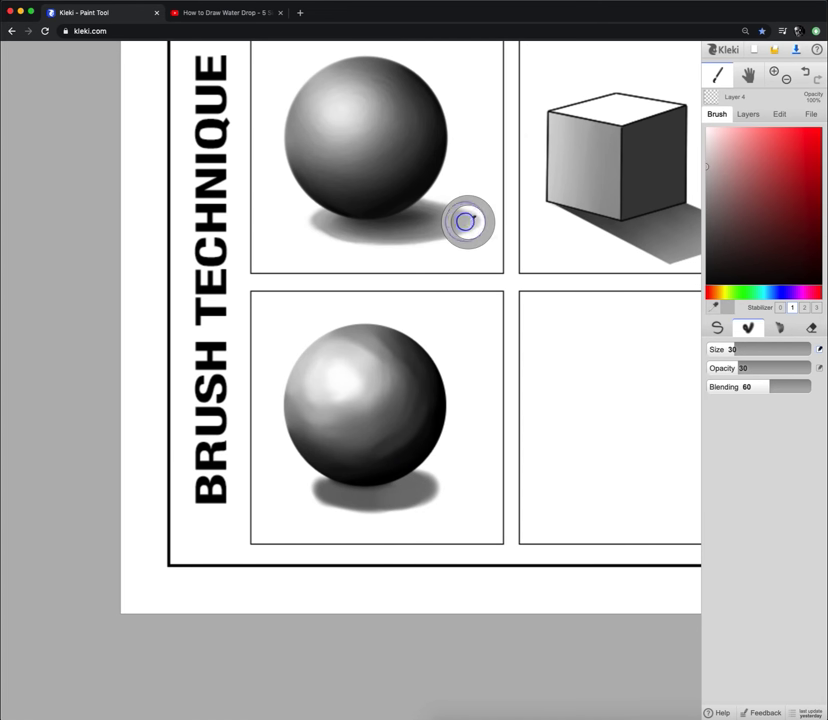
pyautogui.moveTo(415, 478)
pyautogui.mouseDown()
pyautogui.moveTo(451, 487)
pyautogui.moveTo(417, 502)
pyautogui.moveTo(345, 504)
pyautogui.moveTo(320, 498)
pyautogui.moveTo(322, 483)
pyautogui.moveTo(314, 482)
pyautogui.moveTo(313, 492)
pyautogui.moveTo(441, 486)
pyautogui.mouseUp()
pyautogui.keyDown('alt'); pyautogui.click(390, 218); pyautogui.keyUp('alt')
pyautogui.moveTo(340, 487)
pyautogui.mouseDown()
pyautogui.moveTo(405, 488)
pyautogui.moveTo(339, 487)
pyautogui.mouseUp()
# Set the brush to opacity 0, blending 100 and a smaller size for pure blending.
pyautogui.moveTo(742, 368); pyautogui.dragTo(705, 369)
pyautogui.moveTo(764, 389); pyautogui.dragTo(817, 390)
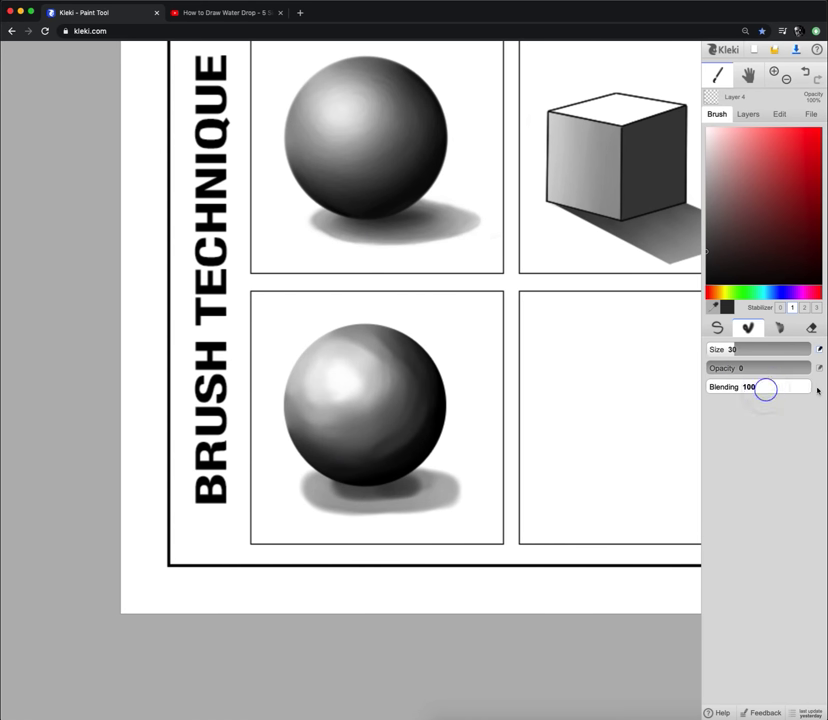
pyautogui.moveTo(745, 352); pyautogui.dragTo(725, 350)
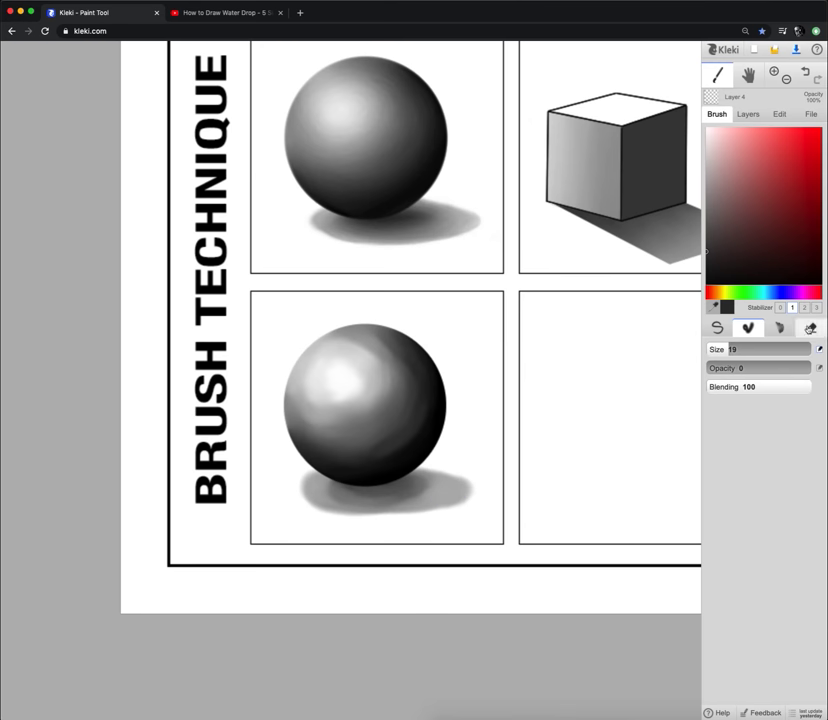
# Erase along the lower shadow's right end with the eraser at size 30, opacity 40.
pyautogui.click(810, 328)
pyautogui.moveTo(775, 349); pyautogui.dragTo(745, 349)
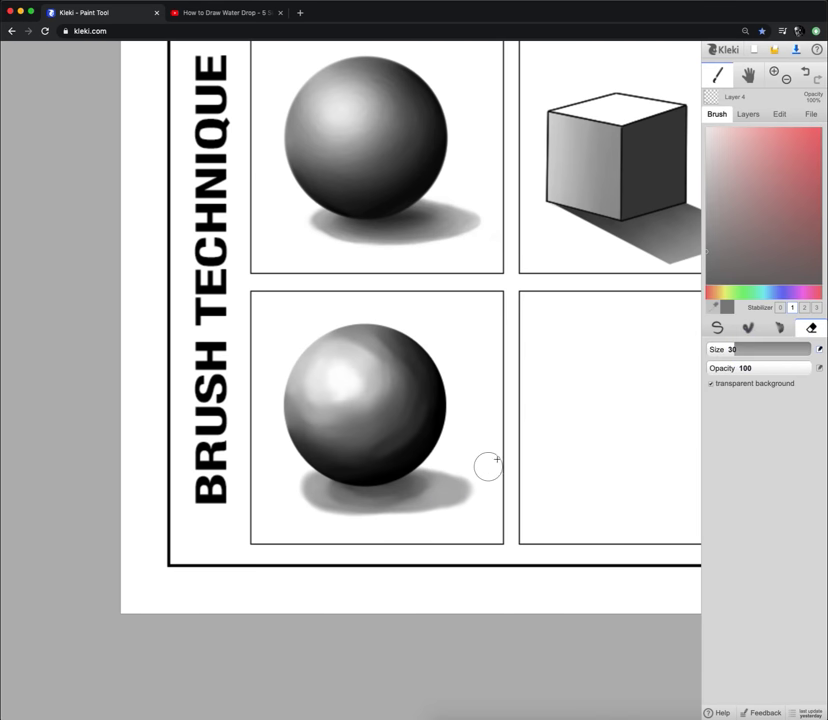
pyautogui.moveTo(447, 460)
pyautogui.mouseDown()
pyautogui.moveTo(477, 471)
pyautogui.moveTo(447, 460)
pyautogui.moveTo(466, 463)
pyautogui.mouseUp()
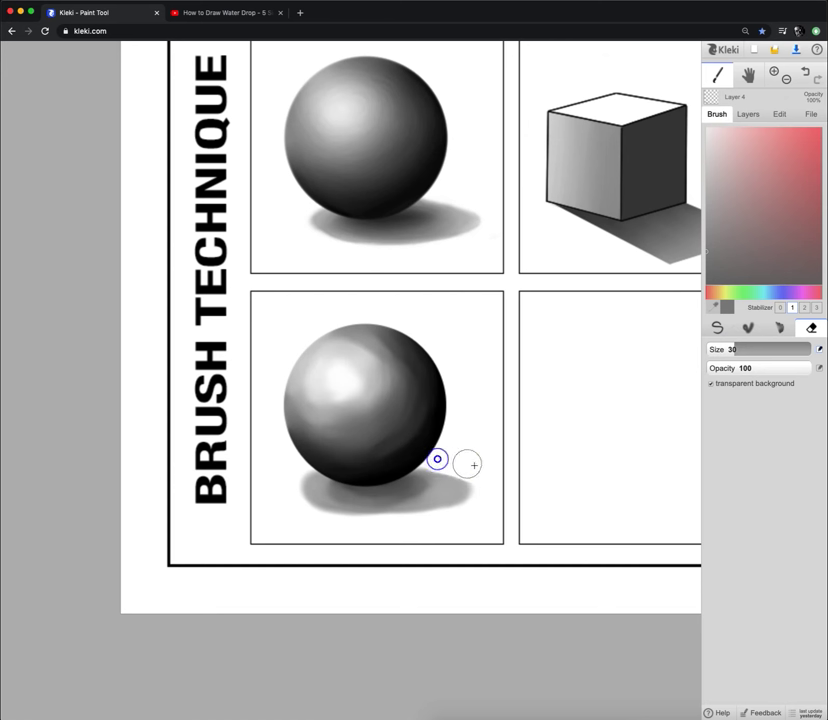
pyautogui.moveTo(778, 368); pyautogui.dragTo(775, 372)
pyautogui.moveTo(437, 456)
pyautogui.mouseDown()
pyautogui.moveTo(473, 466)
pyautogui.moveTo(426, 459)
pyautogui.moveTo(477, 473)
pyautogui.moveTo(422, 460)
pyautogui.moveTo(496, 481)
pyautogui.moveTo(483, 482)
pyautogui.moveTo(449, 514)
pyautogui.moveTo(424, 517)
pyautogui.moveTo(487, 482)
pyautogui.moveTo(462, 466)
pyautogui.moveTo(478, 483)
pyautogui.moveTo(475, 503)
pyautogui.moveTo(465, 466)
pyautogui.moveTo(447, 522)
pyautogui.mouseUp()
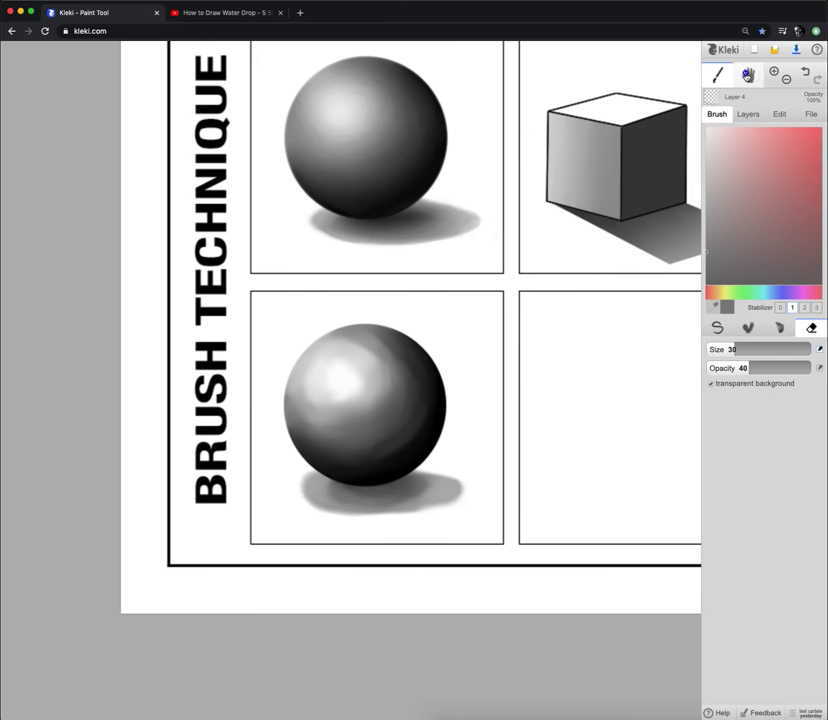
pyautogui.click(747, 75)
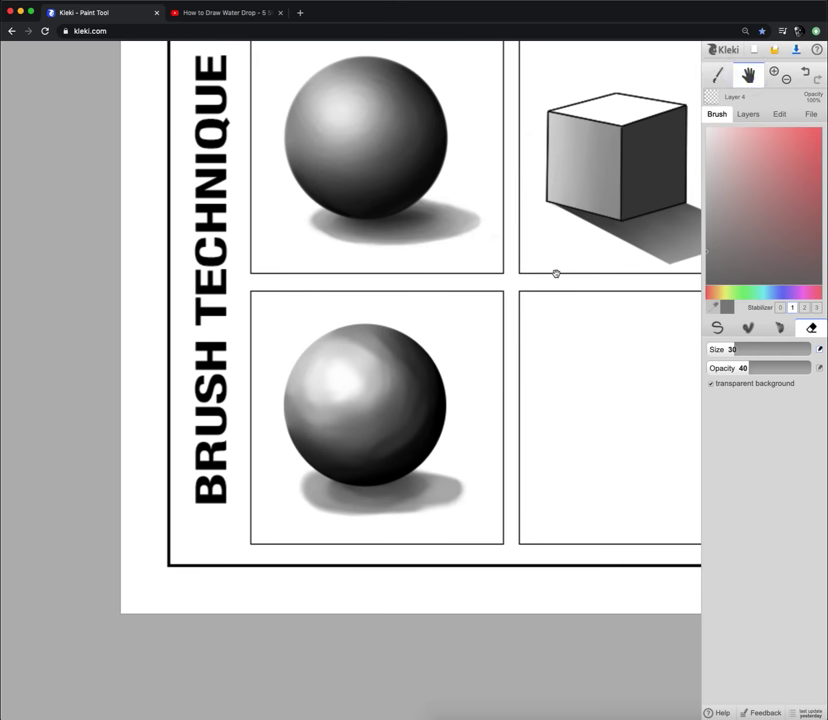
pyautogui.moveTo(480, 284); pyautogui.dragTo(290, 294)
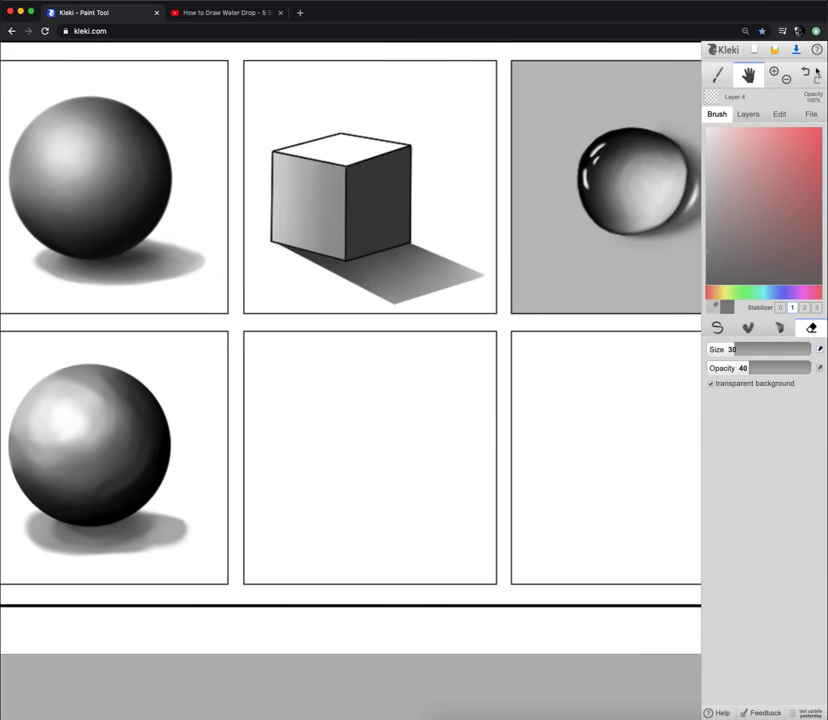
# Merge Layer 3 and then Layer 4 down into Layer 2.
pyautogui.click(747, 115)
pyautogui.click(752, 173)
pyautogui.click(762, 134)
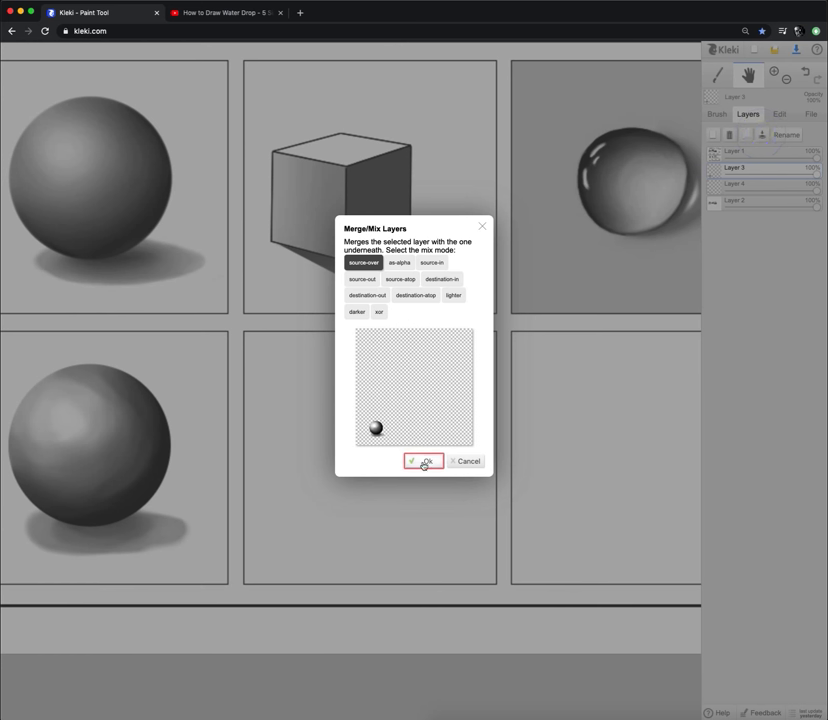
pyautogui.click(424, 462)
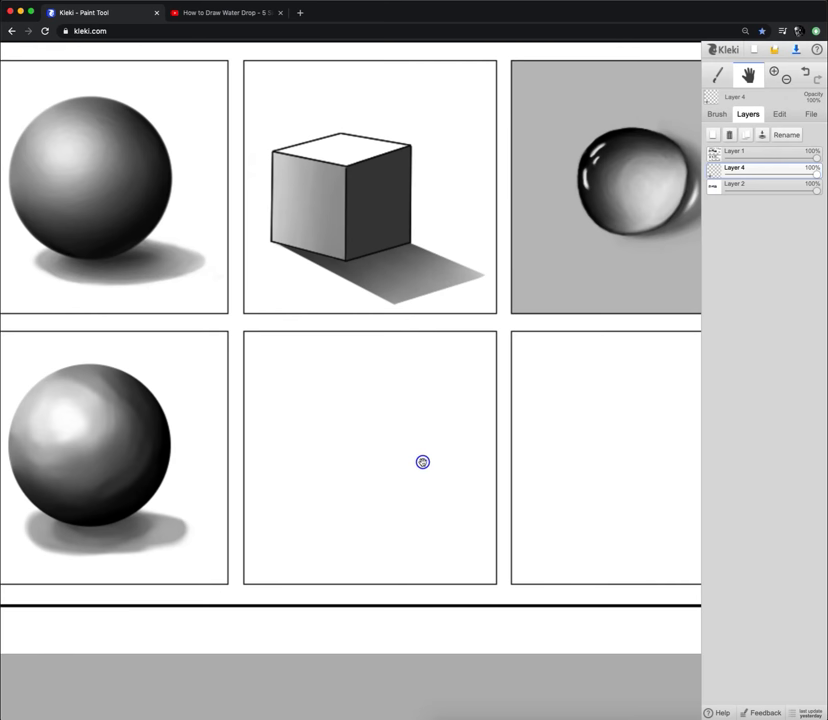
pyautogui.click(764, 136)
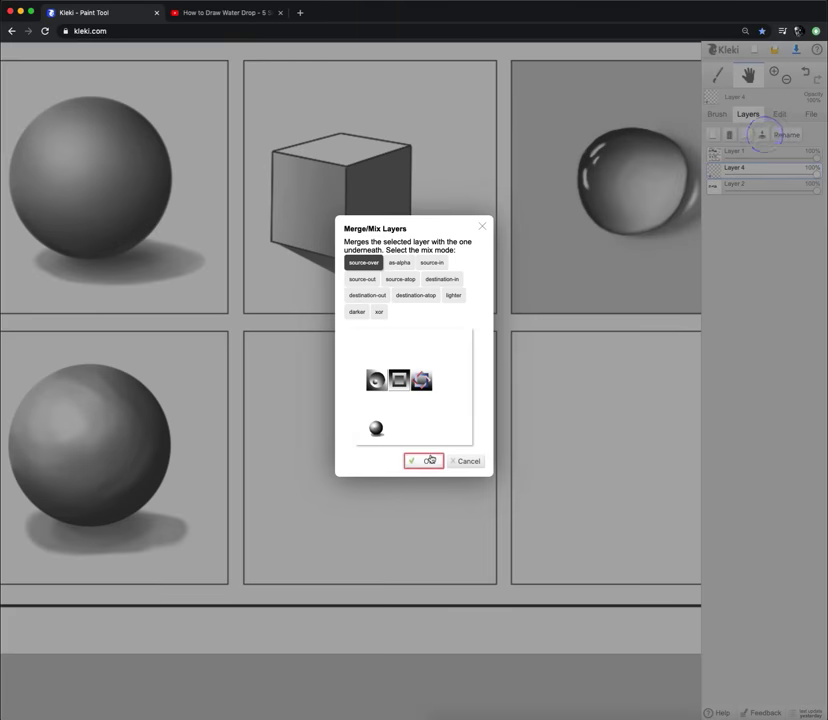
pyautogui.click(426, 461)
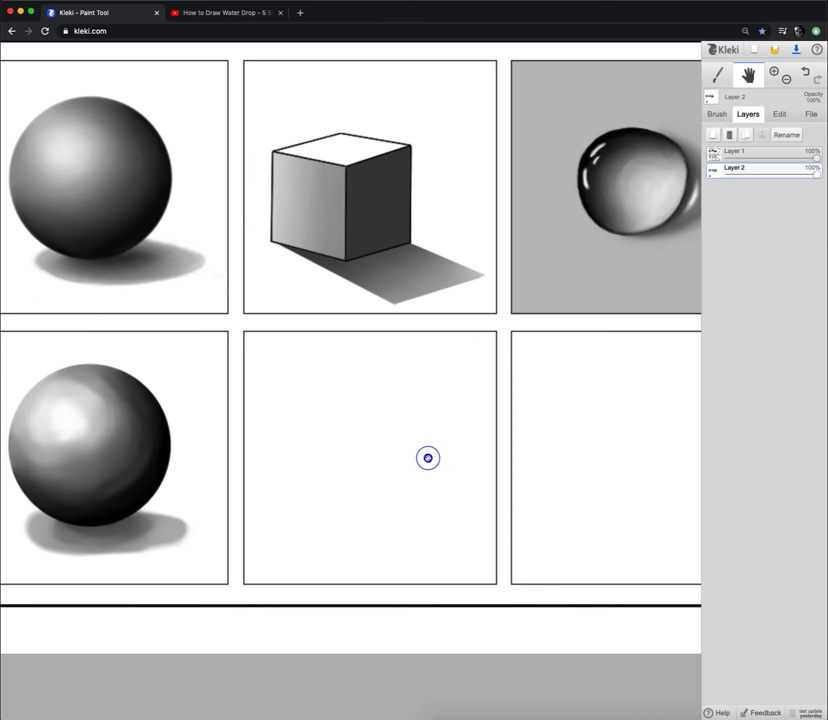
# Add two new empty layers, Layer 3 and Layer 4.
pyautogui.click(713, 137)
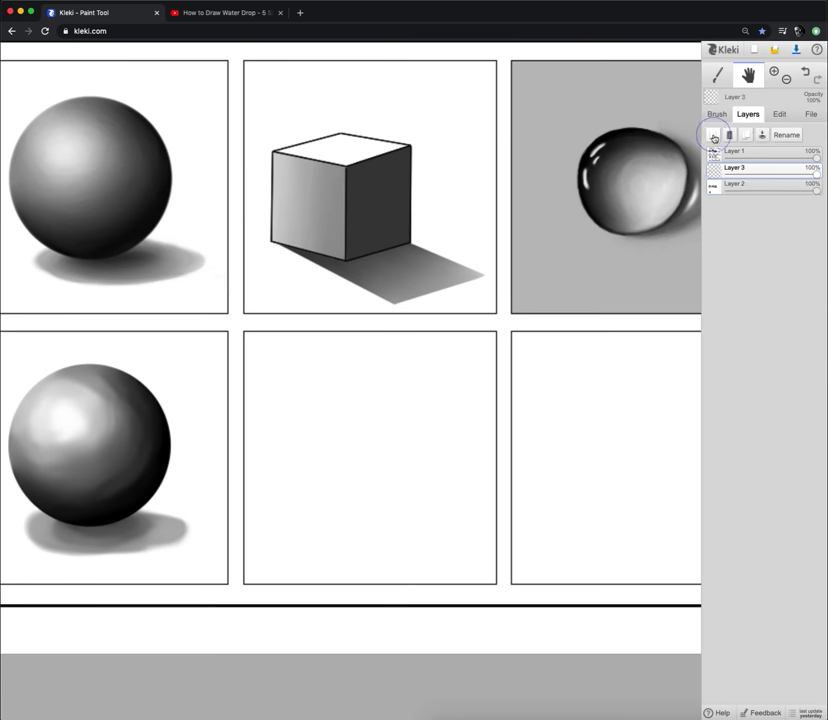
pyautogui.click(713, 136)
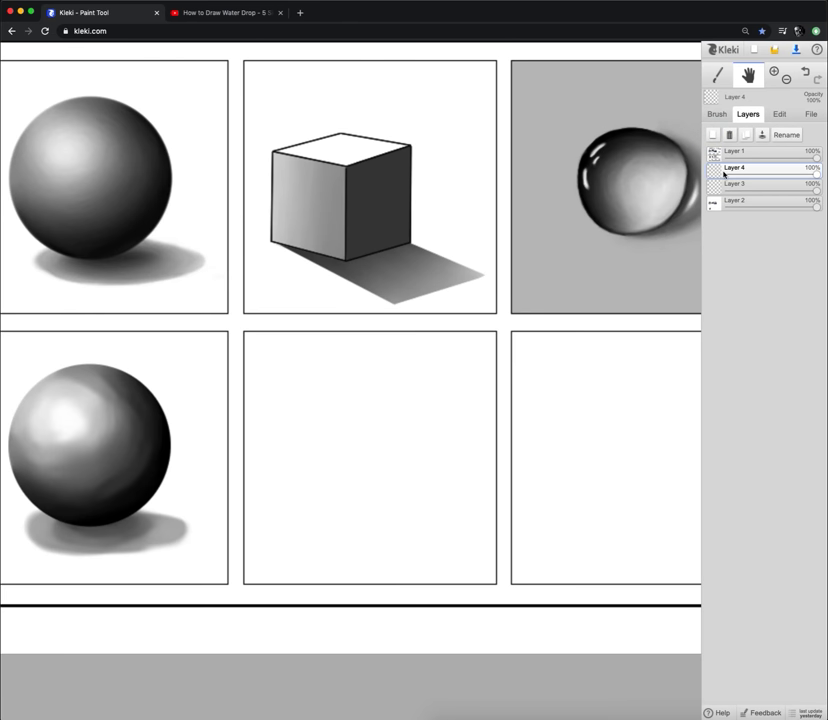
pyautogui.click(719, 115)
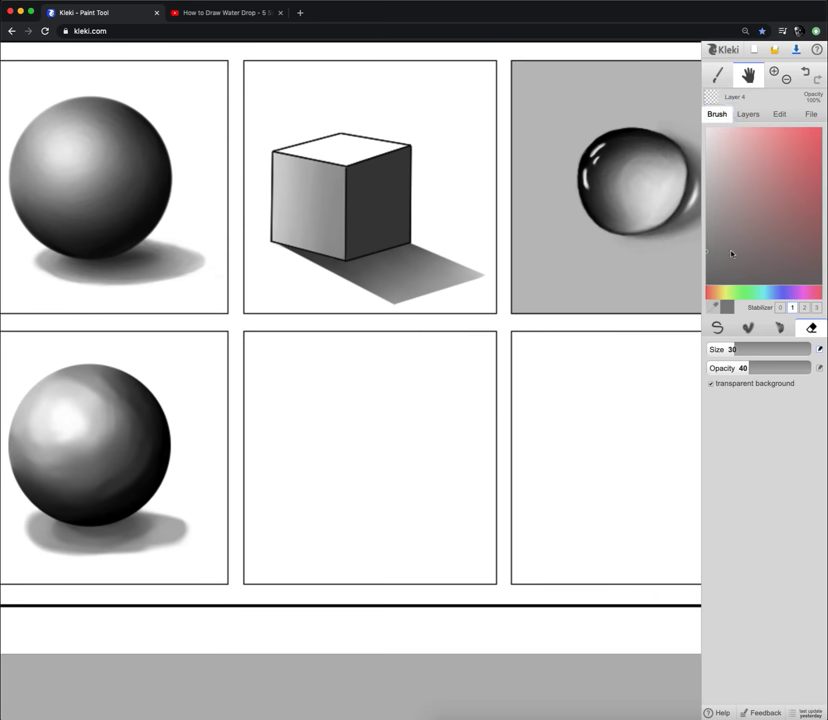
# Set up a black round pen brush at size 1.
pyautogui.click(717, 327)
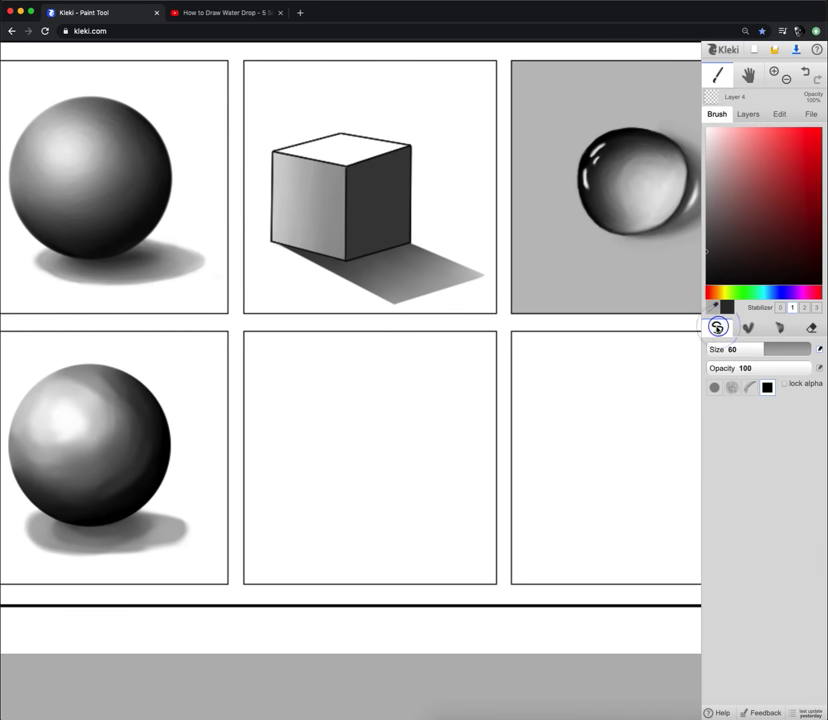
pyautogui.moveTo(759, 349); pyautogui.dragTo(699, 350)
pyautogui.click(715, 390)
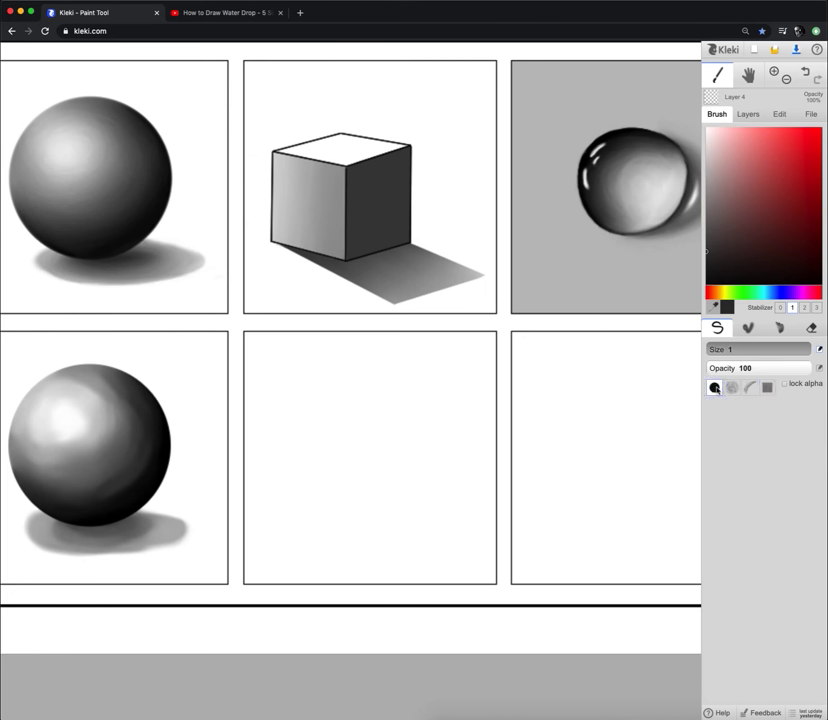
pyautogui.moveTo(757, 235); pyautogui.dragTo(731, 253)
# Outline the cube's diamond top, left and right faces with straight black lines, then pick light grey.
pyautogui.keyDown('shift'); pyautogui.click(333, 378); pyautogui.keyUp('shift')
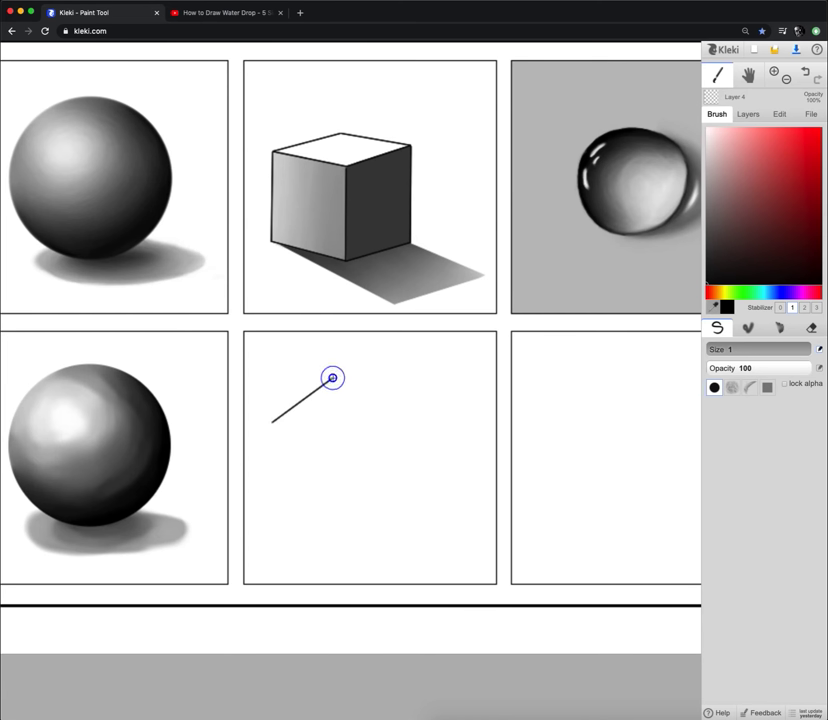
pyautogui.keyDown('shift'); pyautogui.click(408, 405); pyautogui.keyUp('shift')
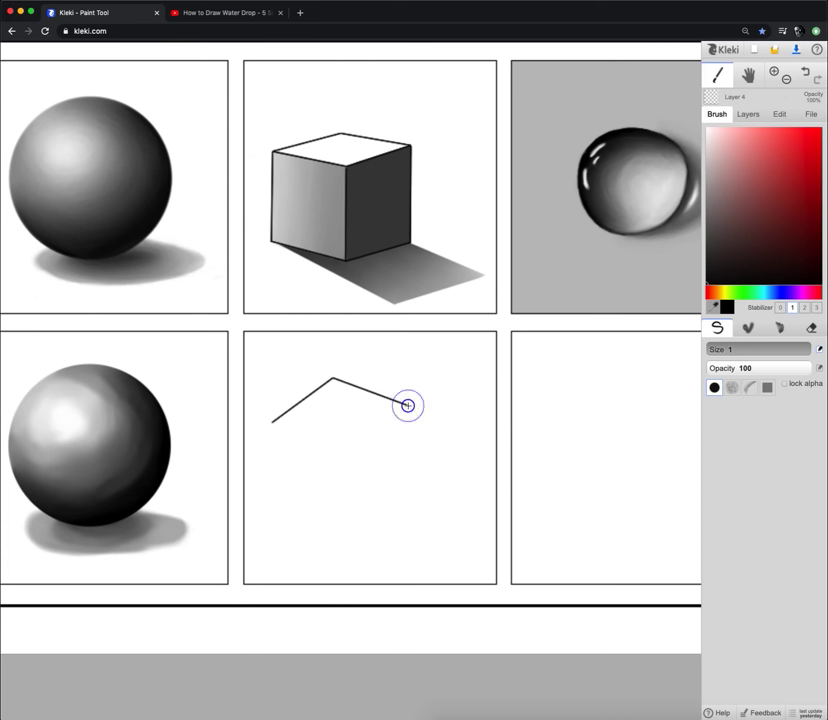
pyautogui.keyDown('shift'); pyautogui.click(346, 453); pyautogui.keyUp('shift')
pyautogui.keyDown('shift'); pyautogui.click(272, 422); pyautogui.keyUp('shift')
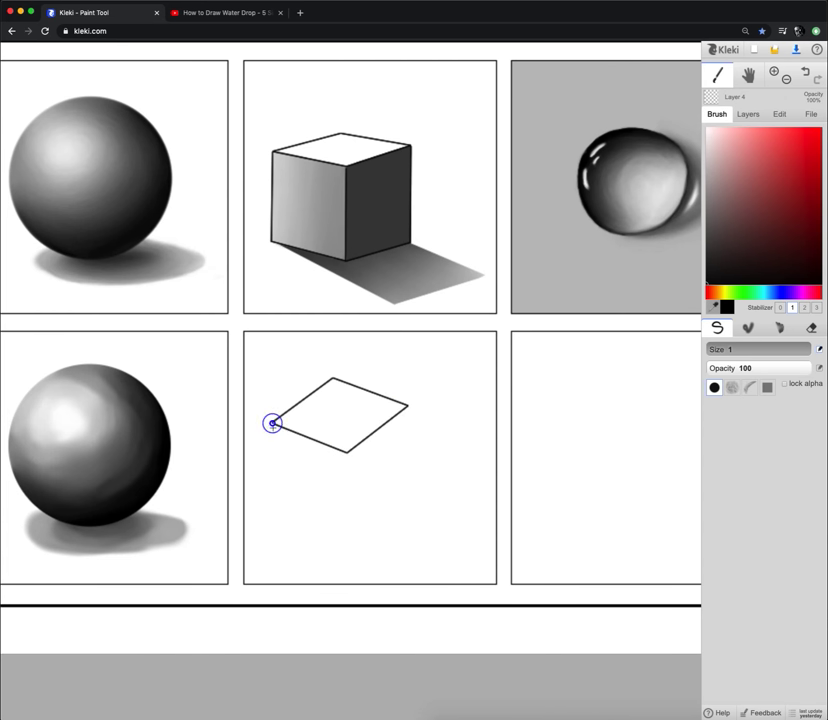
pyautogui.keyDown('shift'); pyautogui.click(274, 497); pyautogui.keyUp('shift')
pyautogui.keyDown('shift'); pyautogui.click(348, 528); pyautogui.keyUp('shift')
pyautogui.keyDown('shift'); pyautogui.click(346, 453); pyautogui.keyUp('shift')
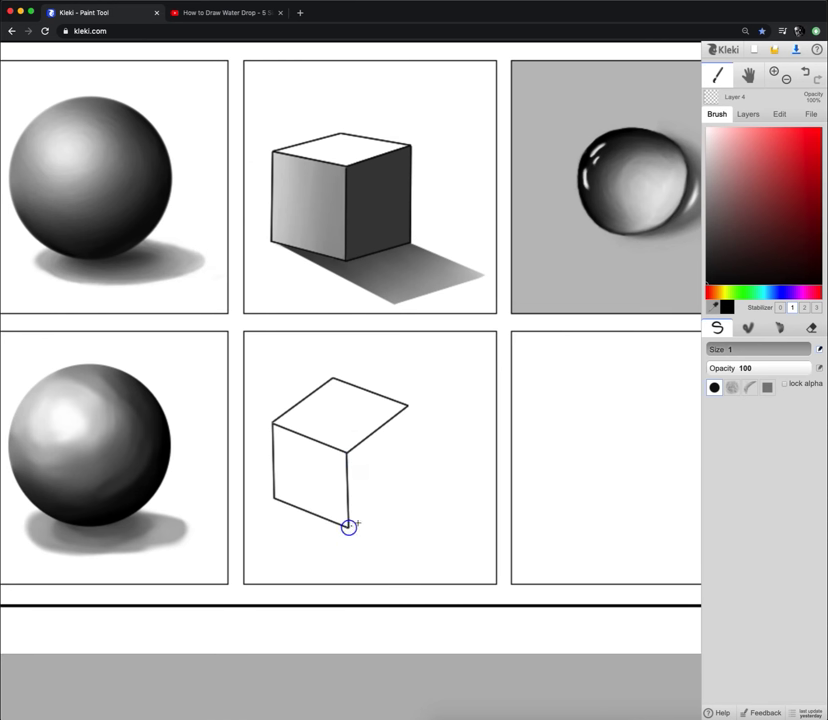
pyautogui.keyDown('shift'); pyautogui.click(409, 483); pyautogui.keyUp('shift')
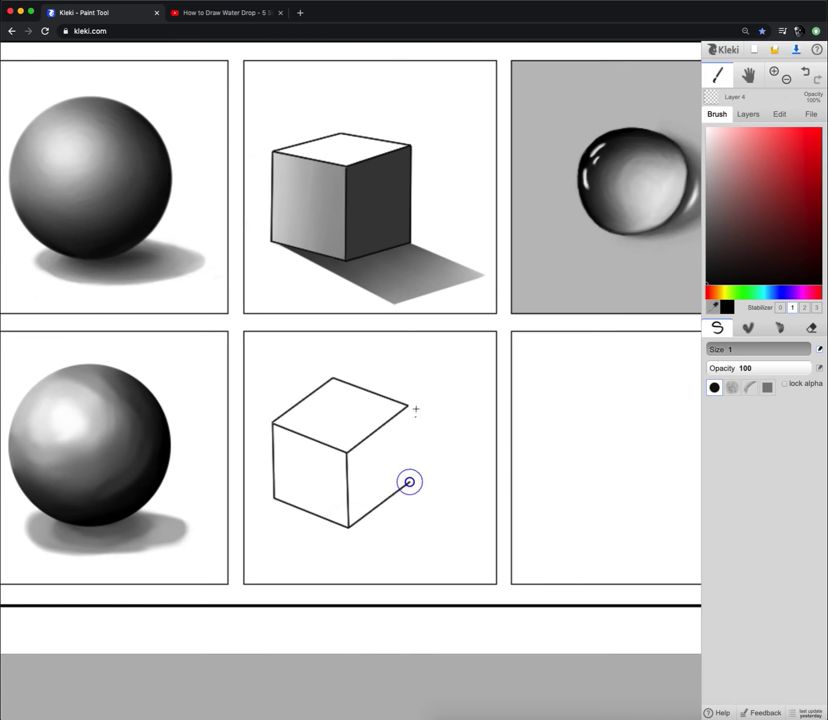
pyautogui.keyDown('shift'); pyautogui.click(407, 405); pyautogui.keyUp('shift')
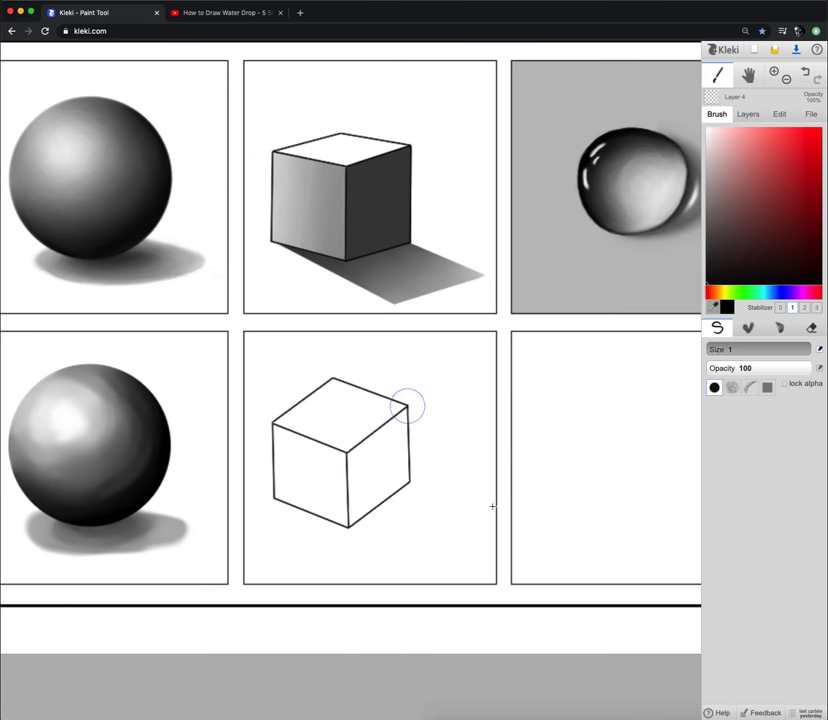
pyautogui.keyDown('alt'); pyautogui.click(482, 273); pyautogui.keyUp('alt')
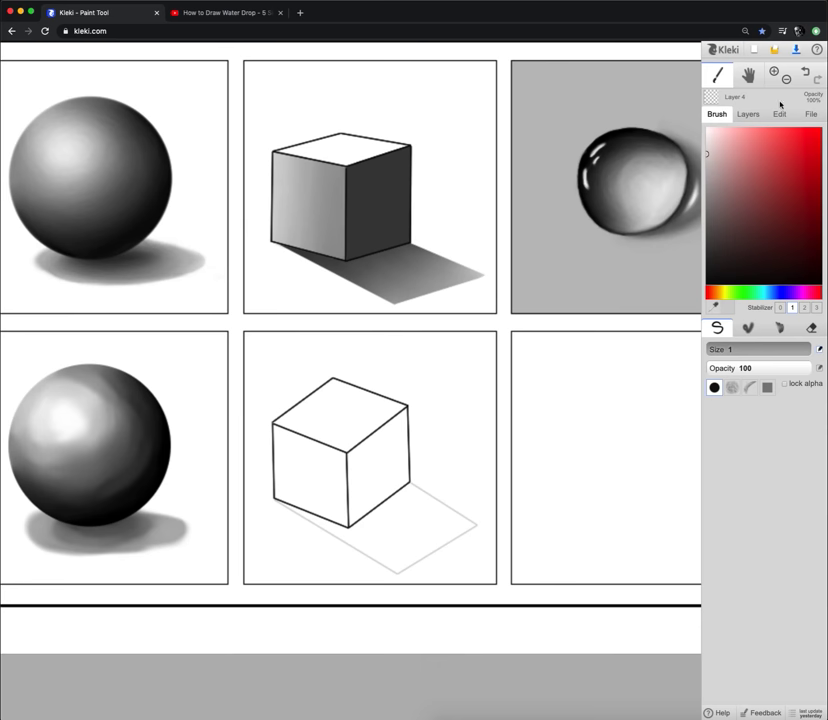
pyautogui.click(749, 116)
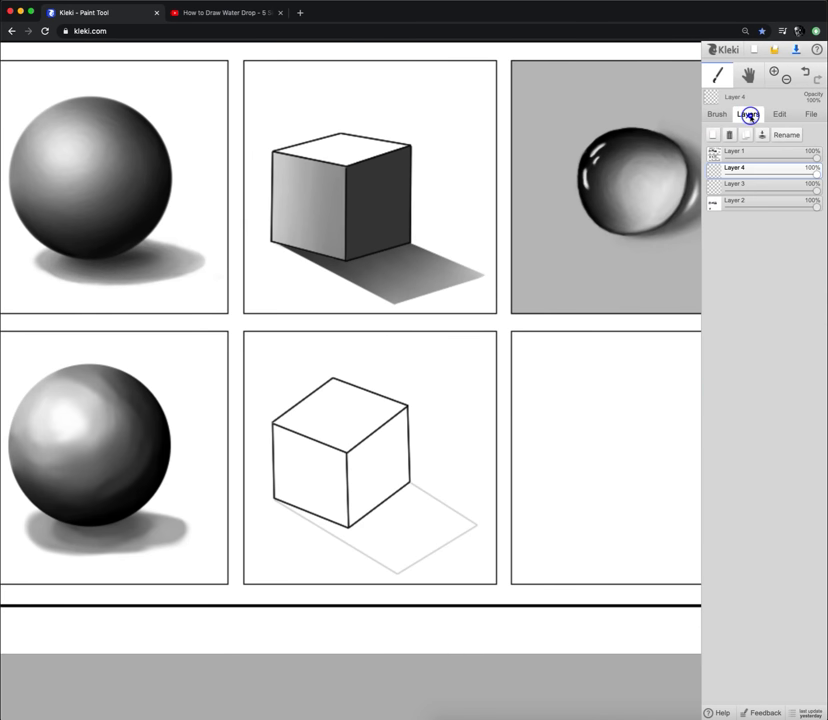
# On Layer 3, set the blending brush to size 31, opacity about 31 and blending about 60.
pyautogui.click(745, 186)
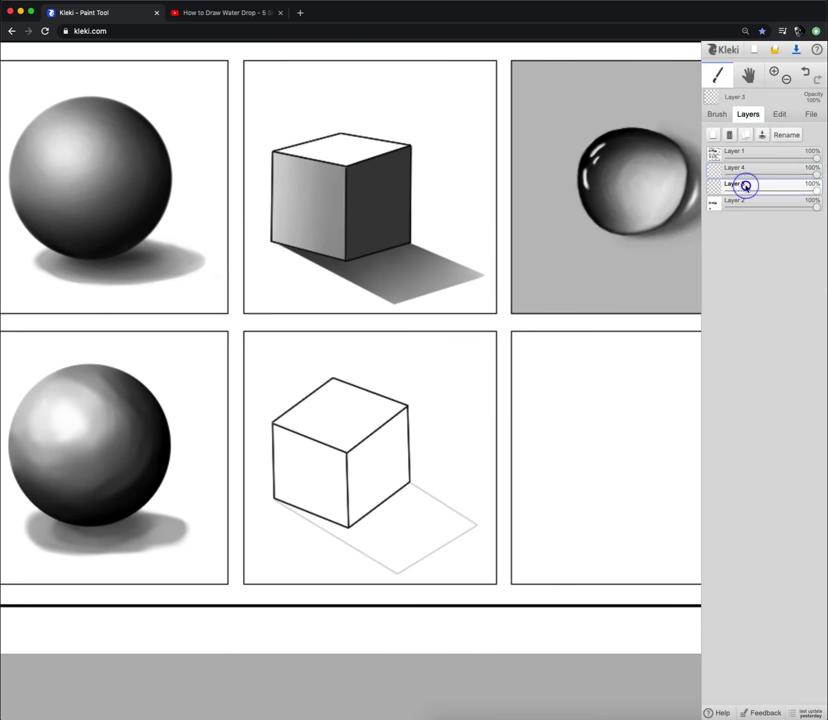
pyautogui.click(717, 115)
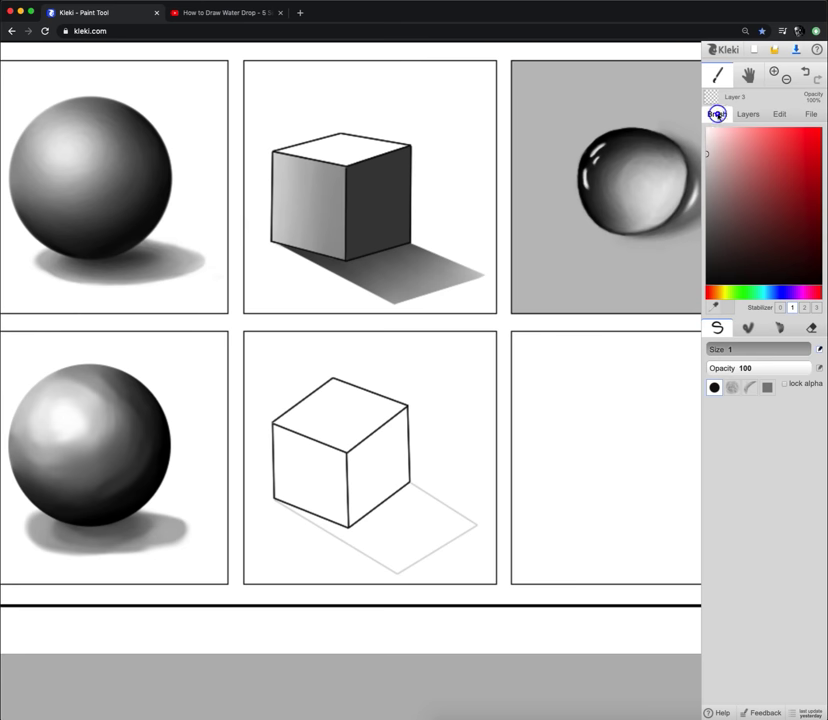
pyautogui.click(747, 330)
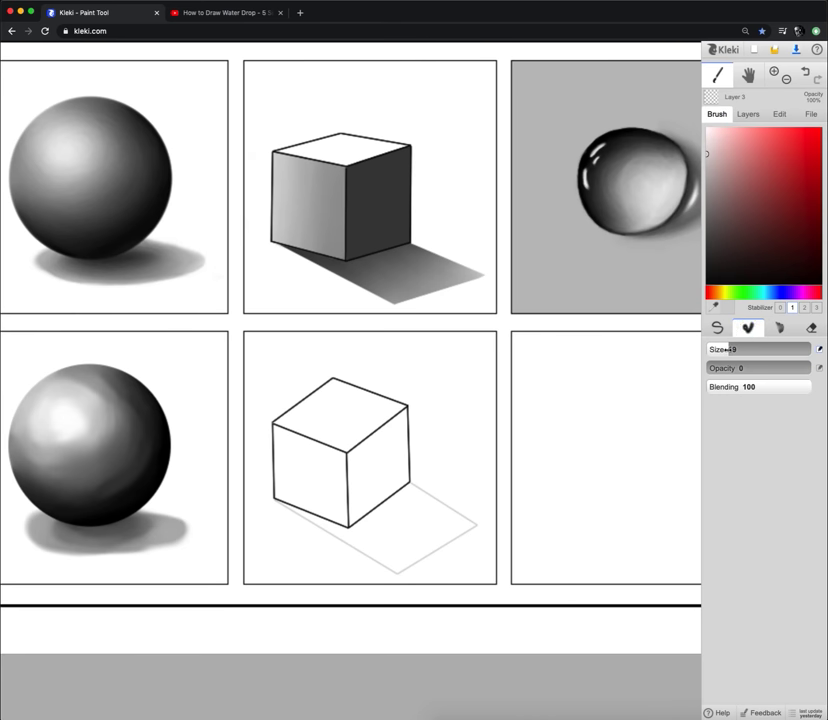
pyautogui.moveTo(729, 350); pyautogui.dragTo(733, 352)
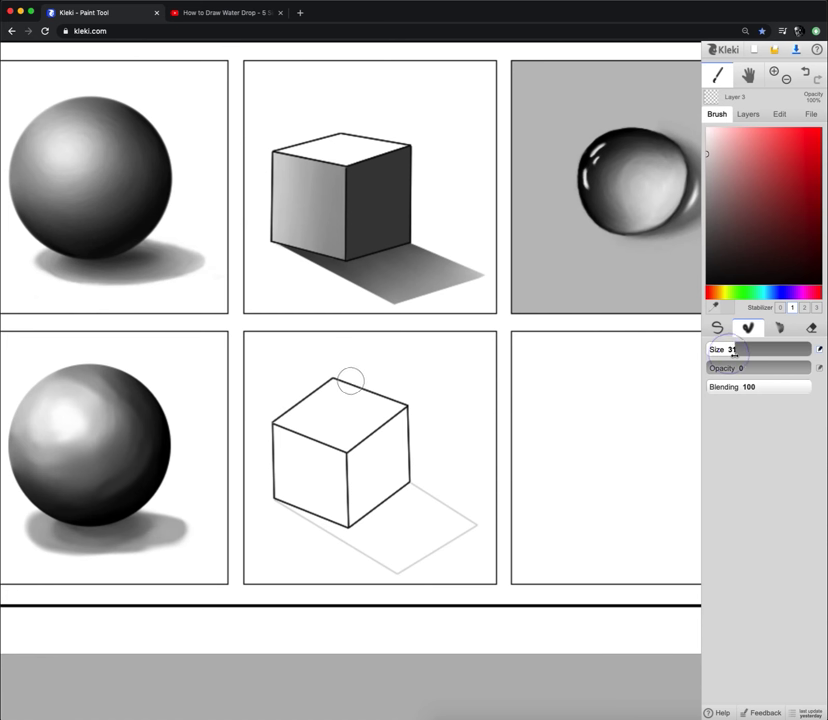
pyautogui.click(740, 369)
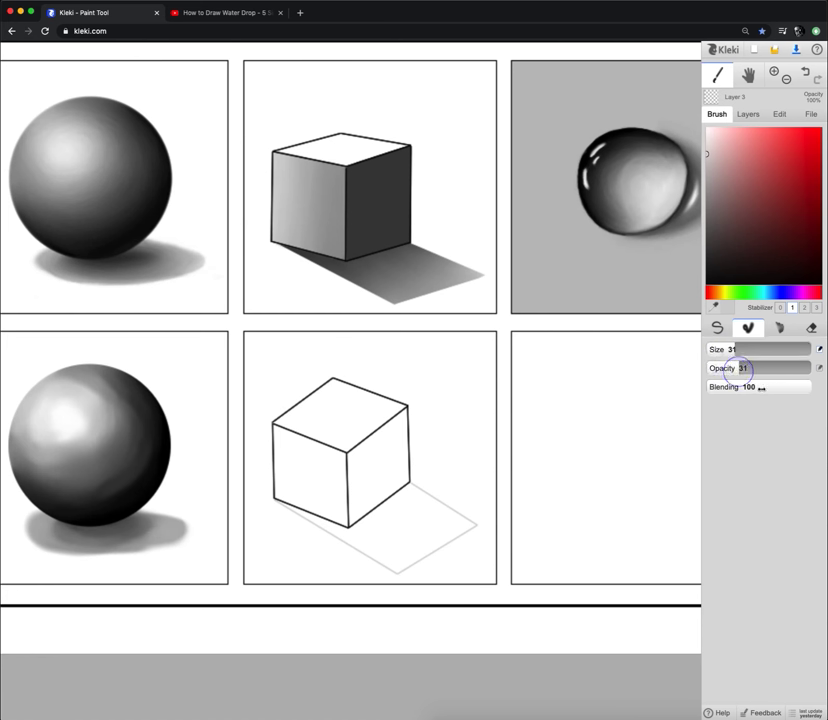
pyautogui.click(767, 387)
pyautogui.moveTo(767, 387); pyautogui.dragTo(768, 388)
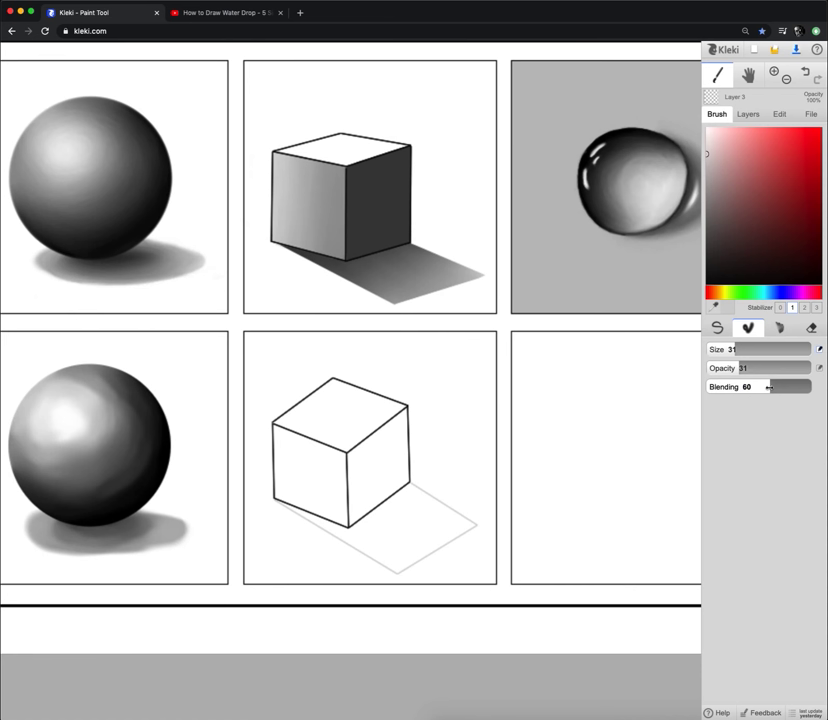
# Pick the upper cube's dark grey and paint it down the lower cube's right face.
pyautogui.keyDown('alt'); pyautogui.click(385, 194); pyautogui.keyUp('alt')
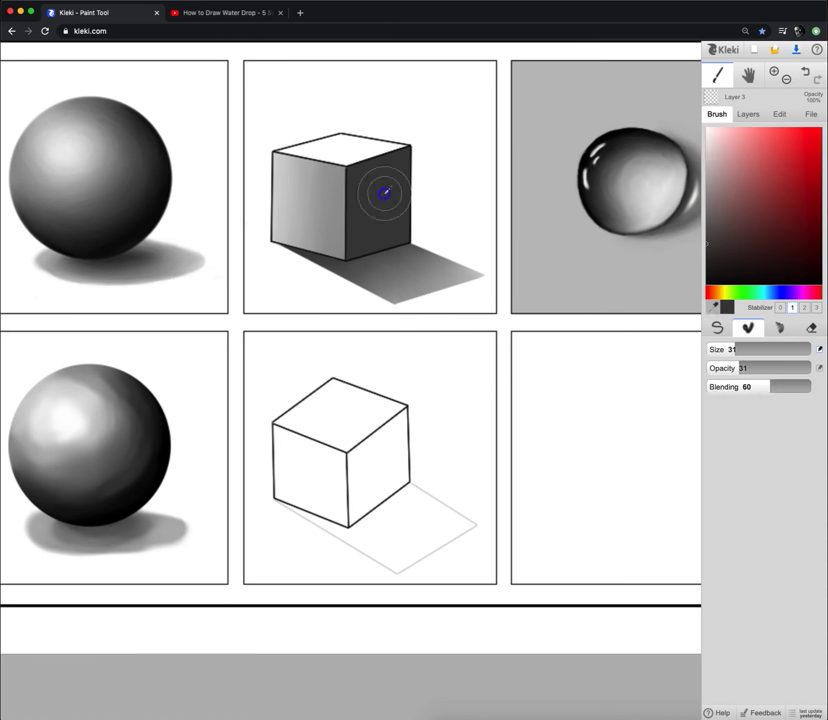
pyautogui.keyDown('alt'); pyautogui.click(384, 193); pyautogui.keyUp('alt')
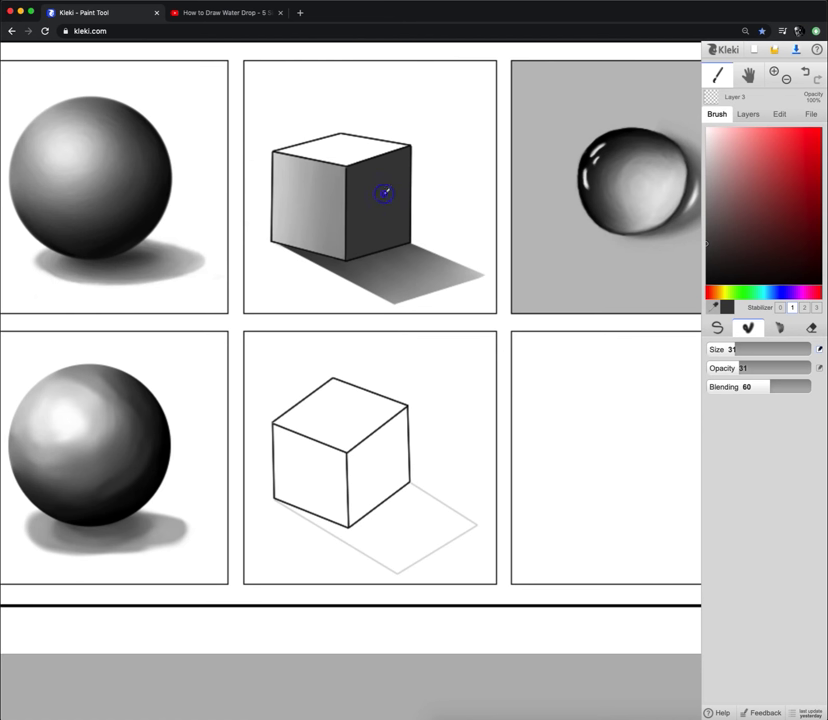
pyautogui.keyDown('alt'); pyautogui.click(401, 408); pyautogui.keyUp('alt')
pyautogui.moveTo(401, 408)
pyautogui.mouseDown()
pyautogui.moveTo(401, 472)
pyautogui.moveTo(368, 449)
pyautogui.moveTo(397, 424)
pyautogui.moveTo(347, 458)
pyautogui.moveTo(352, 521)
pyautogui.moveTo(393, 456)
pyautogui.mouseUp()
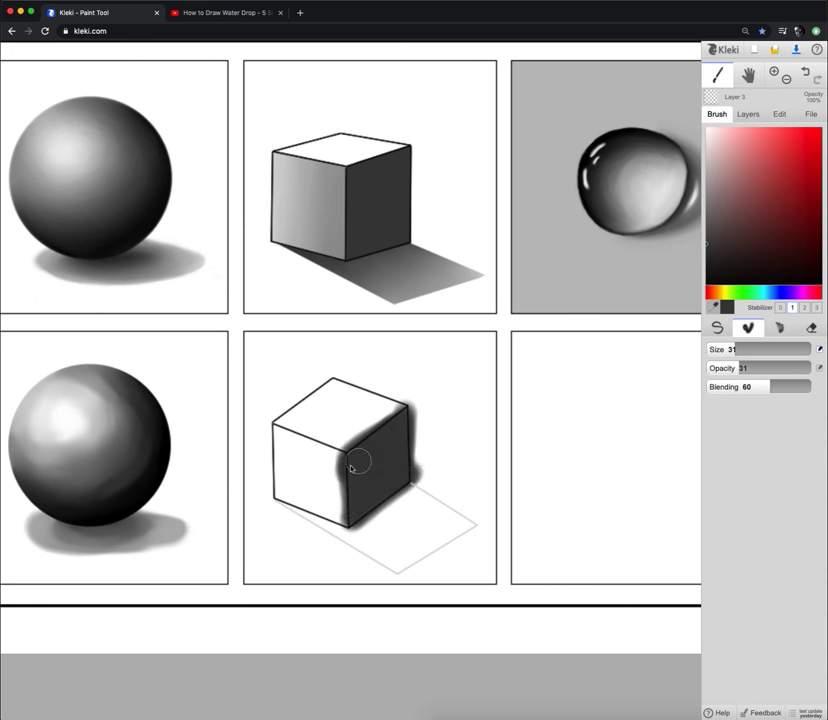
pyautogui.moveTo(407, 426)
pyautogui.mouseDown()
pyautogui.moveTo(379, 479)
pyautogui.moveTo(359, 503)
pyautogui.mouseUp()
pyautogui.press('e')
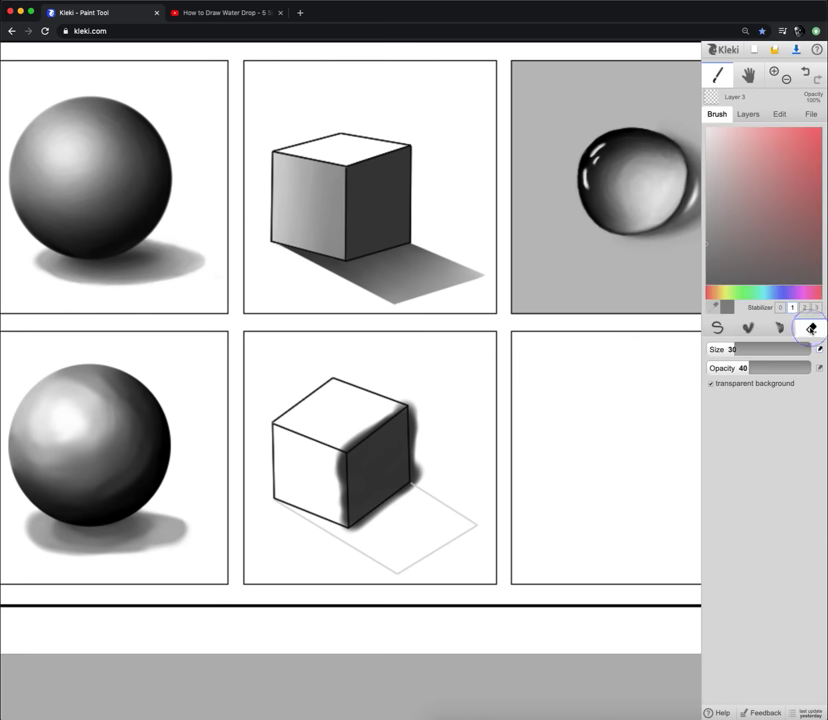
# Erase the overspill past the lower cube's edges with a size-20, 95%-opacity eraser, then add Layer 5.
pyautogui.moveTo(738, 348); pyautogui.dragTo(729, 352)
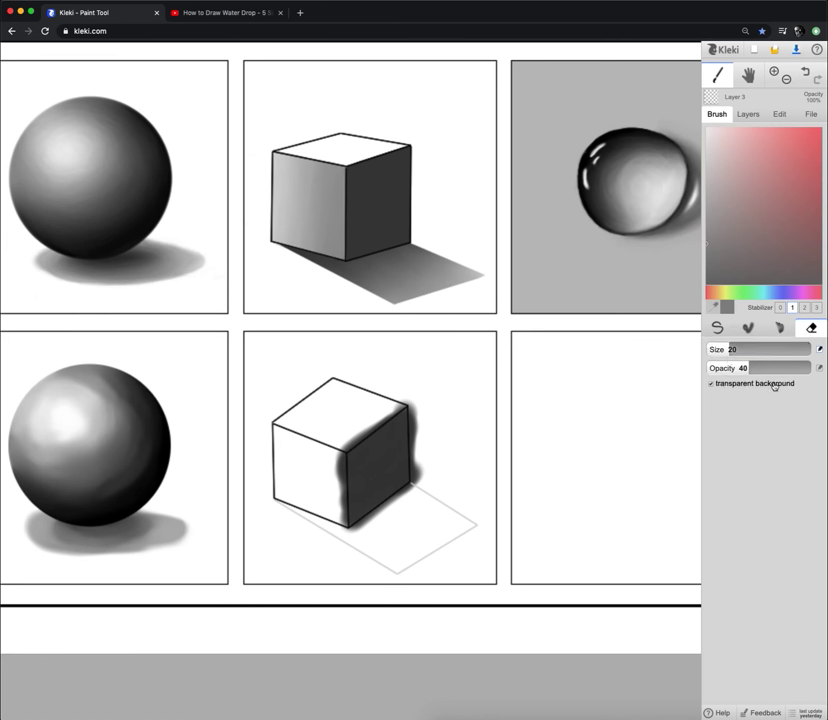
pyautogui.moveTo(748, 368); pyautogui.dragTo(806, 368)
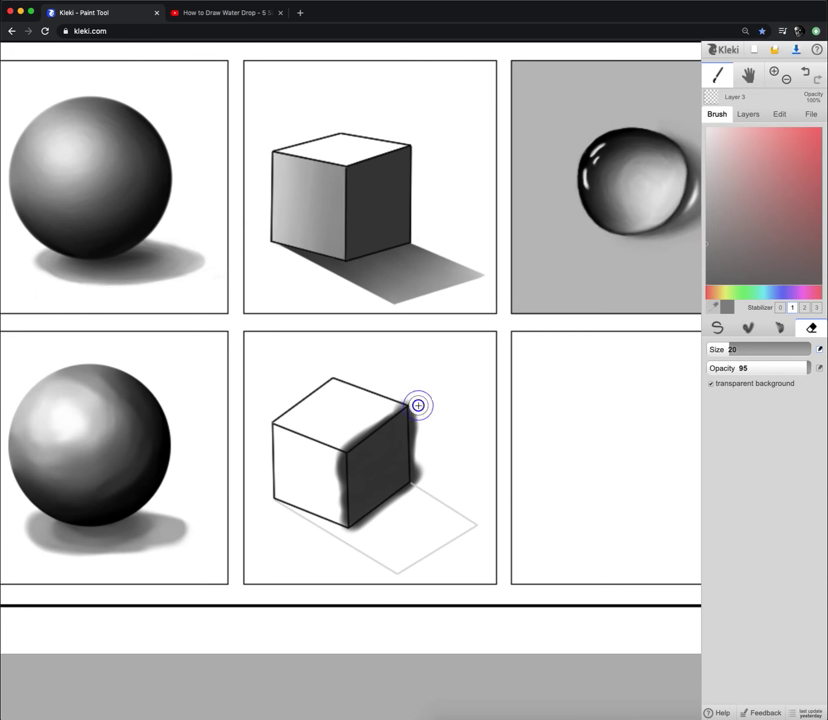
pyautogui.moveTo(419, 481); pyautogui.dragTo(415, 490)
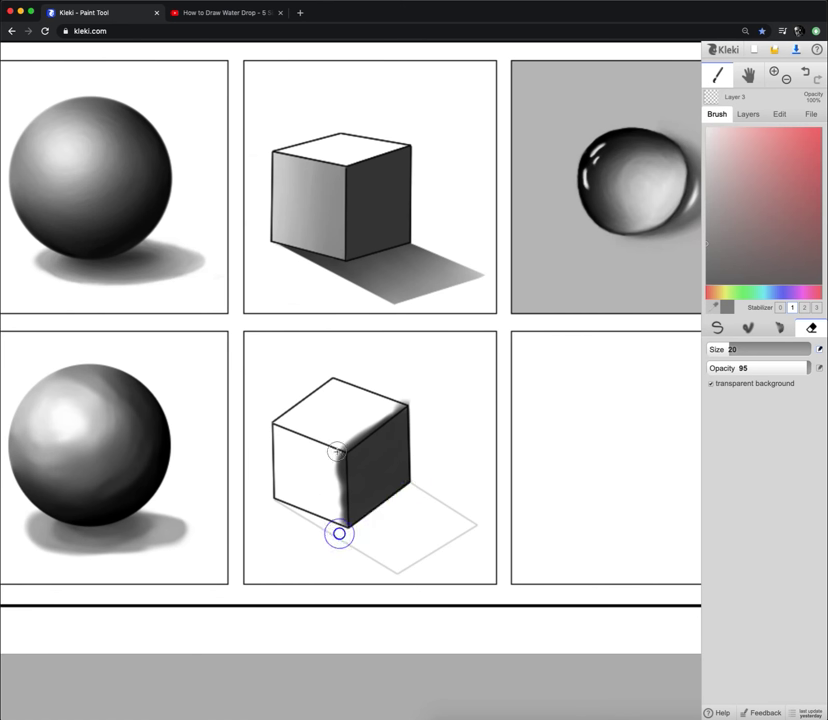
pyautogui.hotkey('ctrl', 'z')
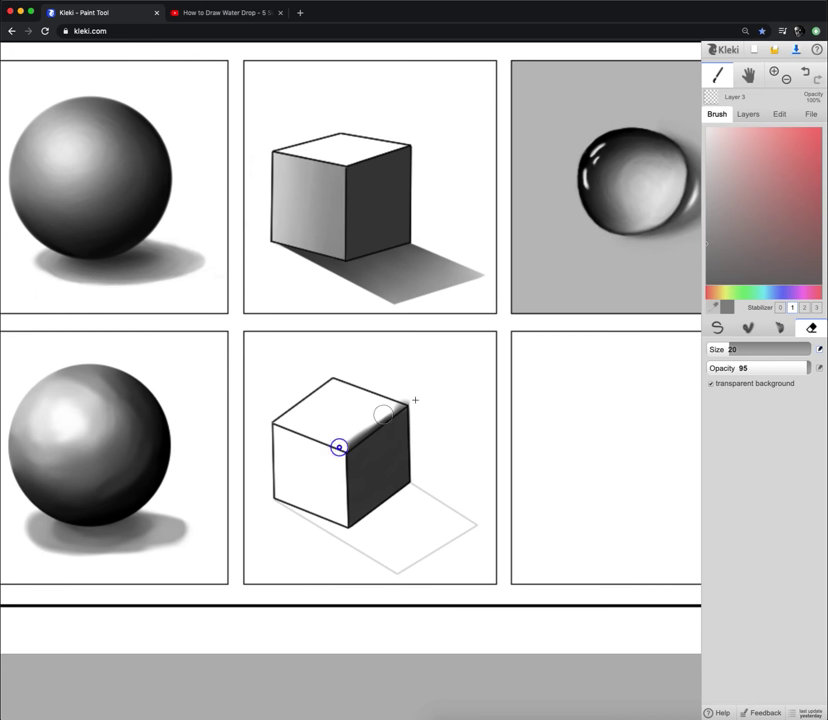
pyautogui.hotkey('ctrl', 'z')
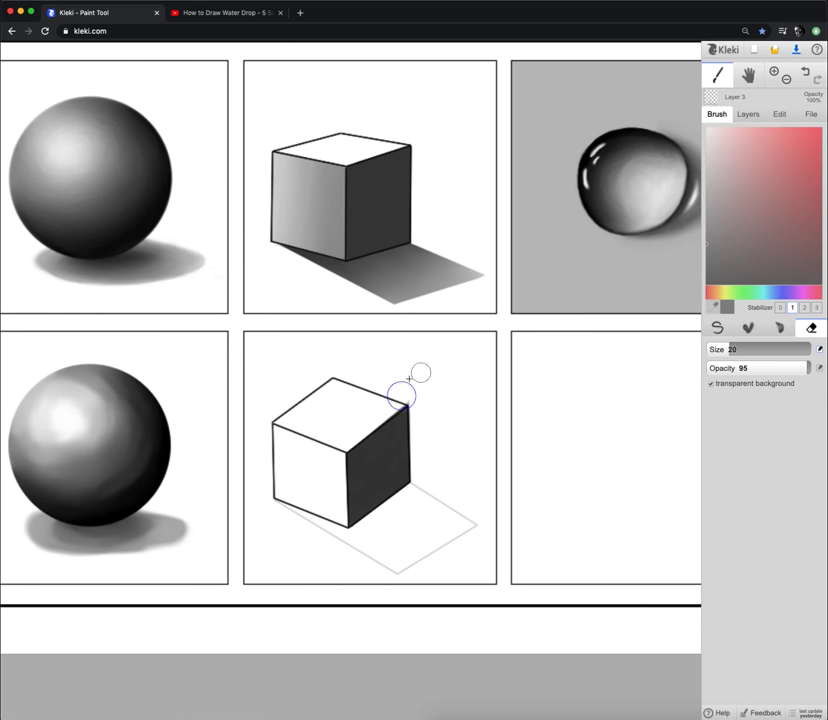
pyautogui.click(747, 114)
pyautogui.click(712, 134)
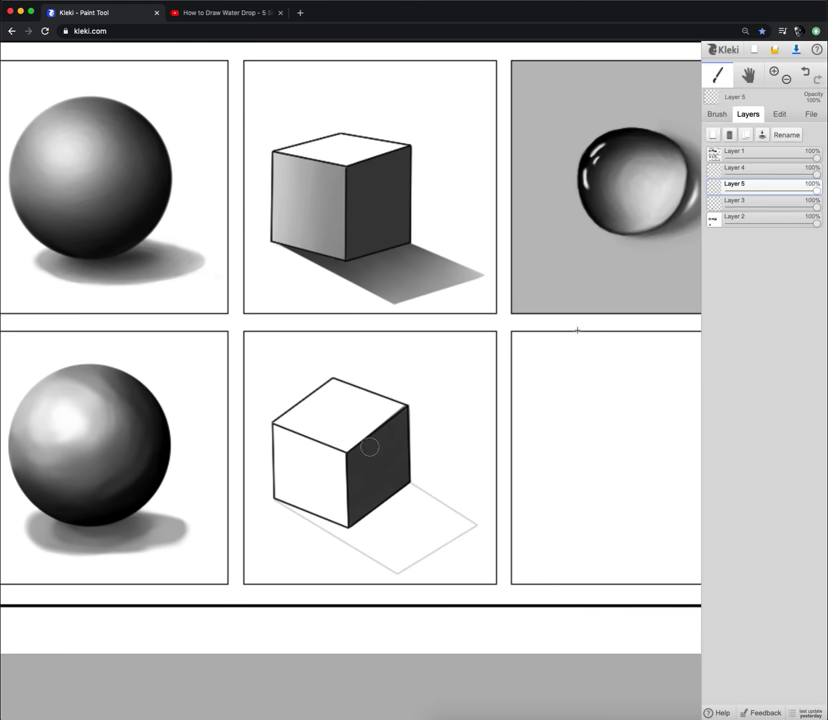
# Paint light and darker greys onto the lower cube's left face with the blending brush and blend them.
pyautogui.click(716, 114)
pyautogui.click(748, 328)
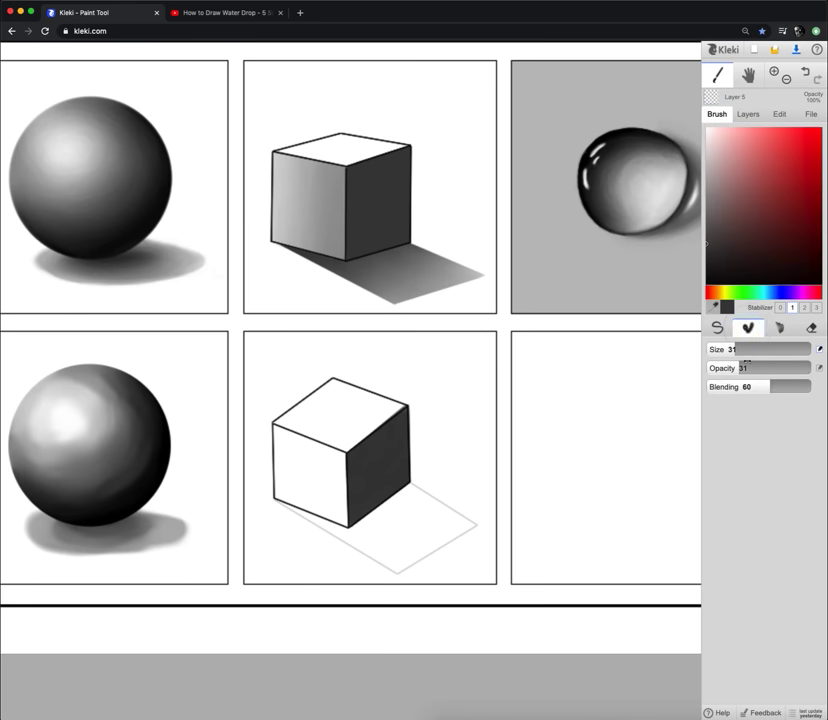
pyautogui.click(340, 175)
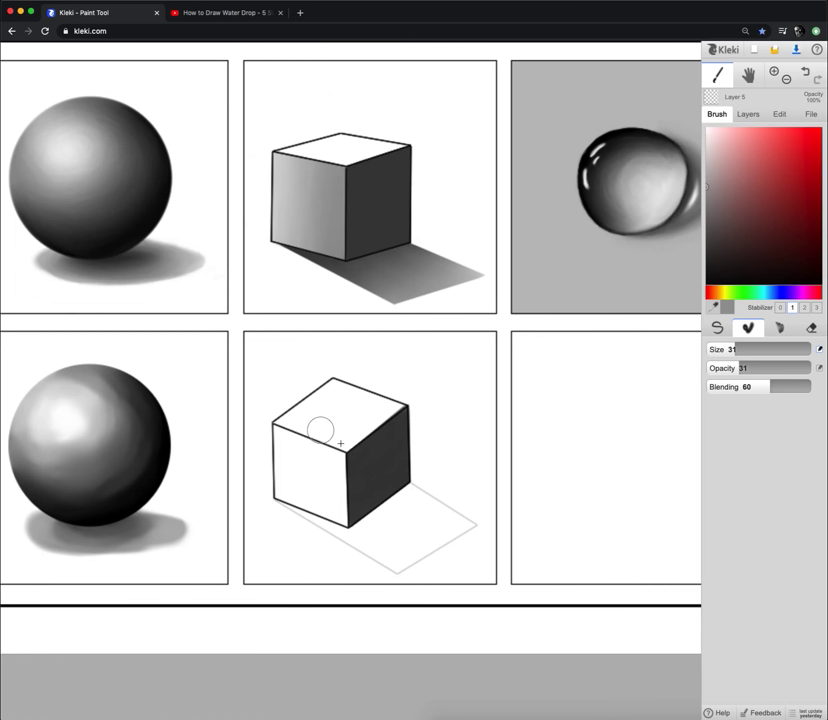
pyautogui.moveTo(335, 450)
pyautogui.mouseDown()
pyautogui.moveTo(322, 440)
pyautogui.moveTo(328, 360)
pyautogui.mouseUp()
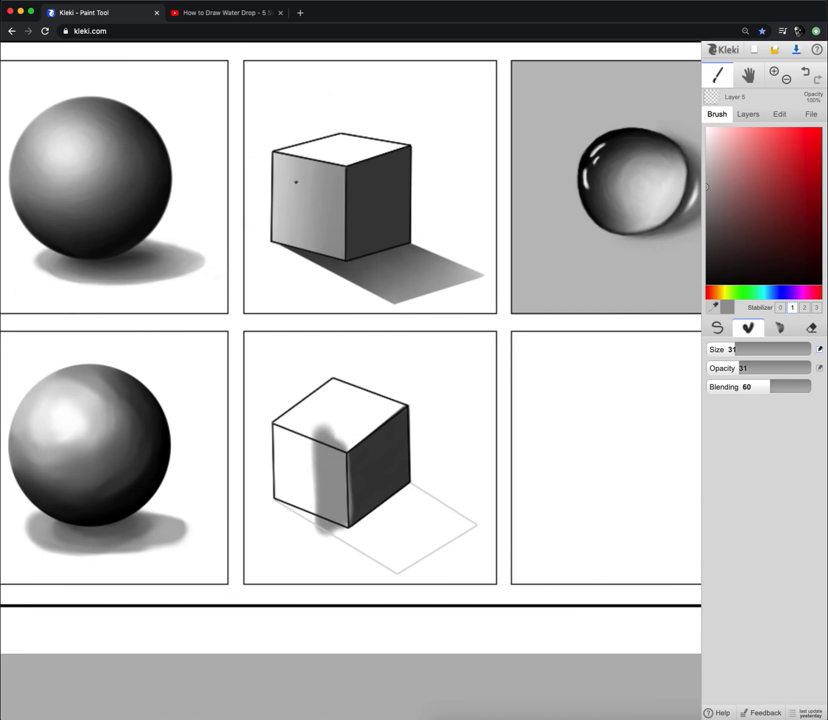
pyautogui.keyDown('alt'); pyautogui.click(274, 157); pyautogui.keyUp('alt')
pyautogui.moveTo(289, 440)
pyautogui.mouseDown()
pyautogui.moveTo(288, 431)
pyautogui.moveTo(286, 480)
pyautogui.moveTo(296, 453)
pyautogui.moveTo(305, 480)
pyautogui.mouseUp()
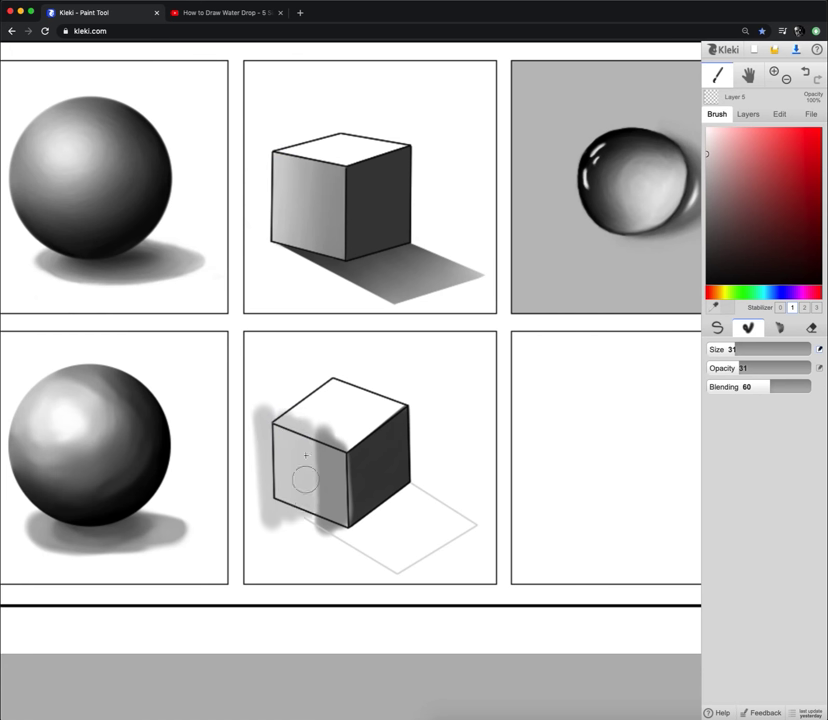
pyautogui.keyDown('alt'); pyautogui.click(325, 444); pyautogui.keyUp('alt')
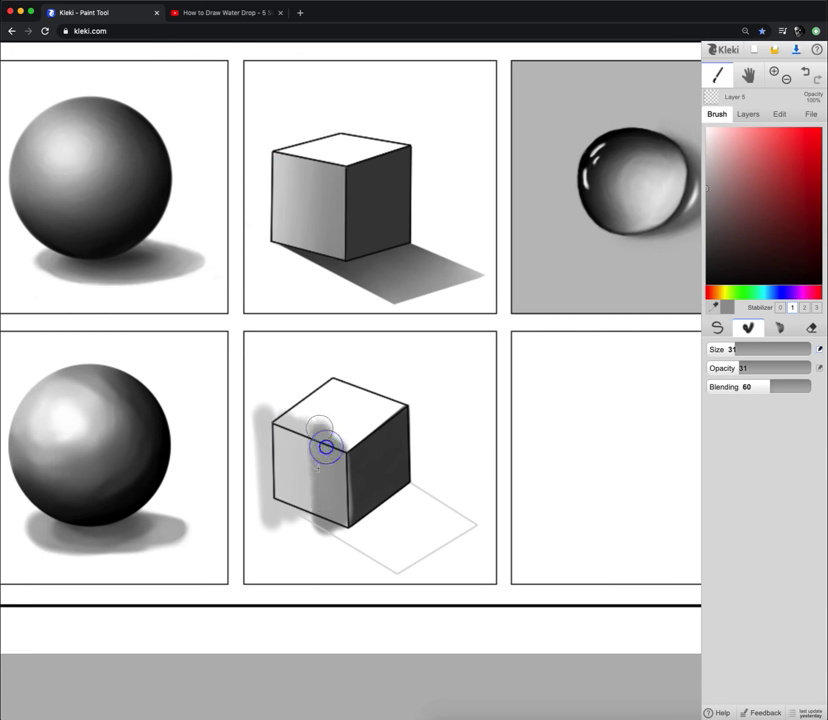
pyautogui.moveTo(747, 387); pyautogui.dragTo(733, 368)
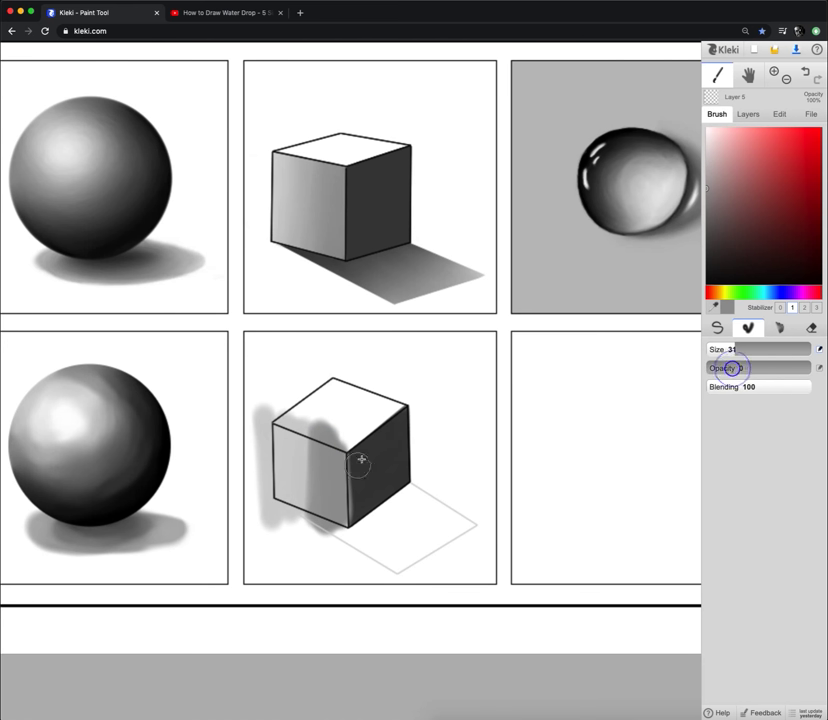
pyautogui.moveTo(290, 431)
pyautogui.mouseDown()
pyautogui.moveTo(305, 421)
pyautogui.moveTo(285, 428)
pyautogui.mouseUp()
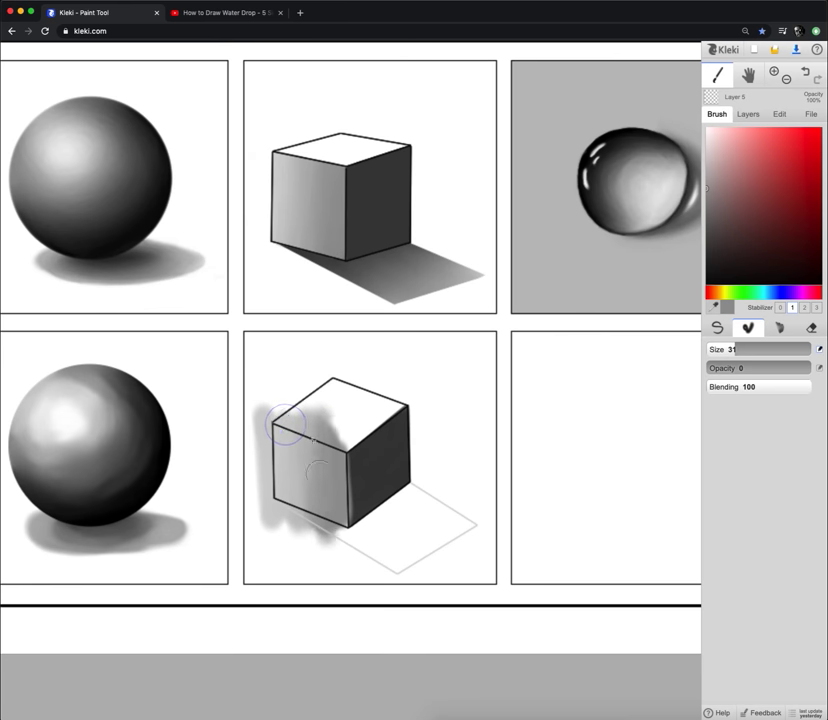
# Erase the grey overspill around the cube's top-left corner, lower-left corner and bottom edge.
pyautogui.click(812, 327)
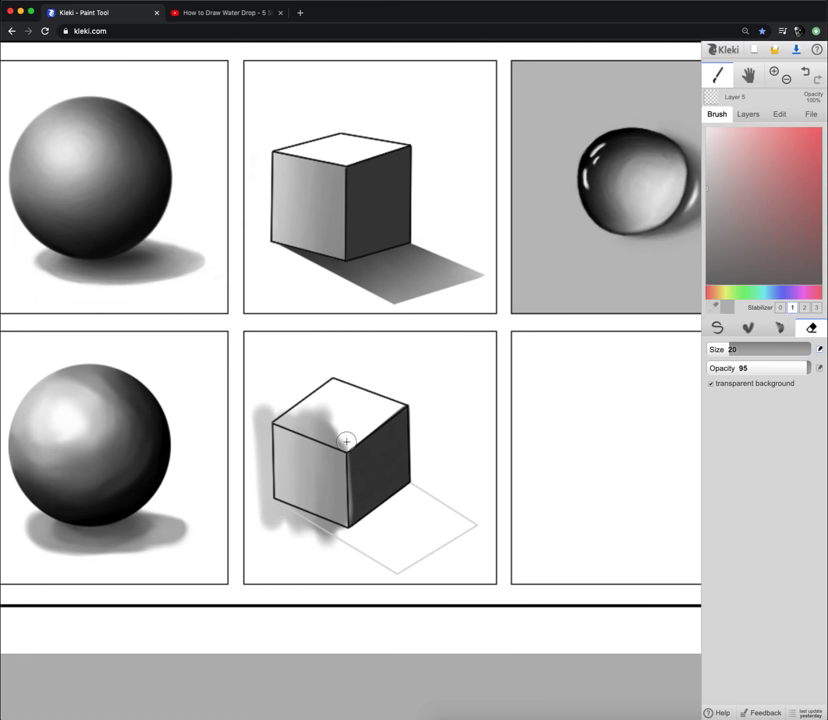
pyautogui.click(346, 441)
pyautogui.moveTo(270, 412)
pyautogui.mouseDown()
pyautogui.moveTo(281, 407)
pyautogui.moveTo(262, 419)
pyautogui.mouseUp()
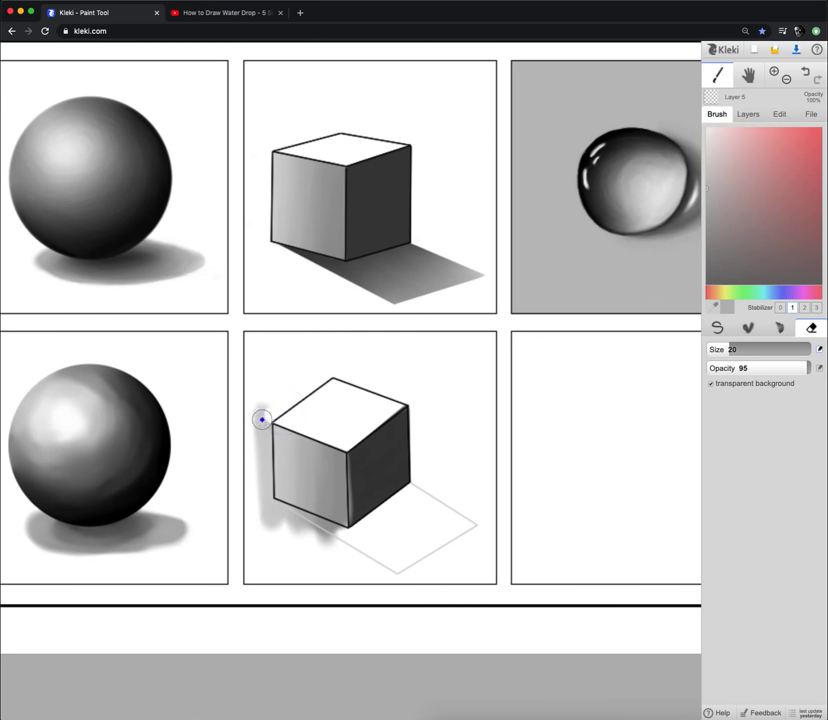
pyautogui.moveTo(264, 498); pyautogui.dragTo(270, 507)
pyautogui.moveTo(340, 536); pyautogui.dragTo(283, 535)
pyautogui.moveTo(252, 403); pyautogui.dragTo(268, 402)
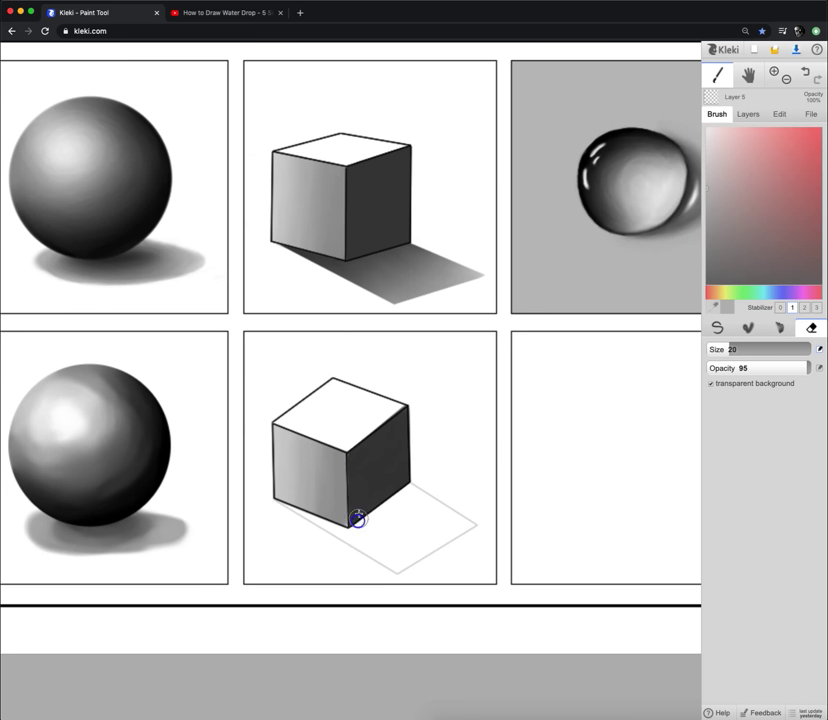
pyautogui.click(747, 114)
# Add Layer 6 and paint a dark shadow along the lower cube's base at opacity 32, blending 59.
pyautogui.click(713, 134)
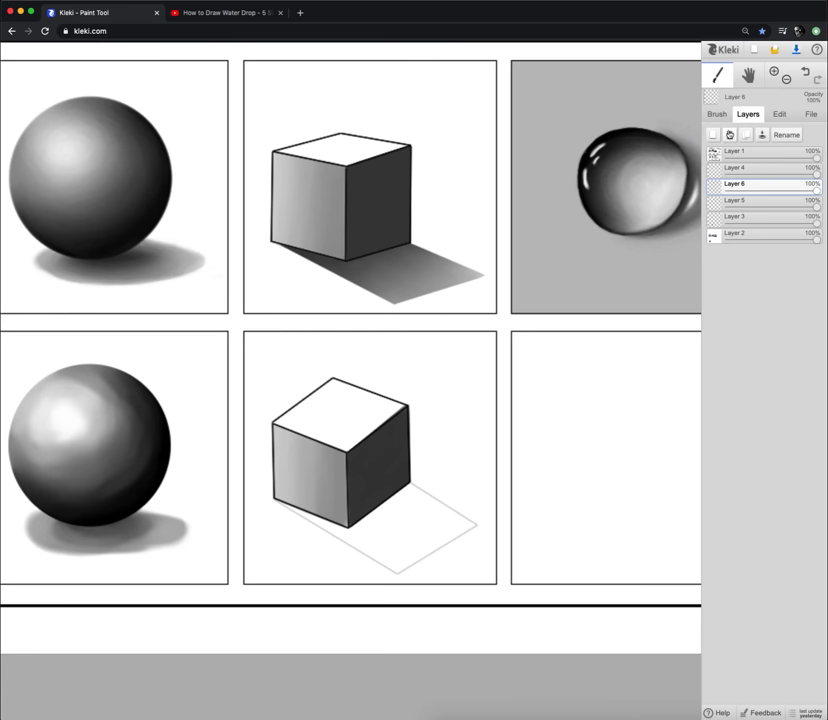
pyautogui.click(717, 114)
pyautogui.click(747, 328)
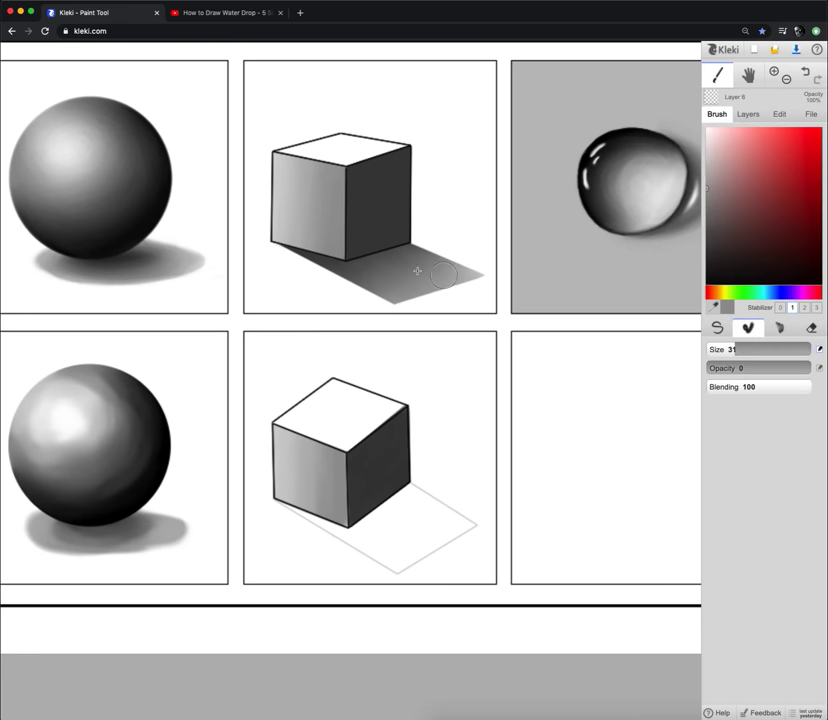
pyautogui.moveTo(374, 260)
pyautogui.mouseDown()
pyautogui.moveTo(342, 268)
pyautogui.moveTo(312, 252)
pyautogui.mouseUp()
pyautogui.click(736, 368)
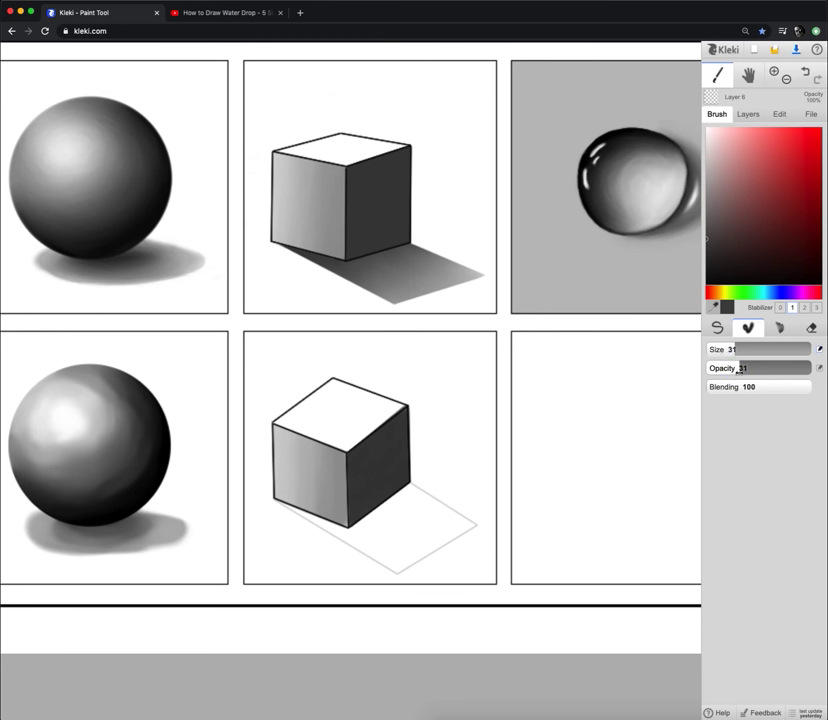
pyautogui.moveTo(755, 388); pyautogui.dragTo(758, 393)
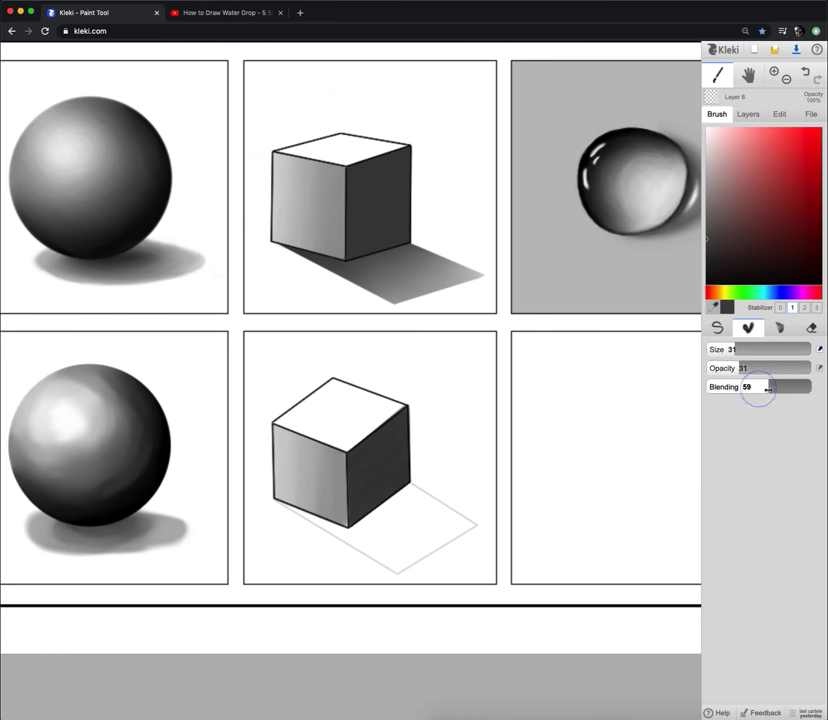
pyautogui.moveTo(402, 494)
pyautogui.mouseDown()
pyautogui.moveTo(347, 533)
pyautogui.moveTo(285, 505)
pyautogui.moveTo(355, 534)
pyautogui.moveTo(414, 493)
pyautogui.moveTo(335, 548)
pyautogui.mouseUp()
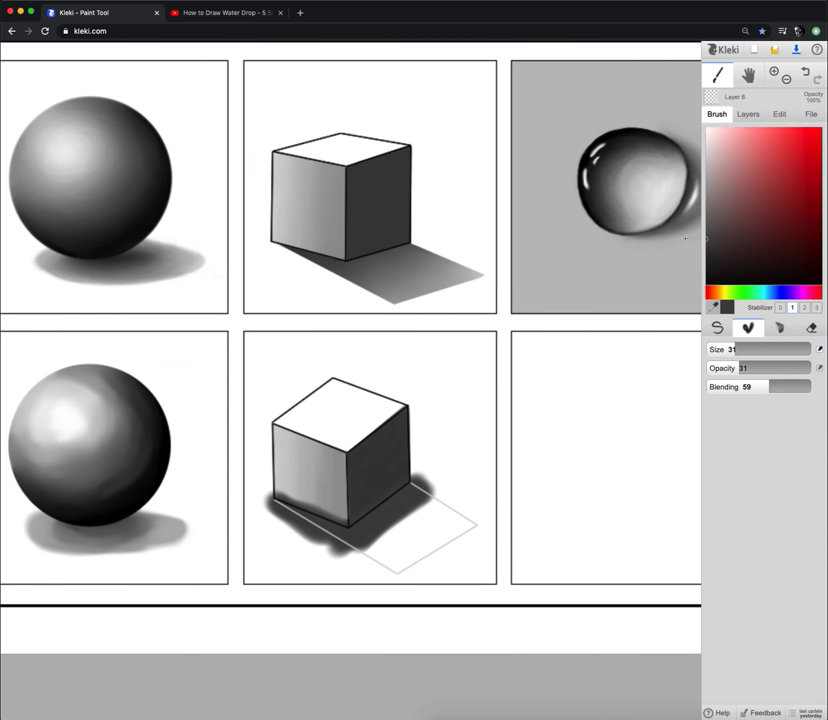
# Fill the rest of the shadow with lighter greys, then soften it at opacity 0, blending 100.
pyautogui.keyDown('alt'); pyautogui.click(431, 264); pyautogui.keyUp('alt')
pyautogui.moveTo(445, 495)
pyautogui.mouseDown()
pyautogui.moveTo(359, 561)
pyautogui.moveTo(434, 509)
pyautogui.moveTo(364, 551)
pyautogui.moveTo(422, 528)
pyautogui.moveTo(380, 557)
pyautogui.mouseUp()
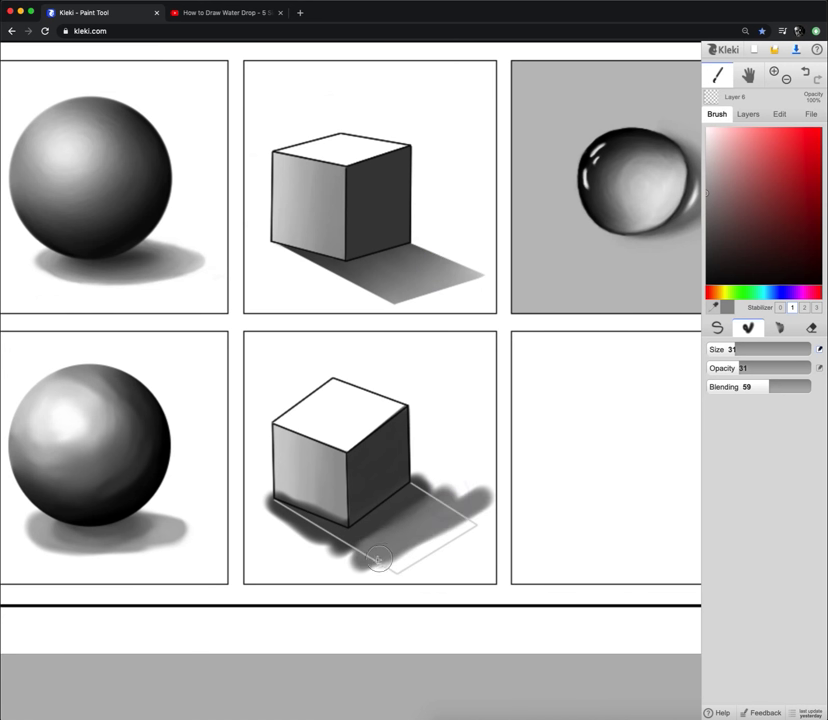
pyautogui.keyDown('alt'); pyautogui.click(477, 273); pyautogui.keyUp('alt')
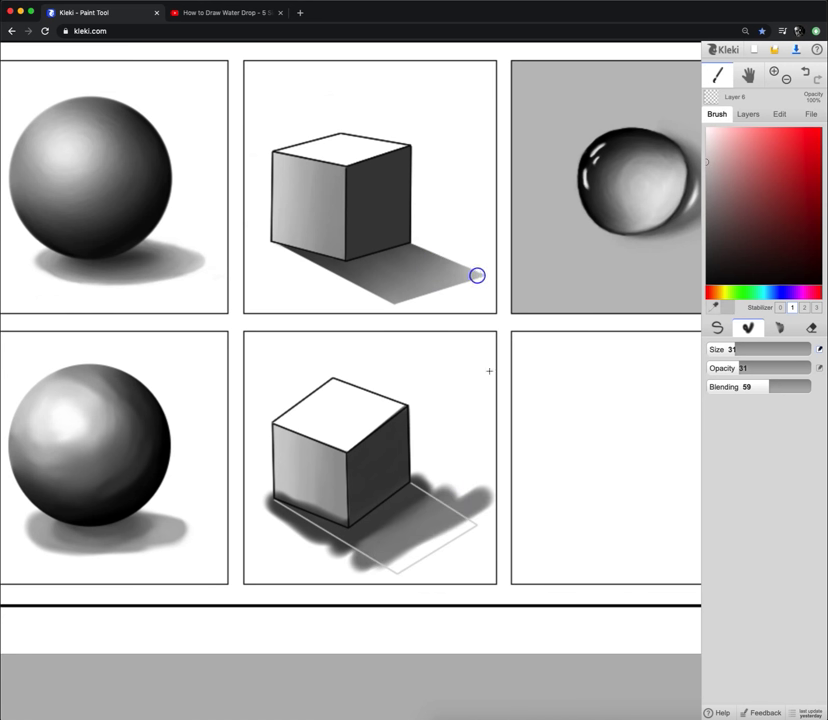
pyautogui.keyDown('alt'); pyautogui.click(480, 521); pyautogui.keyUp('alt')
pyautogui.moveTo(446, 547)
pyautogui.mouseDown()
pyautogui.moveTo(400, 559)
pyautogui.moveTo(411, 563)
pyautogui.moveTo(466, 526)
pyautogui.moveTo(381, 577)
pyautogui.mouseUp()
pyautogui.moveTo(761, 384); pyautogui.dragTo(741, 368)
pyautogui.moveTo(470, 507)
pyautogui.mouseDown()
pyautogui.moveTo(346, 578)
pyautogui.moveTo(330, 569)
pyautogui.mouseUp()
pyautogui.moveTo(469, 505)
pyautogui.mouseDown()
pyautogui.moveTo(421, 495)
pyautogui.moveTo(338, 563)
pyautogui.mouseUp()
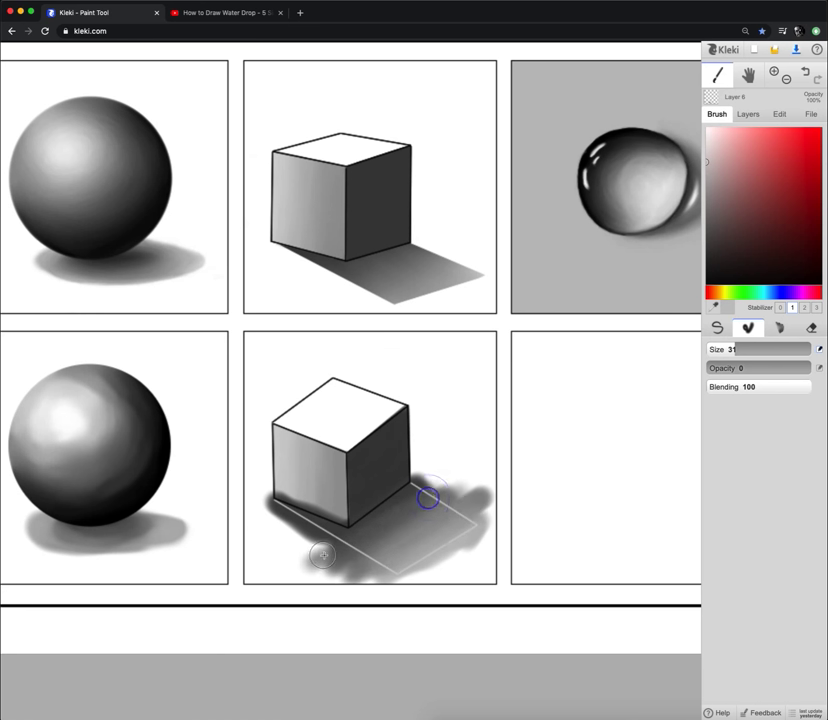
# Erase the shadow spilling past the outline's right side and lower edge.
pyautogui.click(811, 329)
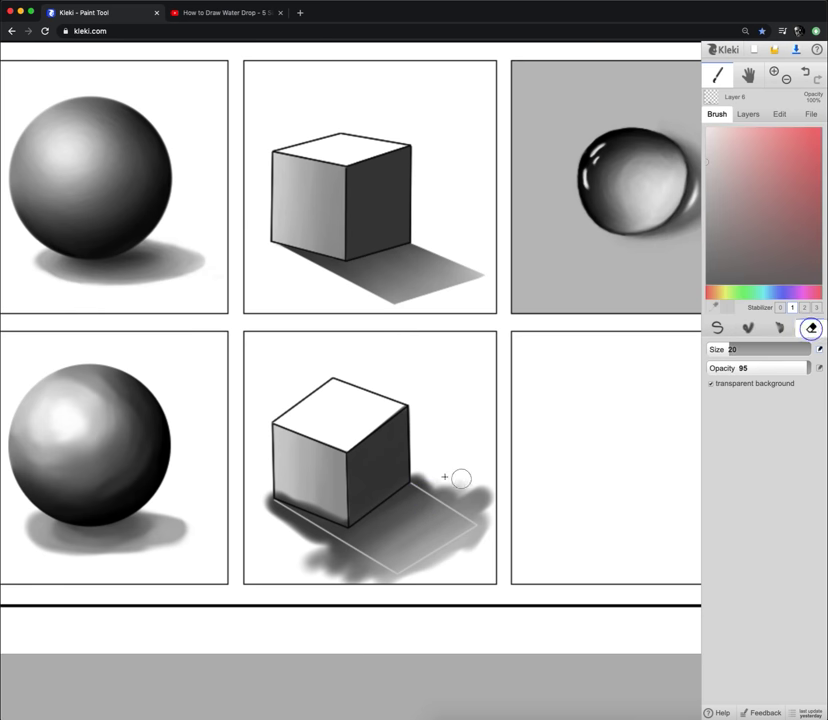
pyautogui.moveTo(418, 475)
pyautogui.mouseDown()
pyautogui.moveTo(486, 519)
pyautogui.moveTo(482, 534)
pyautogui.moveTo(404, 581)
pyautogui.mouseUp()
pyautogui.keyDown('shift'); pyautogui.click(404, 581); pyautogui.keyUp('shift')
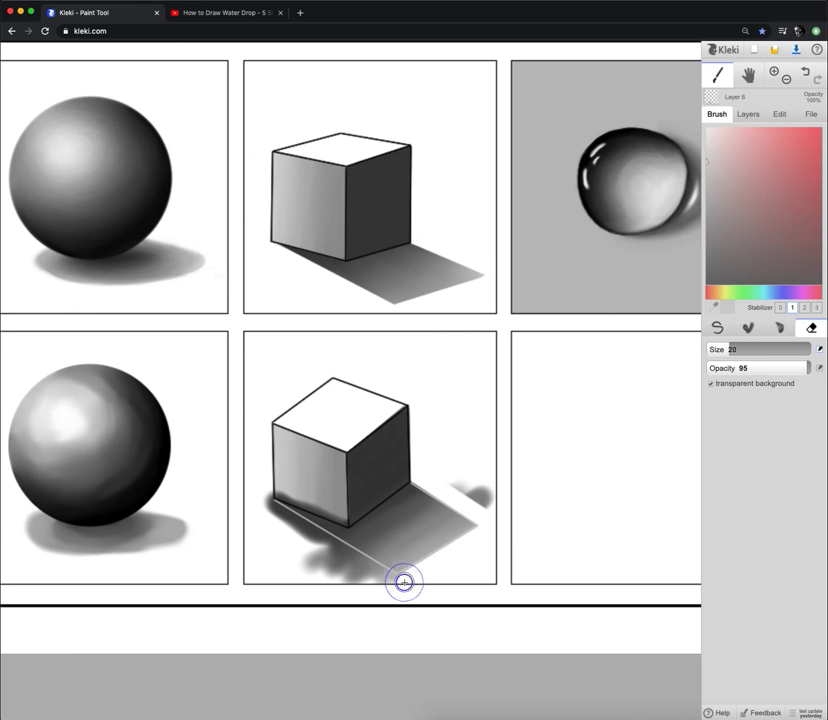
pyautogui.keyDown('shift'); pyautogui.click(267, 508); pyautogui.keyUp('shift')
pyautogui.moveTo(283, 534)
pyautogui.mouseDown()
pyautogui.moveTo(381, 588)
pyautogui.moveTo(305, 569)
pyautogui.mouseUp()
pyautogui.moveTo(470, 492); pyautogui.dragTo(488, 500)
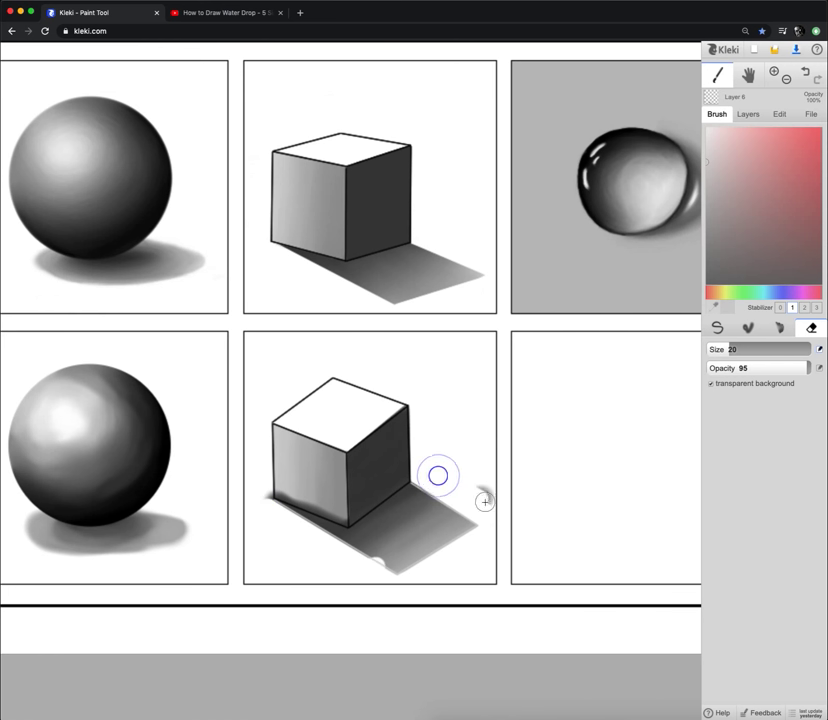
# Undo two eraser strokes, then clear the smudge band below the shadow and the bottom-left corner smudges.
pyautogui.click(806, 72)
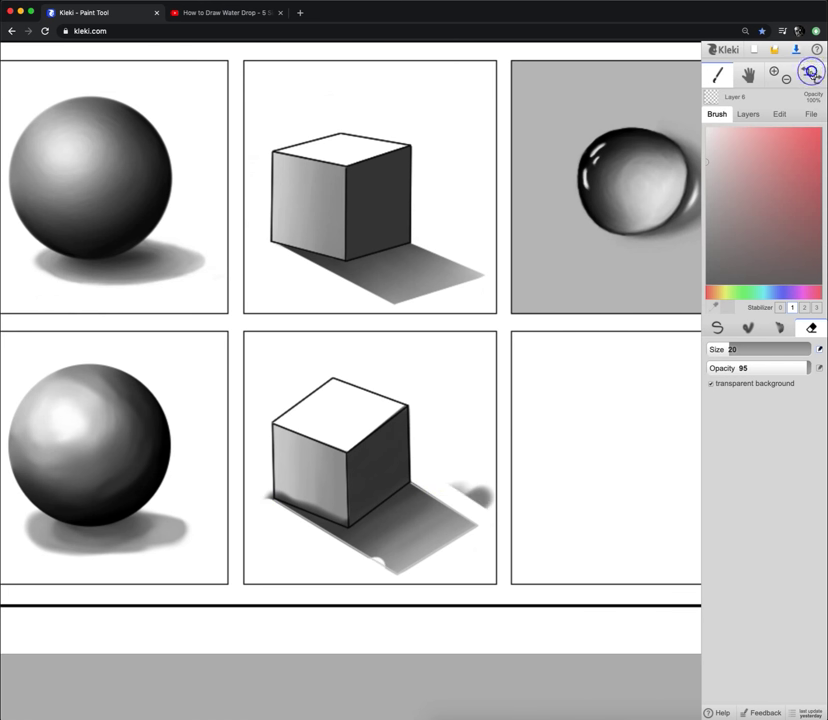
pyautogui.click(806, 72)
pyautogui.moveTo(310, 541); pyautogui.dragTo(351, 588)
pyautogui.moveTo(496, 497); pyautogui.dragTo(490, 495)
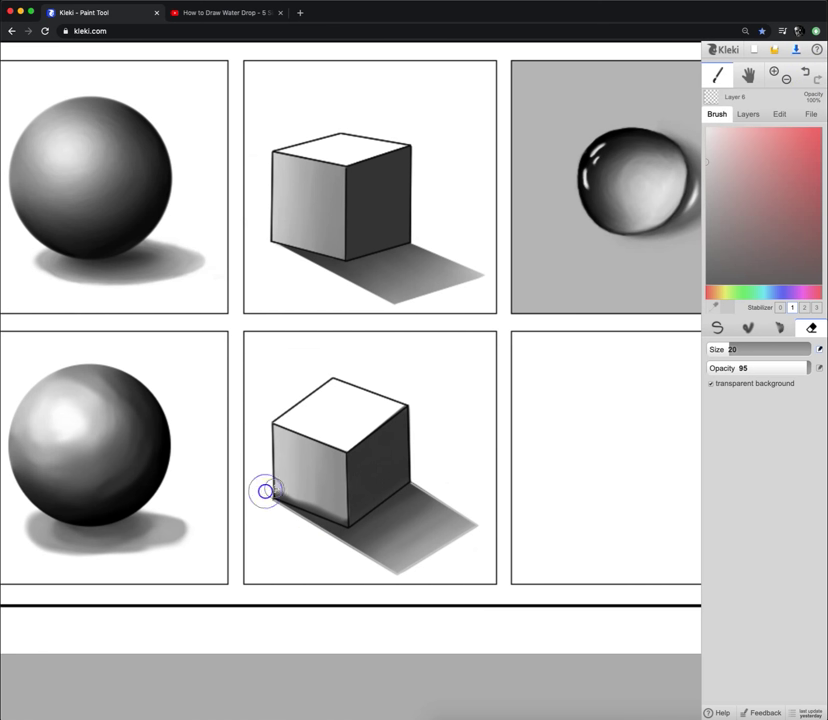
pyautogui.moveTo(274, 489); pyautogui.dragTo(346, 516)
pyautogui.moveTo(279, 489); pyautogui.dragTo(310, 500)
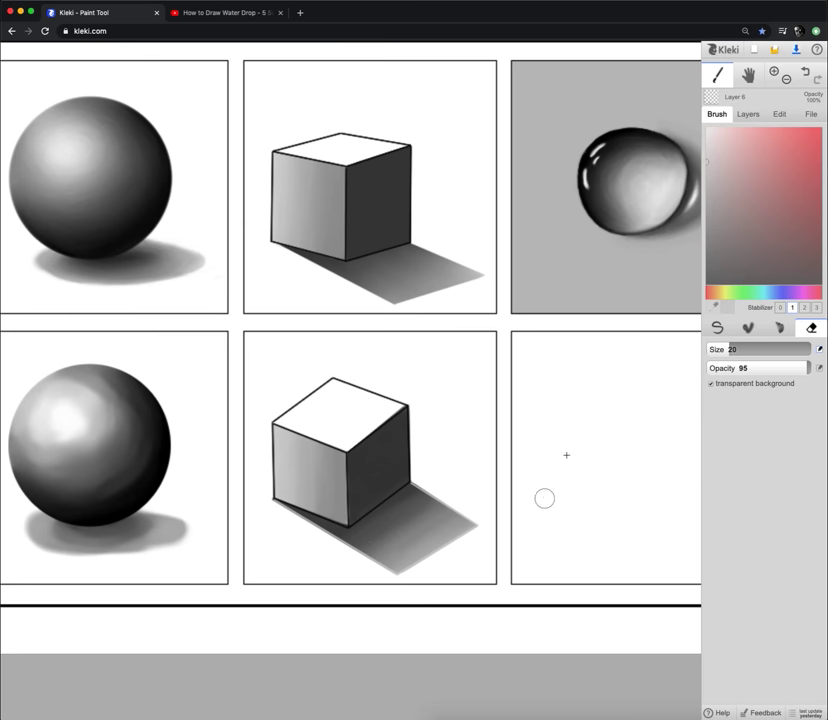
# Select Layer 4, check its content by fading its opacity, then darken the cast shadow near the cube.
pyautogui.click(747, 115)
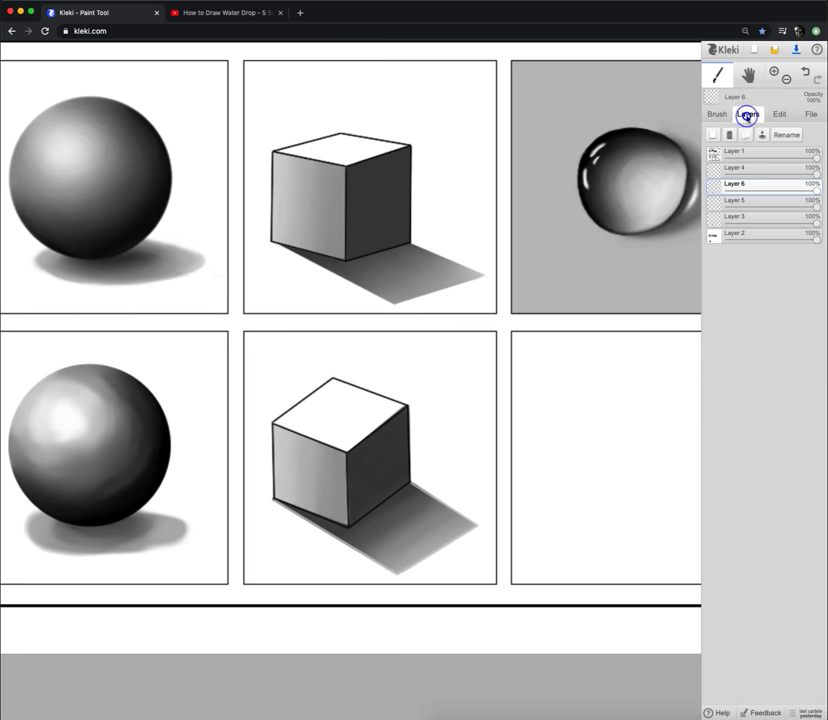
pyautogui.click(741, 169)
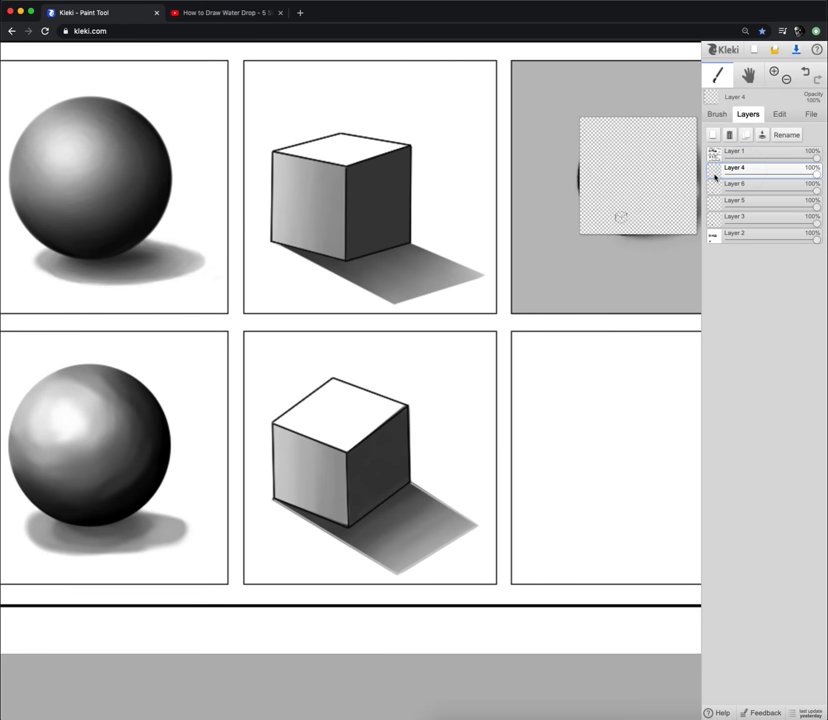
pyautogui.moveTo(816, 173); pyautogui.dragTo(660, 172)
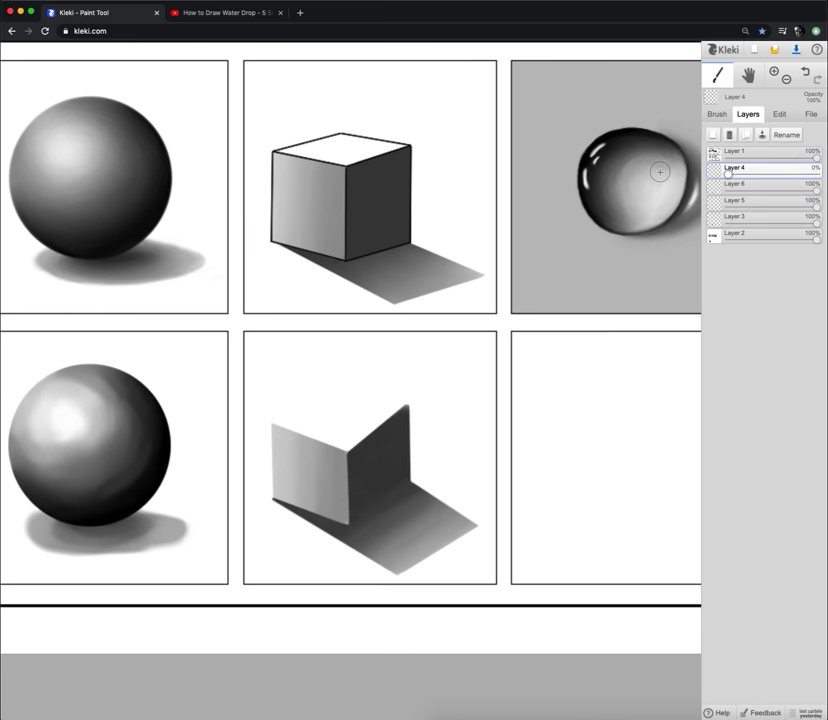
pyautogui.moveTo(660, 172); pyautogui.dragTo(817, 174)
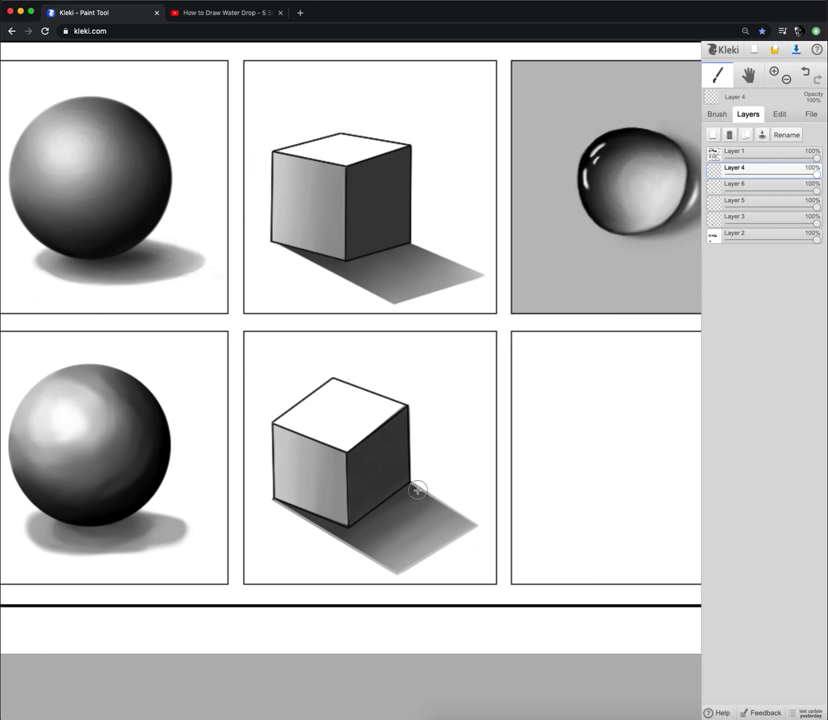
pyautogui.moveTo(418, 491); pyautogui.dragTo(473, 530)
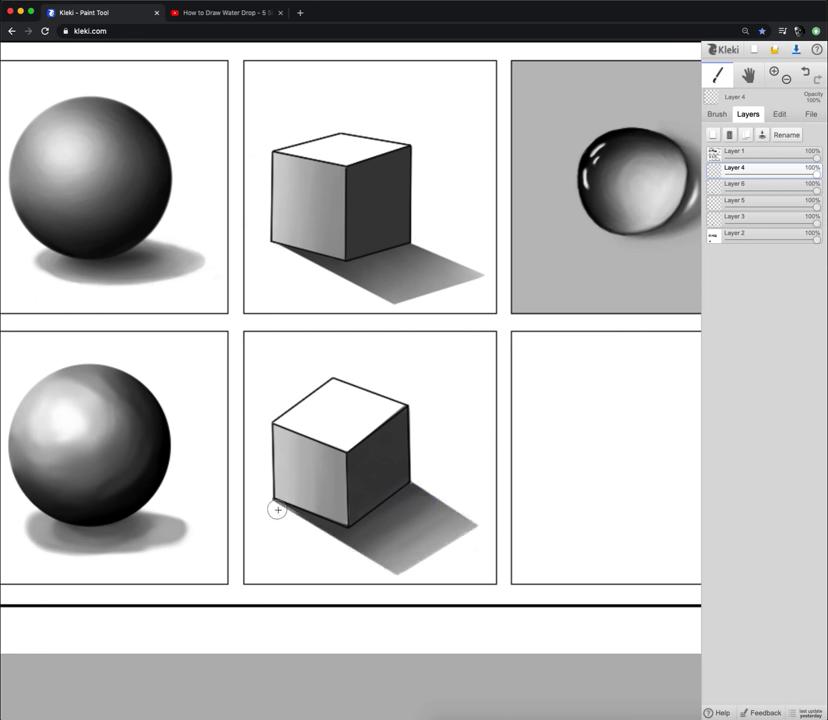
pyautogui.click(466, 521)
# Merge Layers 4, 6, 5 and 3 down in turn until only Layer 1 and Layer 2 remain.
pyautogui.click(765, 135)
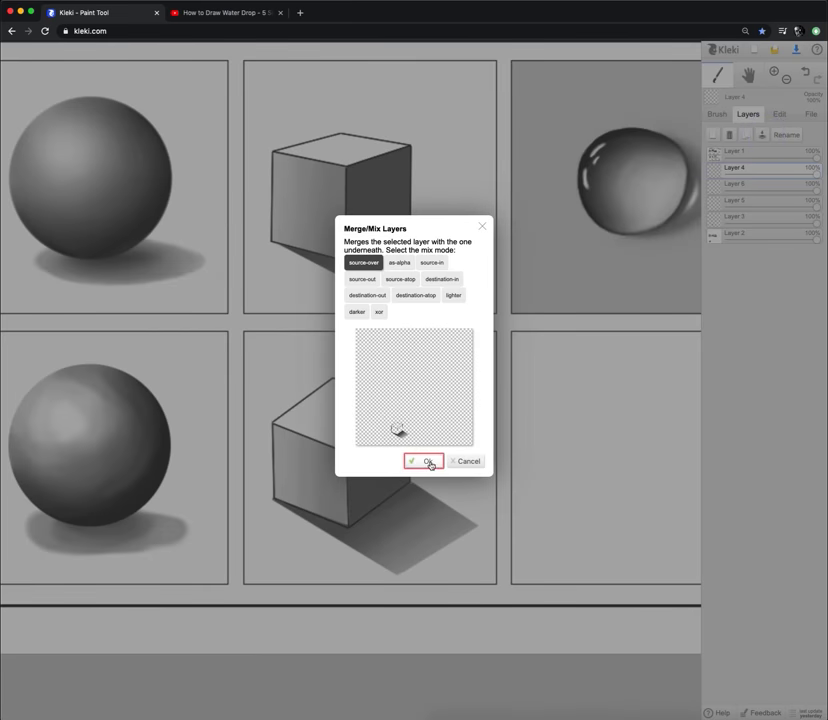
pyautogui.click(428, 461)
pyautogui.click(758, 135)
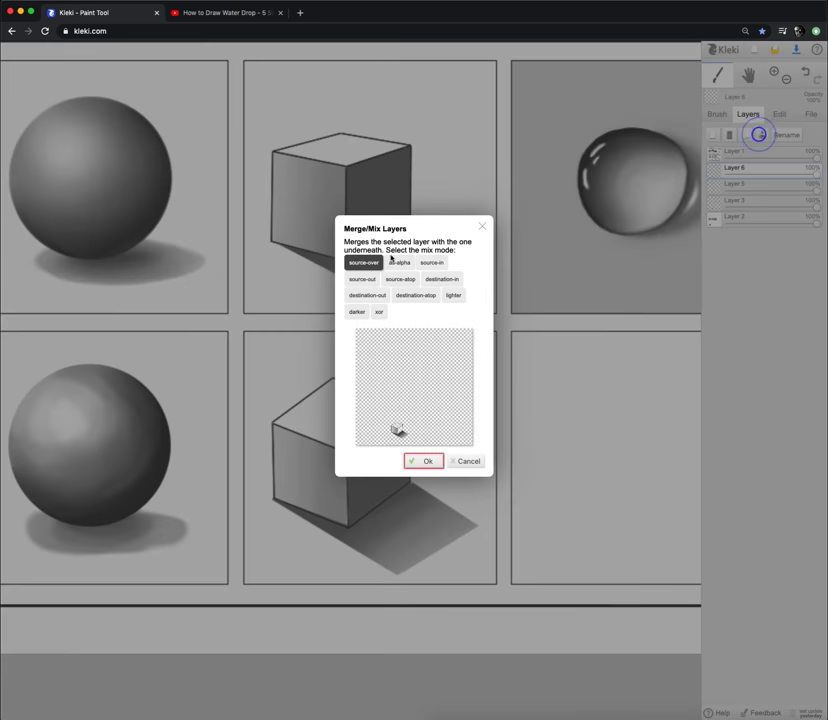
pyautogui.click(428, 462)
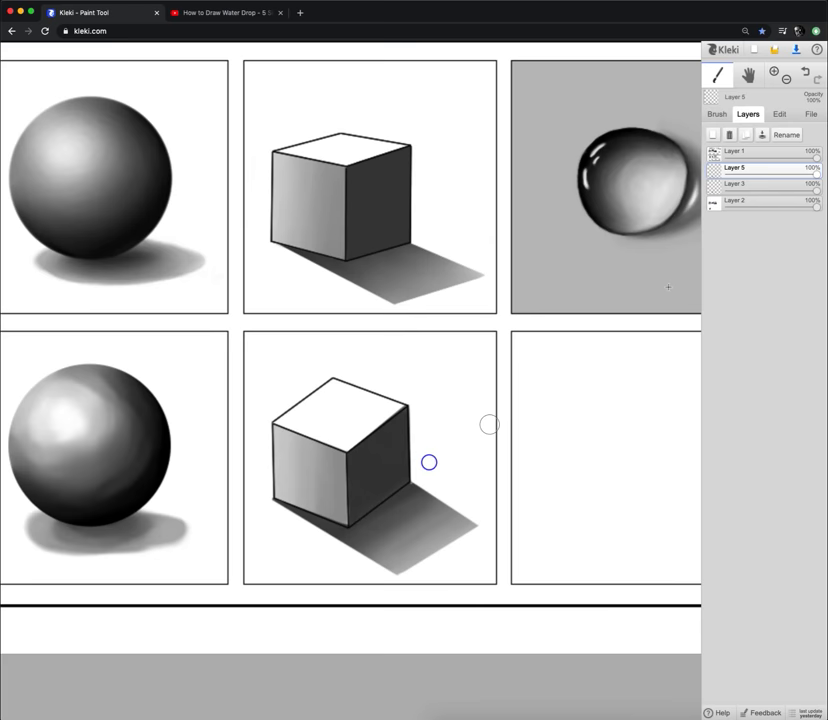
pyautogui.click(760, 134)
pyautogui.click(425, 462)
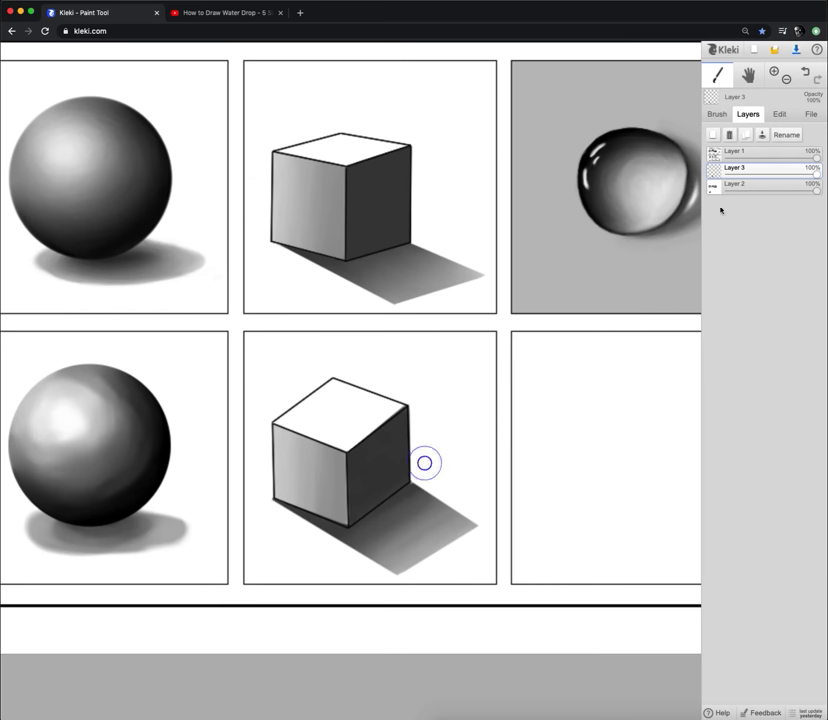
pyautogui.click(760, 134)
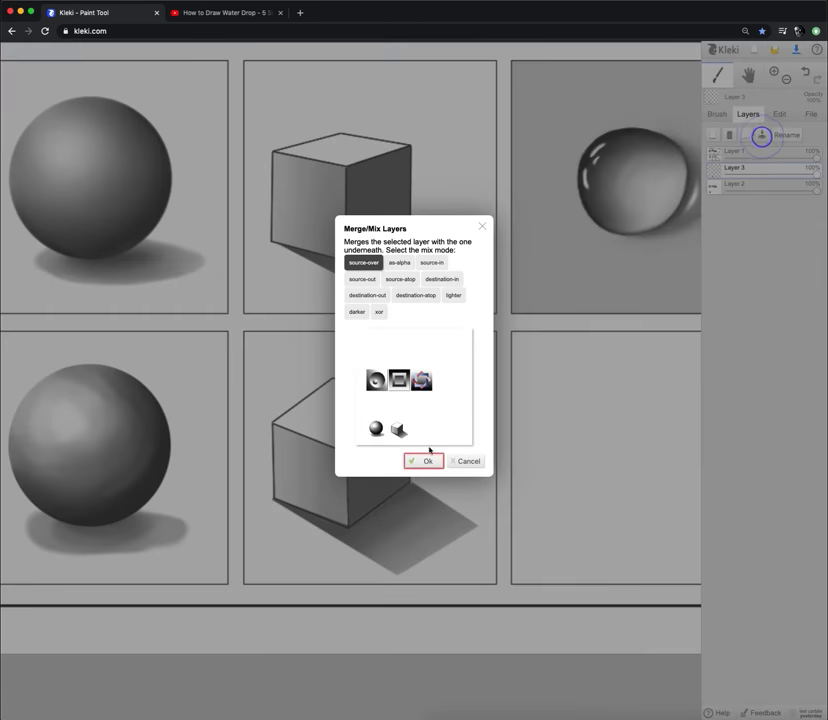
pyautogui.click(428, 460)
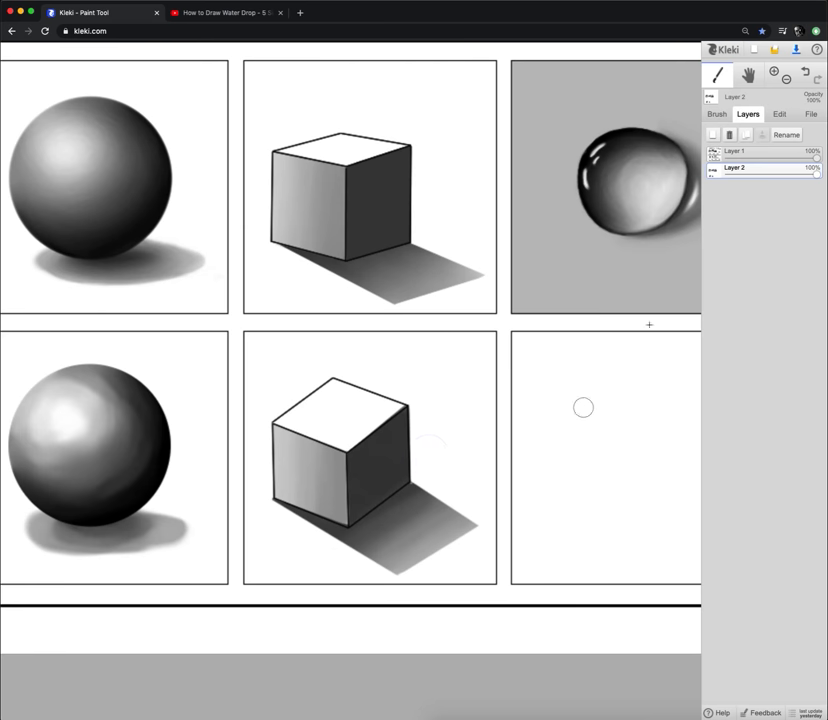
# Add a new layer and fill the remaining empty panels with gray.
pyautogui.hscroll(5, 562, 344)
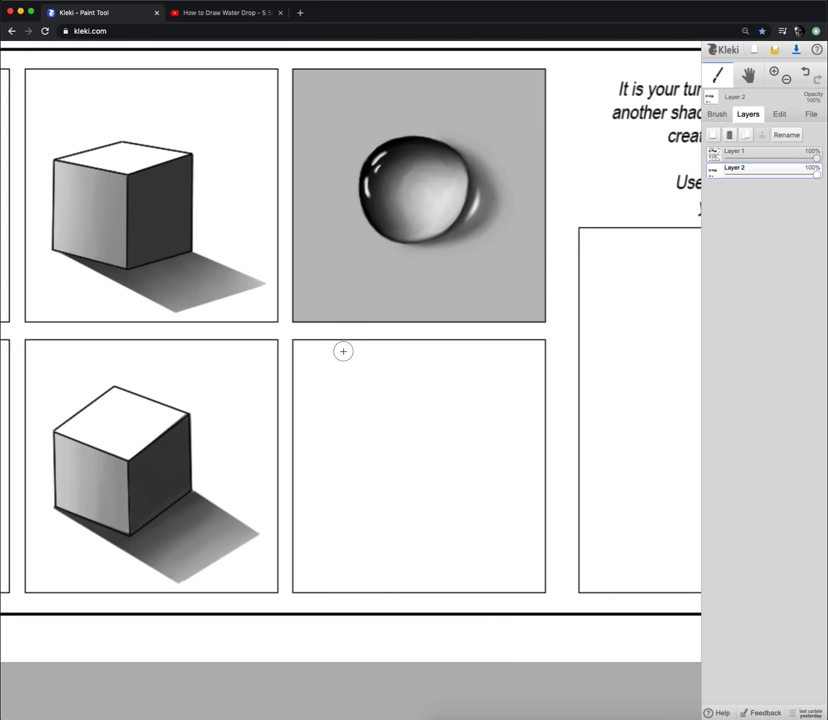
pyautogui.click(714, 137)
pyautogui.click(718, 115)
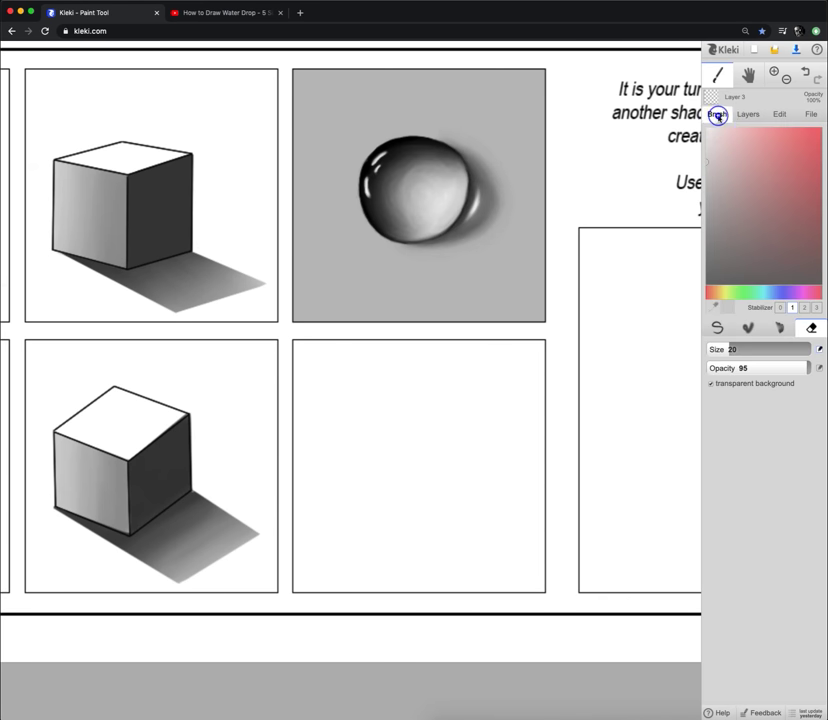
pyautogui.click(719, 332)
pyautogui.click(525, 113)
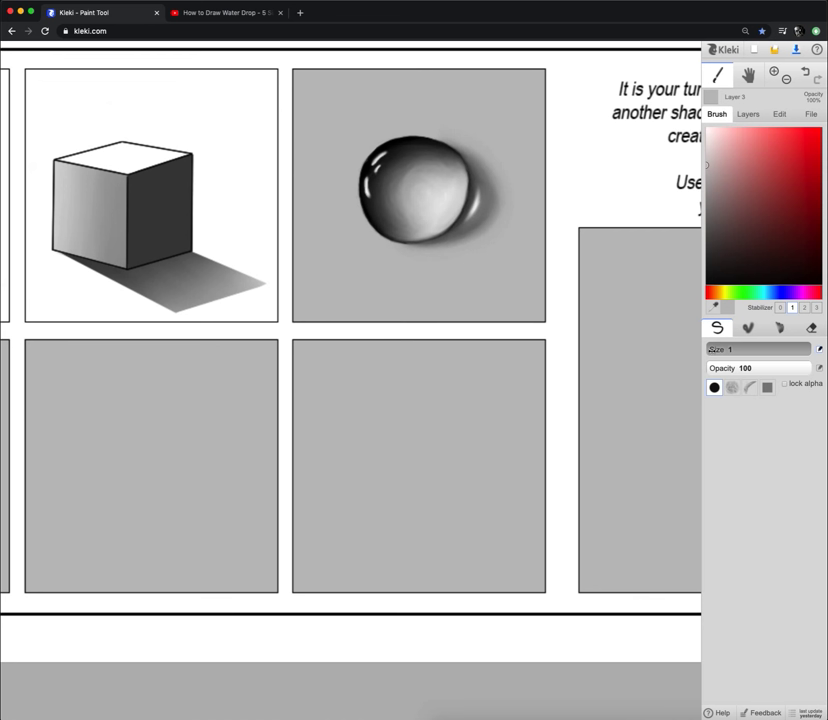
# Set up a black brush at size 2, blending 50 and opacity about 18.
pyautogui.click(716, 331)
pyautogui.click(708, 348)
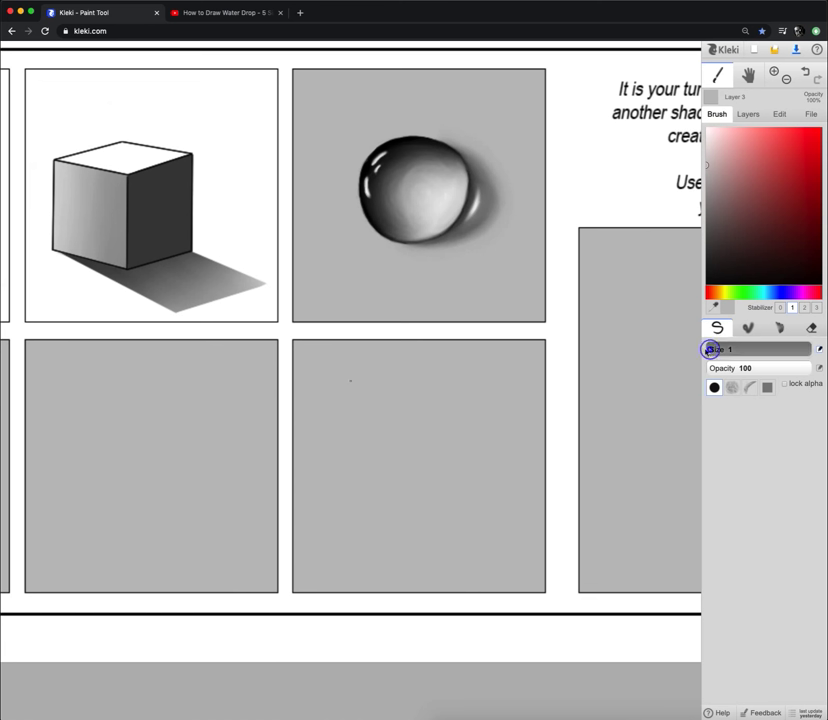
pyautogui.click(707, 278)
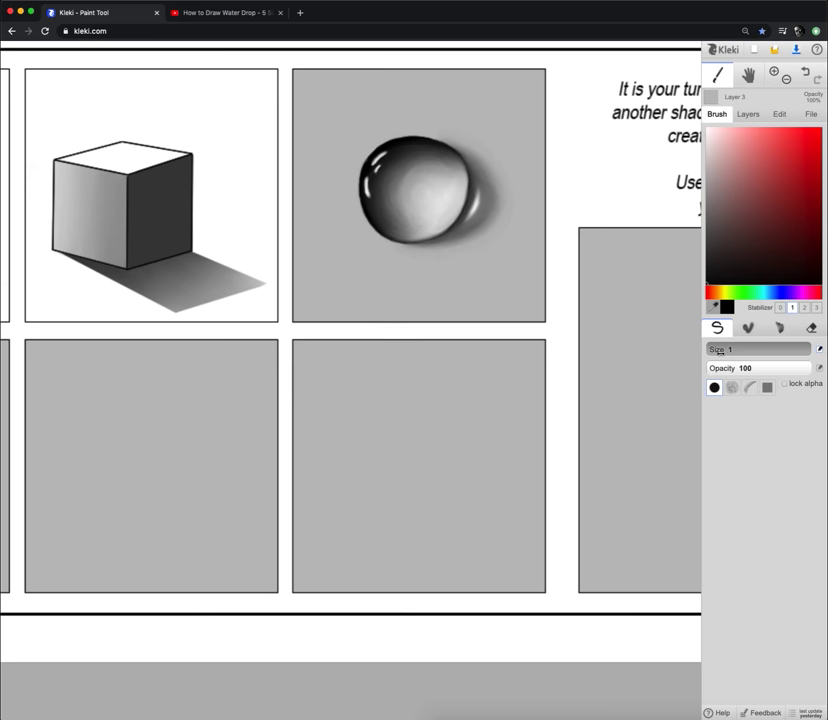
pyautogui.click(747, 330)
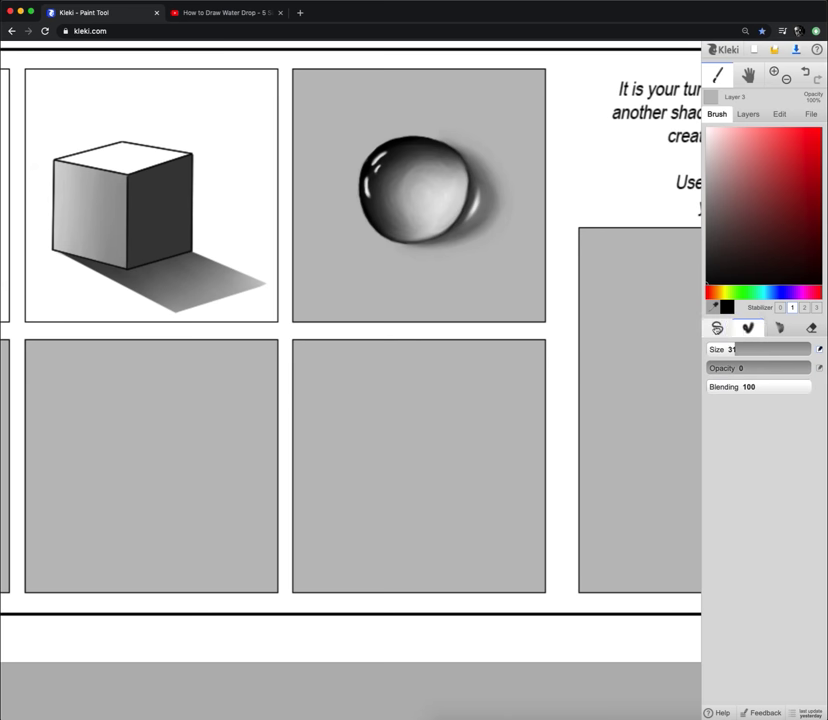
pyautogui.moveTo(745, 349); pyautogui.dragTo(697, 352)
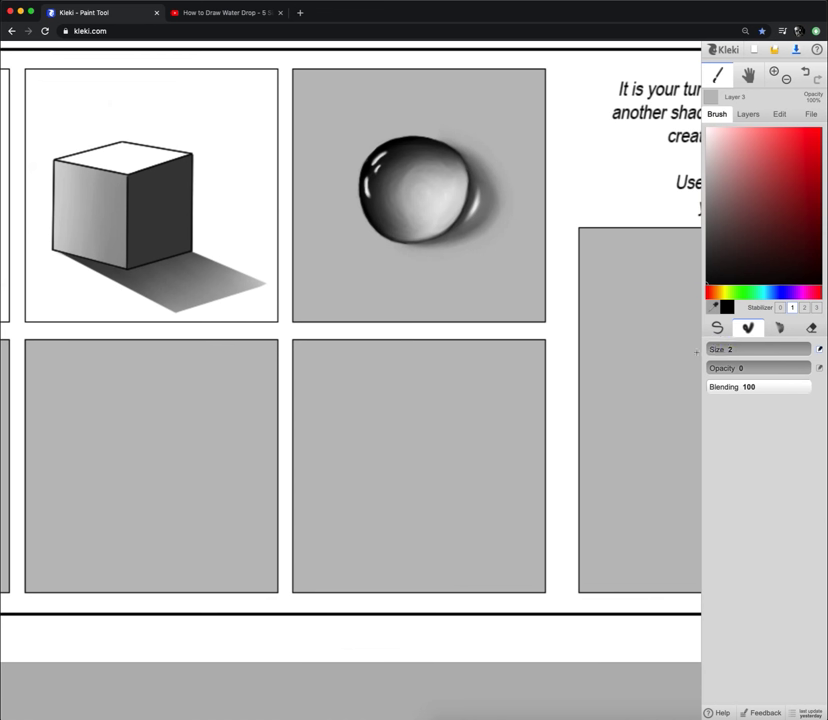
pyautogui.moveTo(800, 387); pyautogui.dragTo(798, 388)
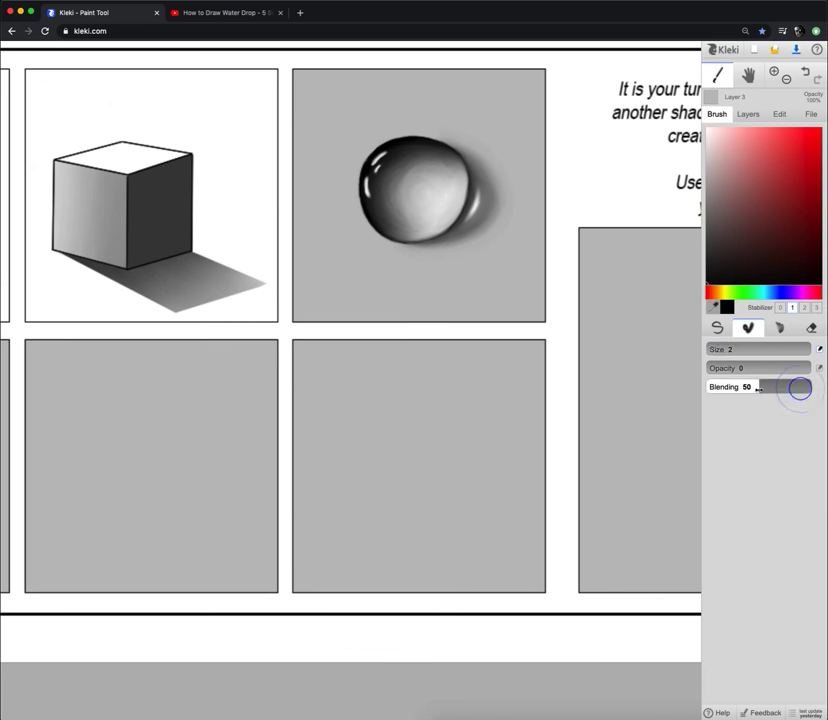
pyautogui.moveTo(717, 369); pyautogui.dragTo(715, 369)
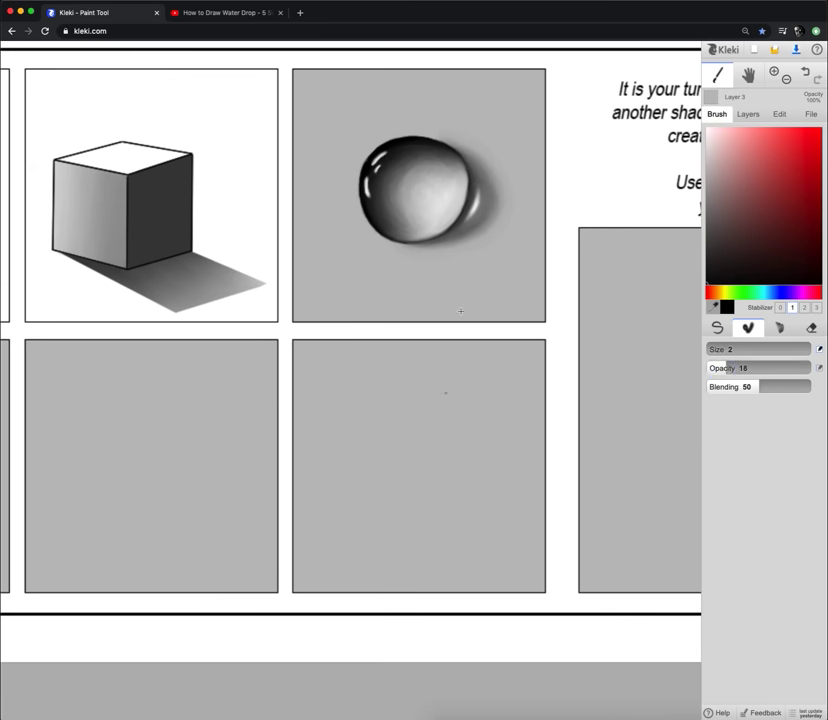
# Bring up the layers list, then switch to the 'How to Draw Water Drop - 5 Simple Steps' tutorial.
pyautogui.click(750, 112)
pyautogui.moveTo(716, 175)
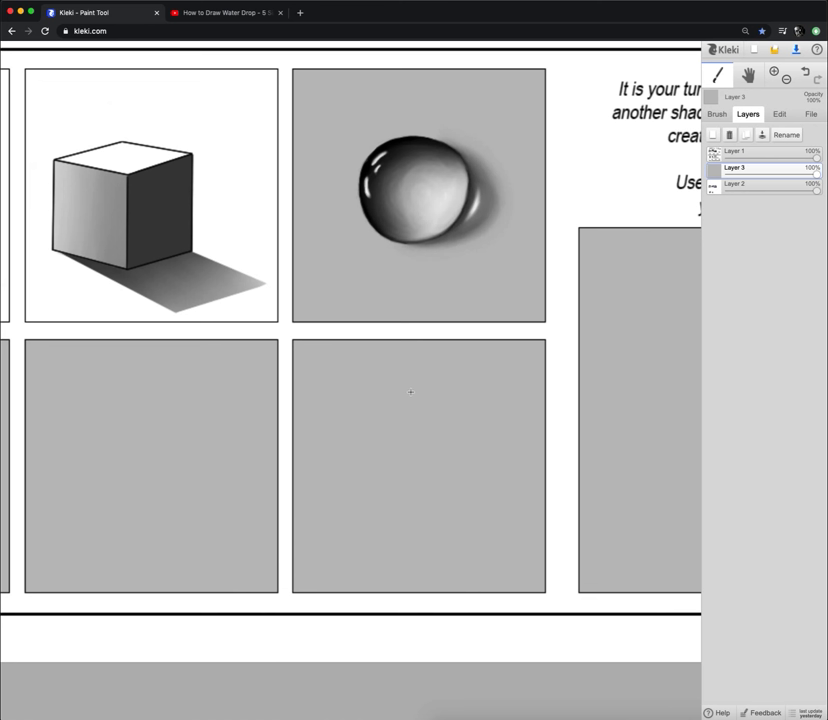
pyautogui.click(221, 13)
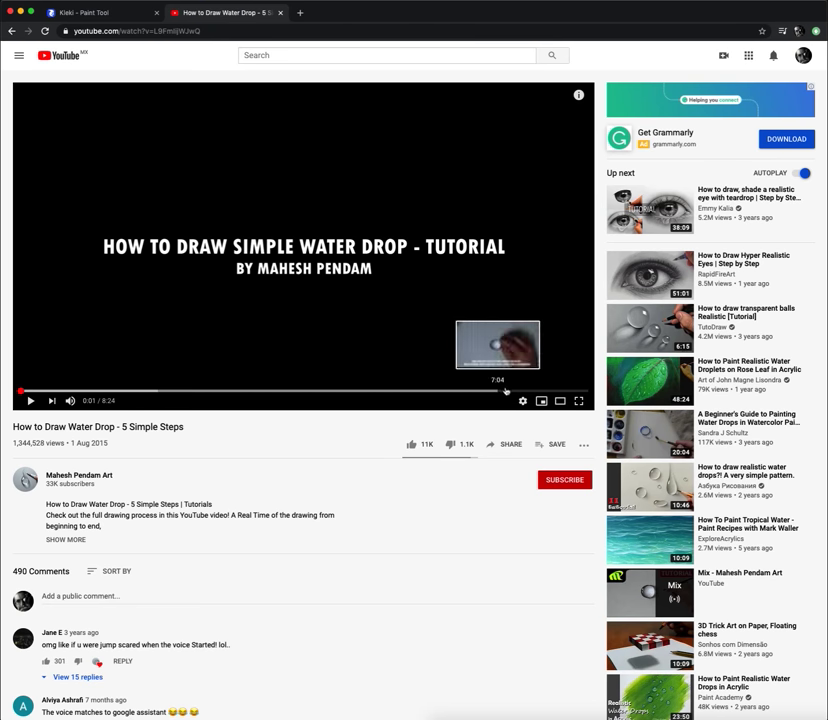
pyautogui.click(115, 14)
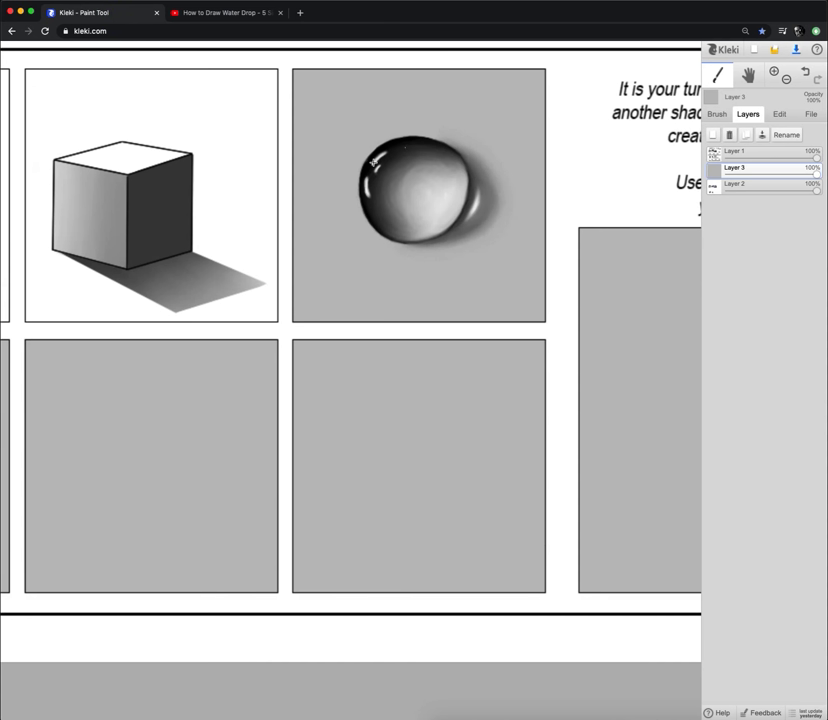